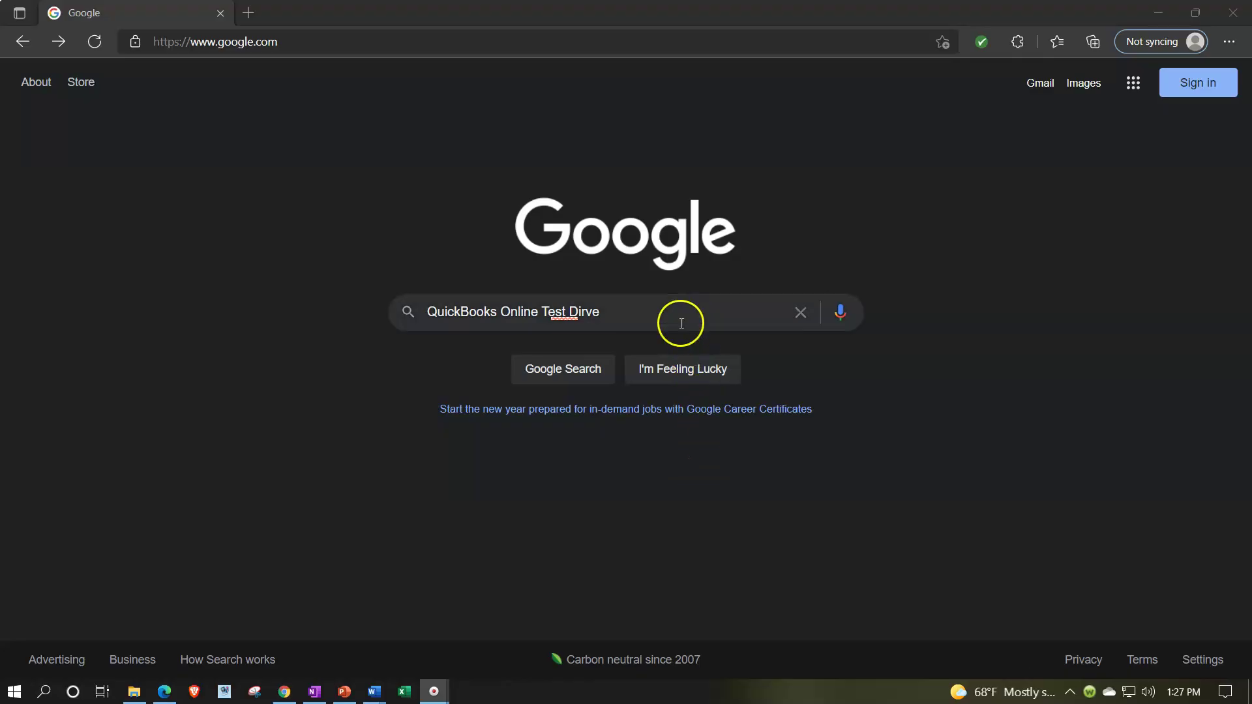
# Search Google for the QuickBooks Online test drive and look through the results.
pyautogui.click(682, 323)
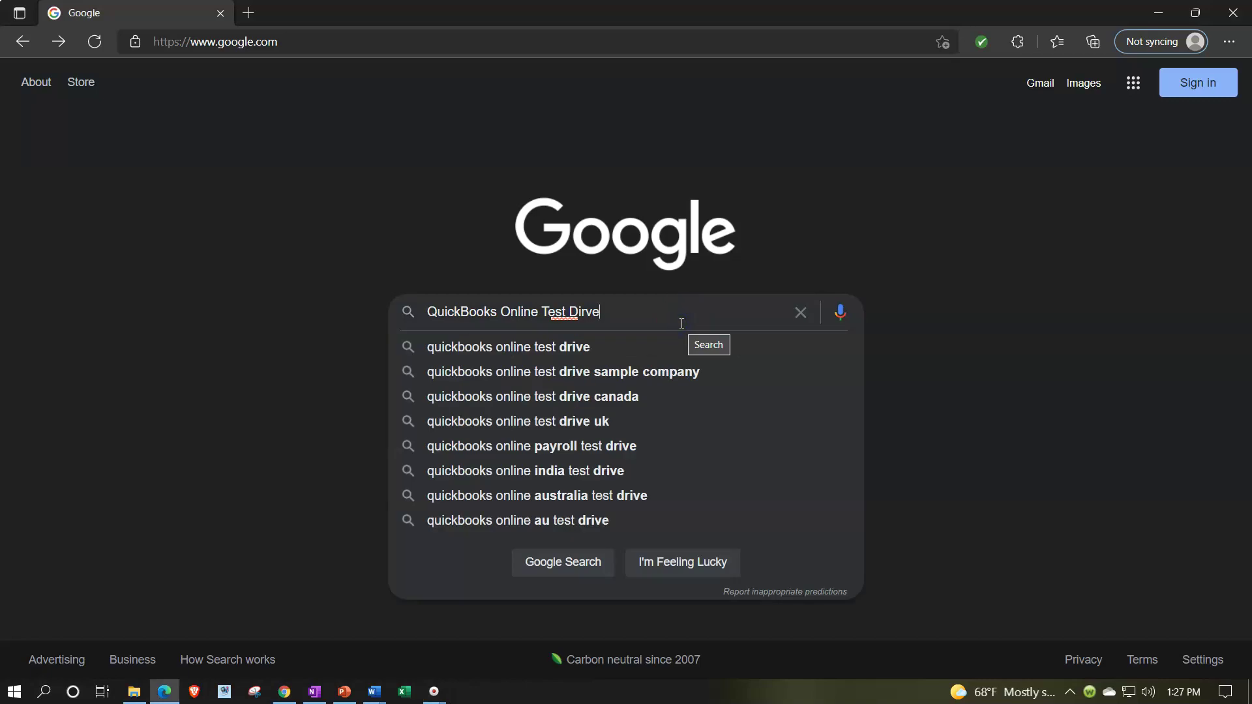
pyautogui.press('Return')
pyautogui.scroll(-3, 482, 495)
pyautogui.scroll(3, 483, 495)
# Open the QuickBooks Online test drive, complete the security verification, and enlarge the sample company page to 125%.
pyautogui.click(349, 317)
pyautogui.click(518, 243)
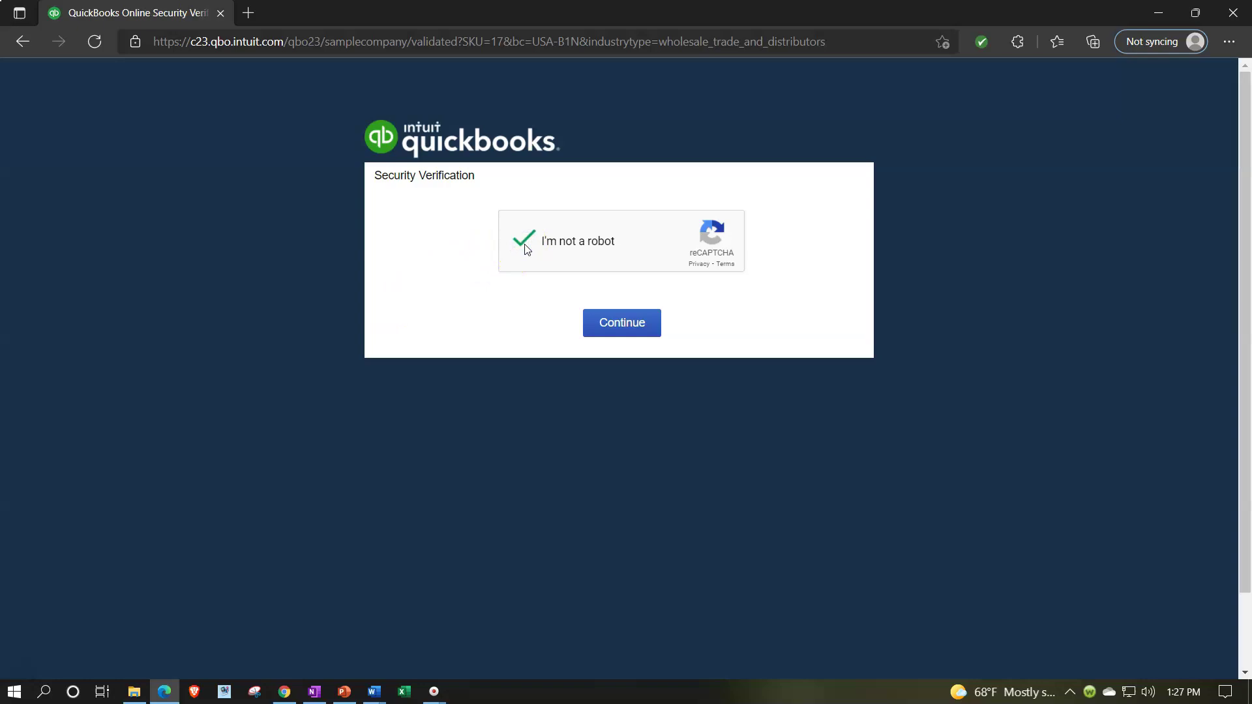
pyautogui.click(267, 105)
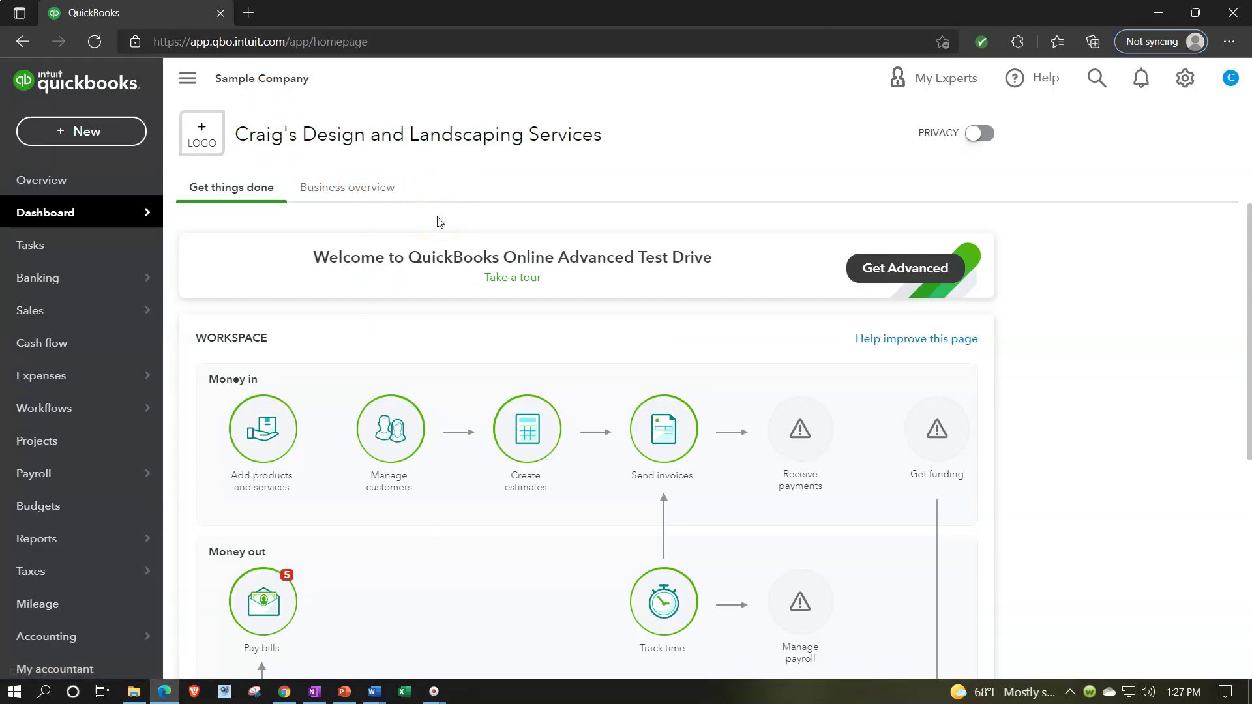
pyautogui.hotkey('ctrl', '+')
pyautogui.hotkey('ctrl', '+')
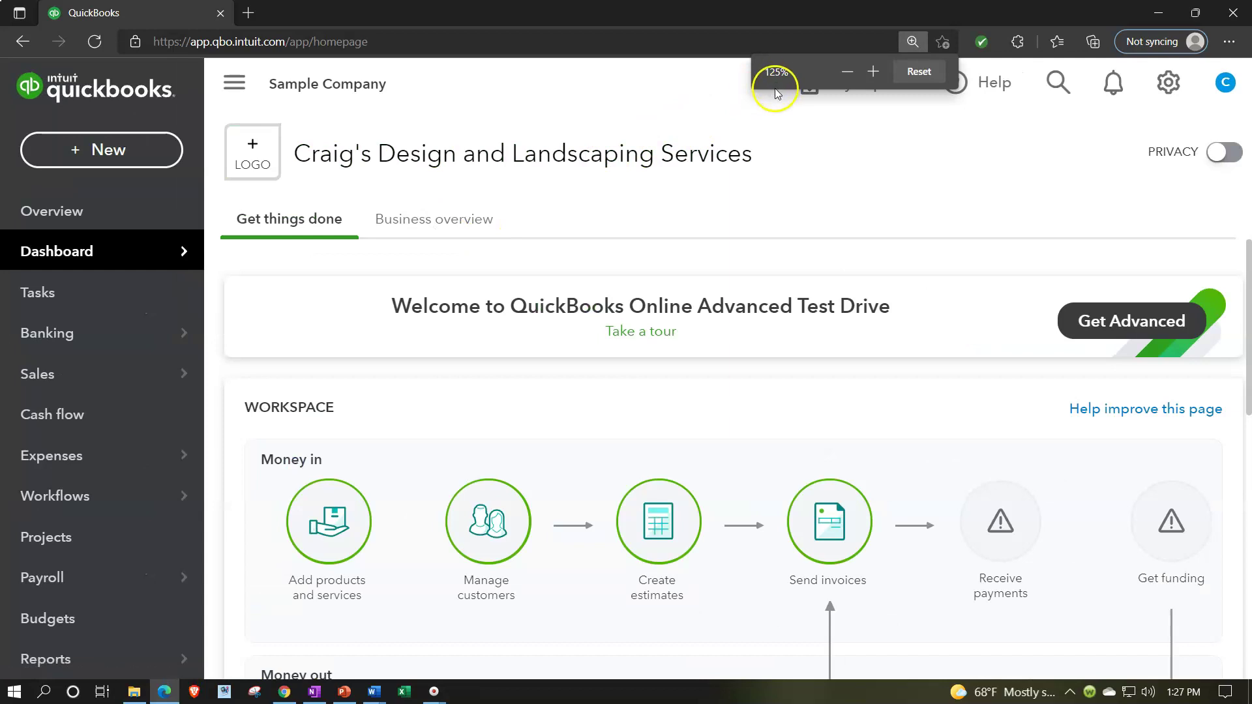
# Compare the Get Great Guitars home page in Chrome, then return to the sample company in Edge and show the new transaction types.
pyautogui.click(285, 690)
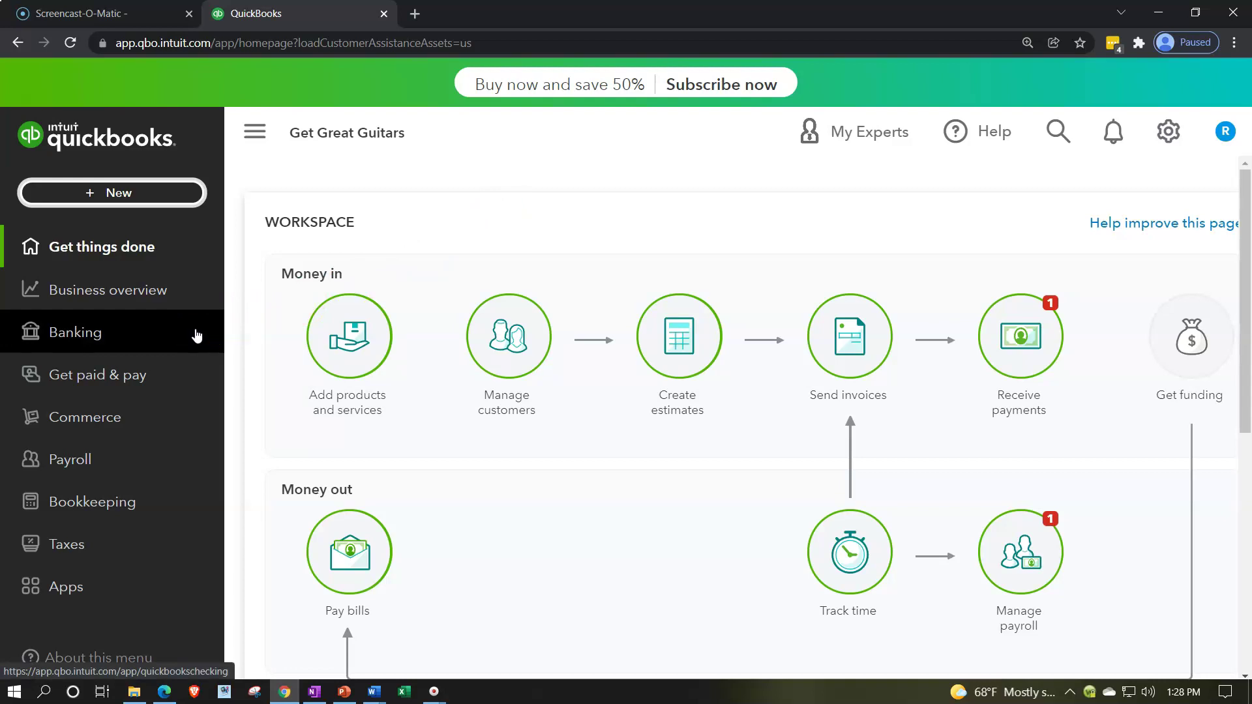
pyautogui.click(164, 692)
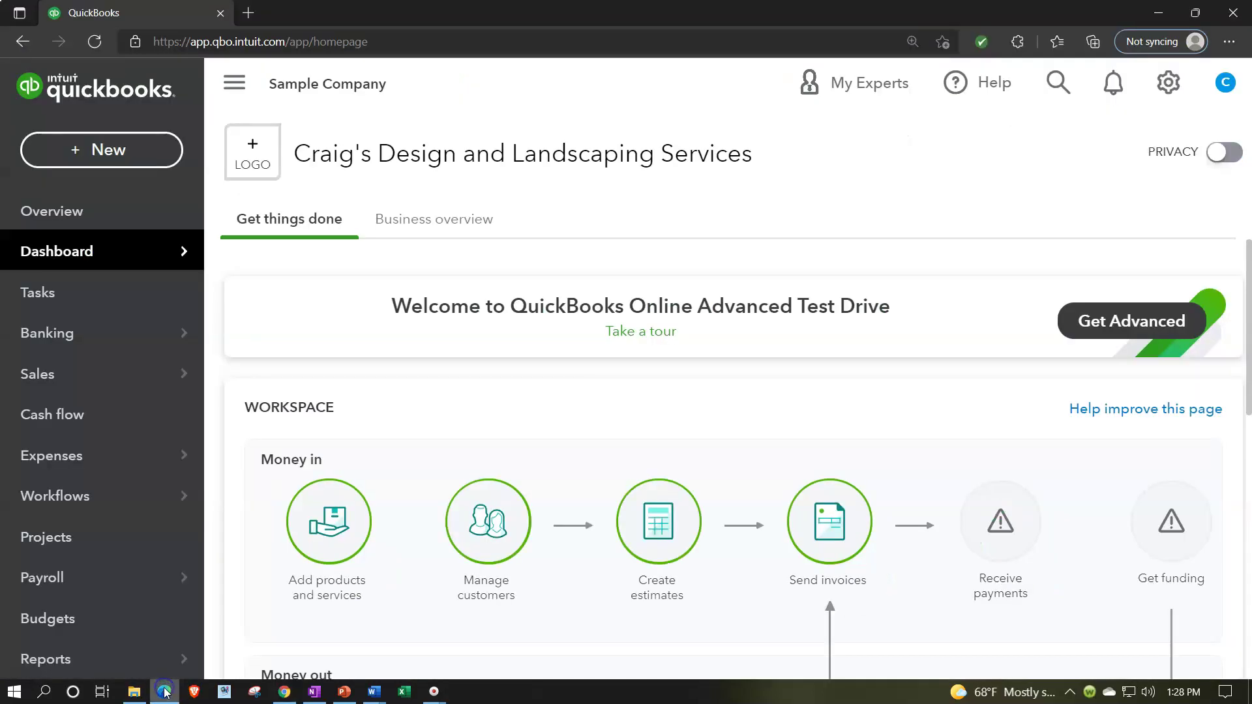
pyautogui.click(133, 166)
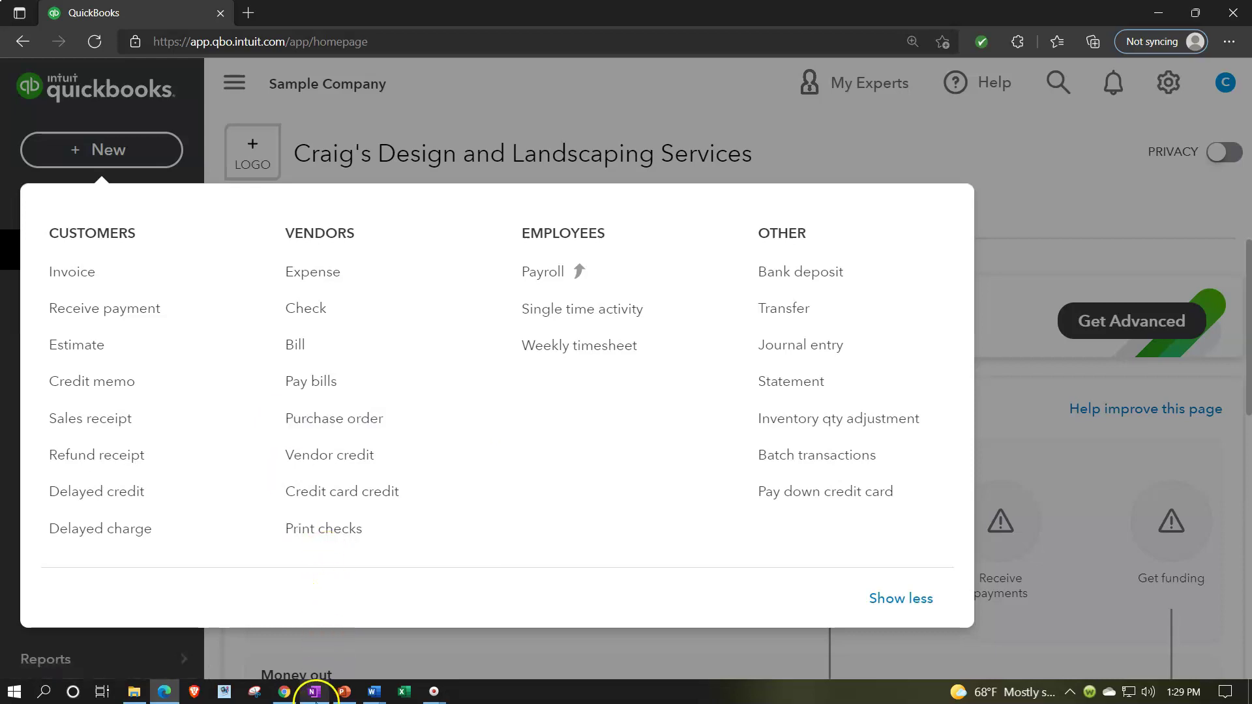
# Switch to OneNote and examine the flow charts, focusing on the vendor, customer and employee cycles.
pyautogui.click(315, 692)
pyautogui.scroll(-15, 461, 528)
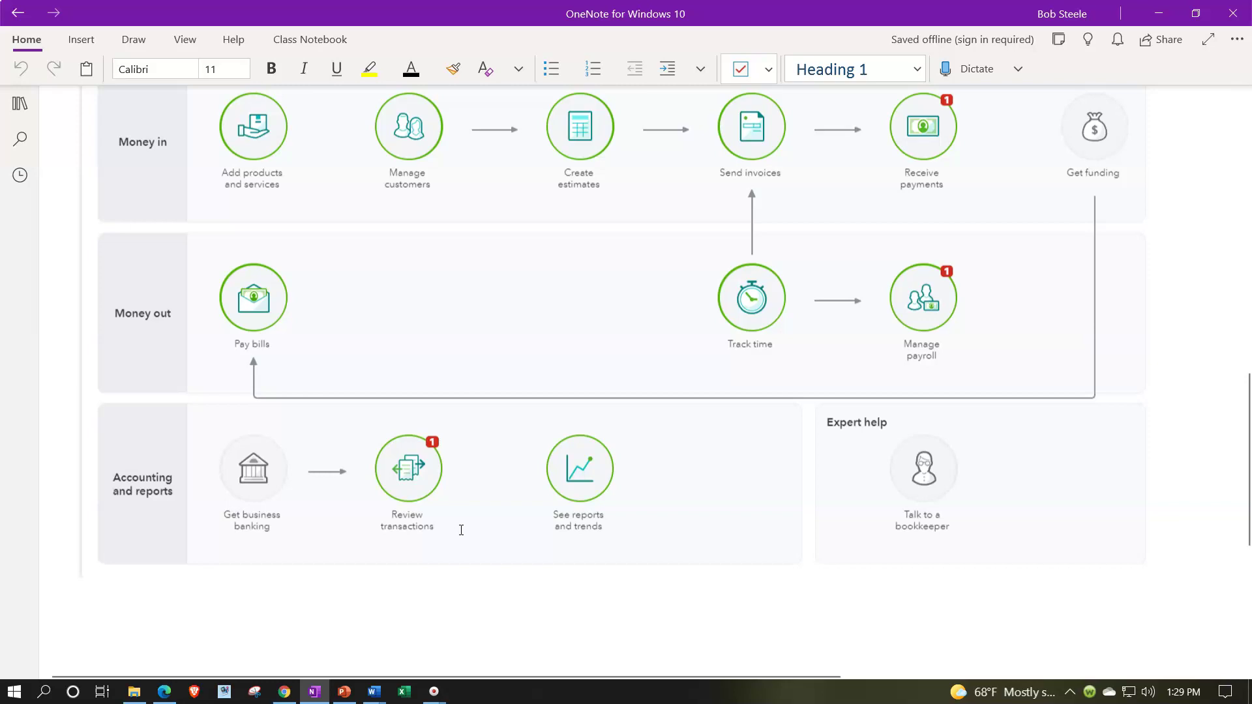
pyautogui.scroll(10, 461, 529)
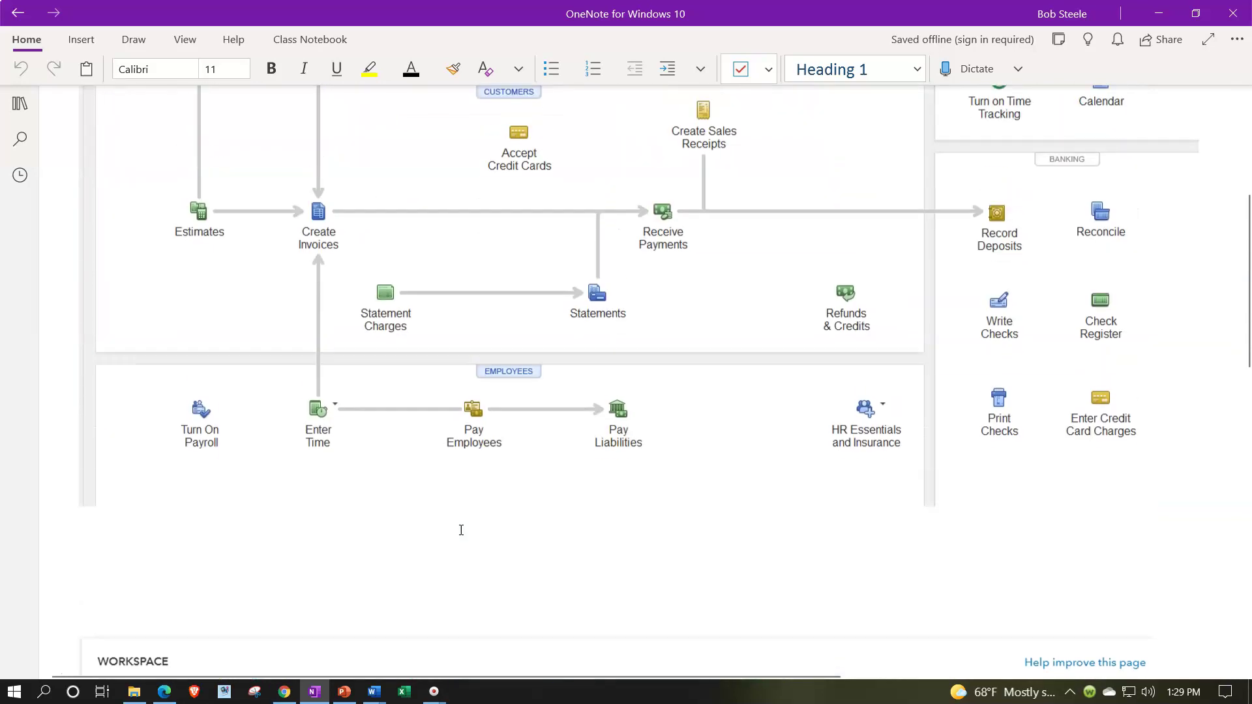
pyautogui.scroll(2, 461, 530)
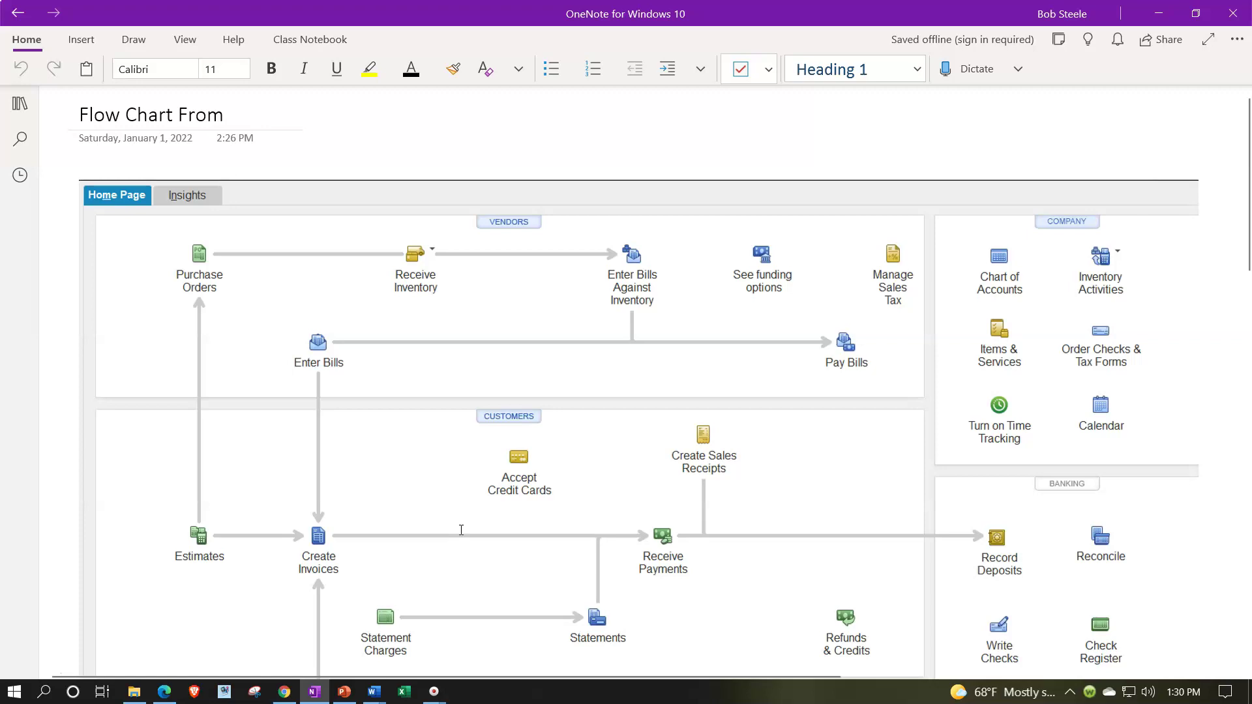
pyautogui.scroll(-2, 461, 529)
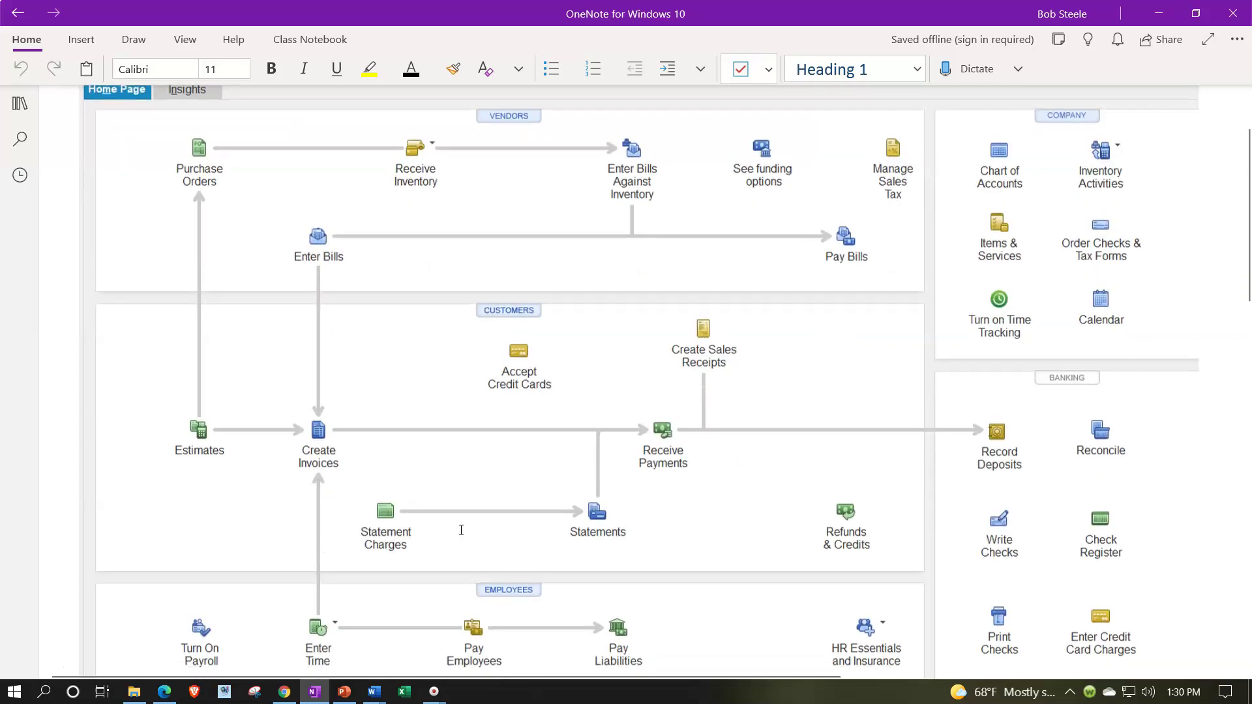
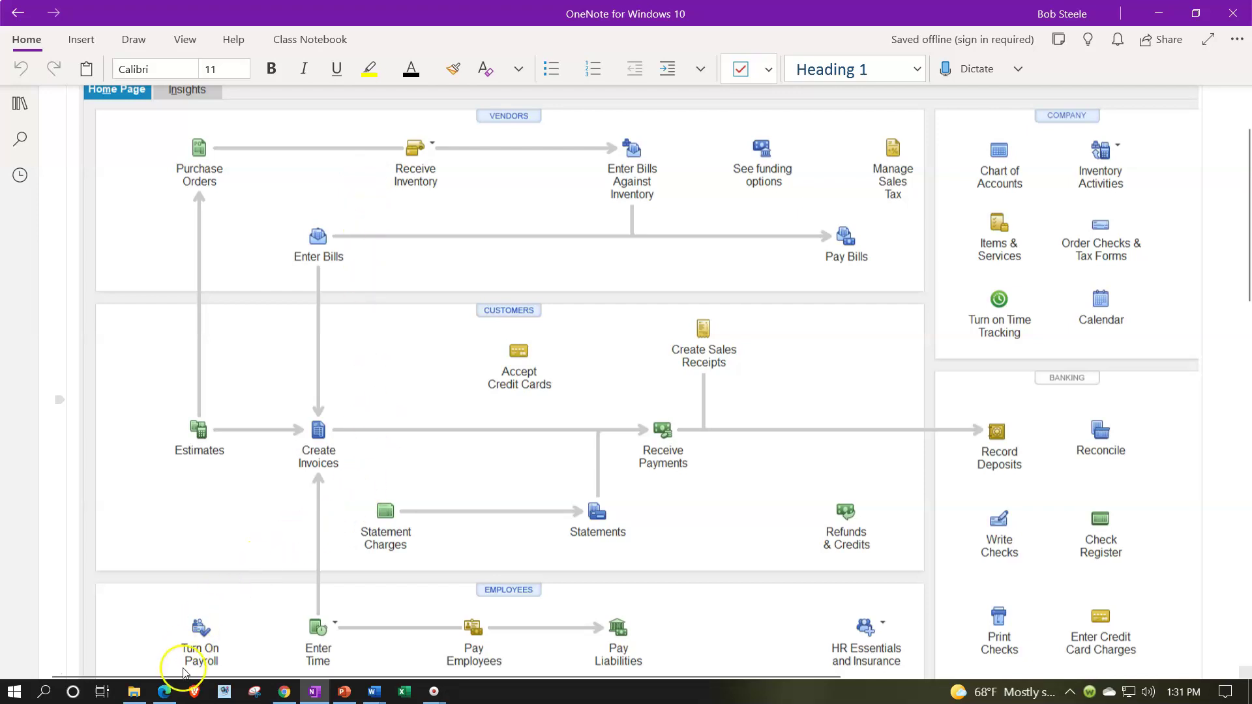
# Return to the sample company in Edge and review the vendor forms among the new transaction types.
pyautogui.click(177, 696)
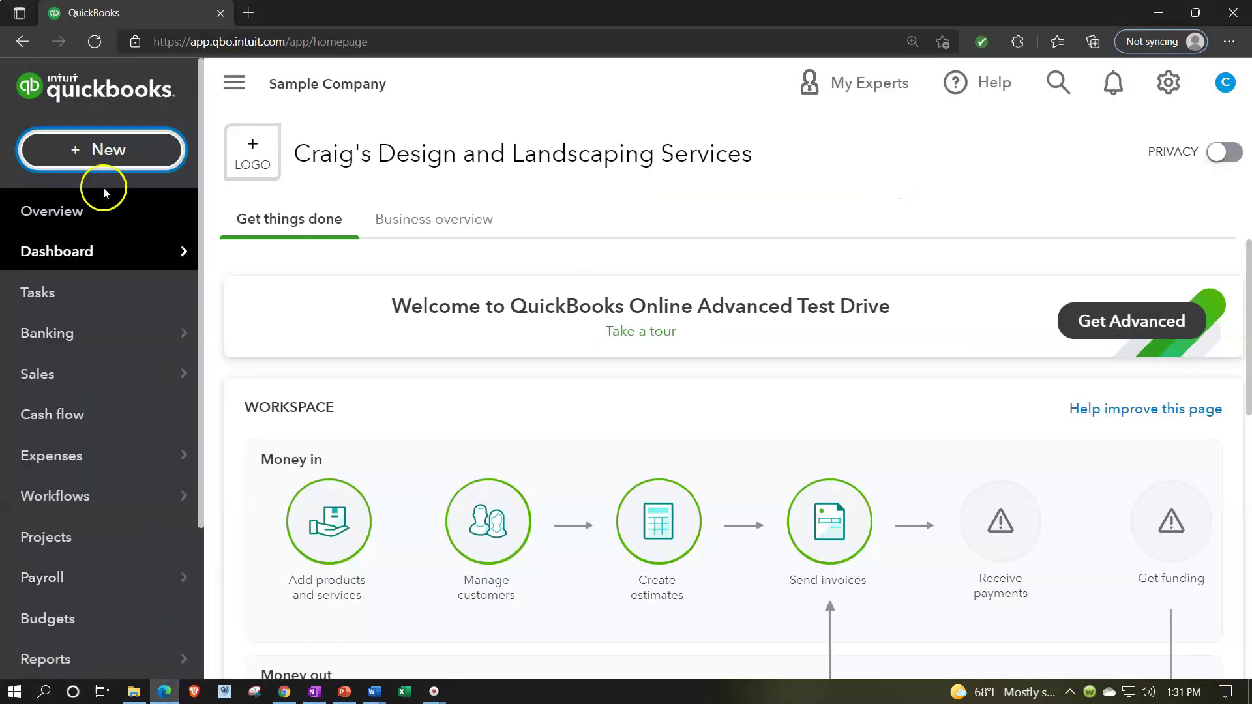
pyautogui.click(97, 155)
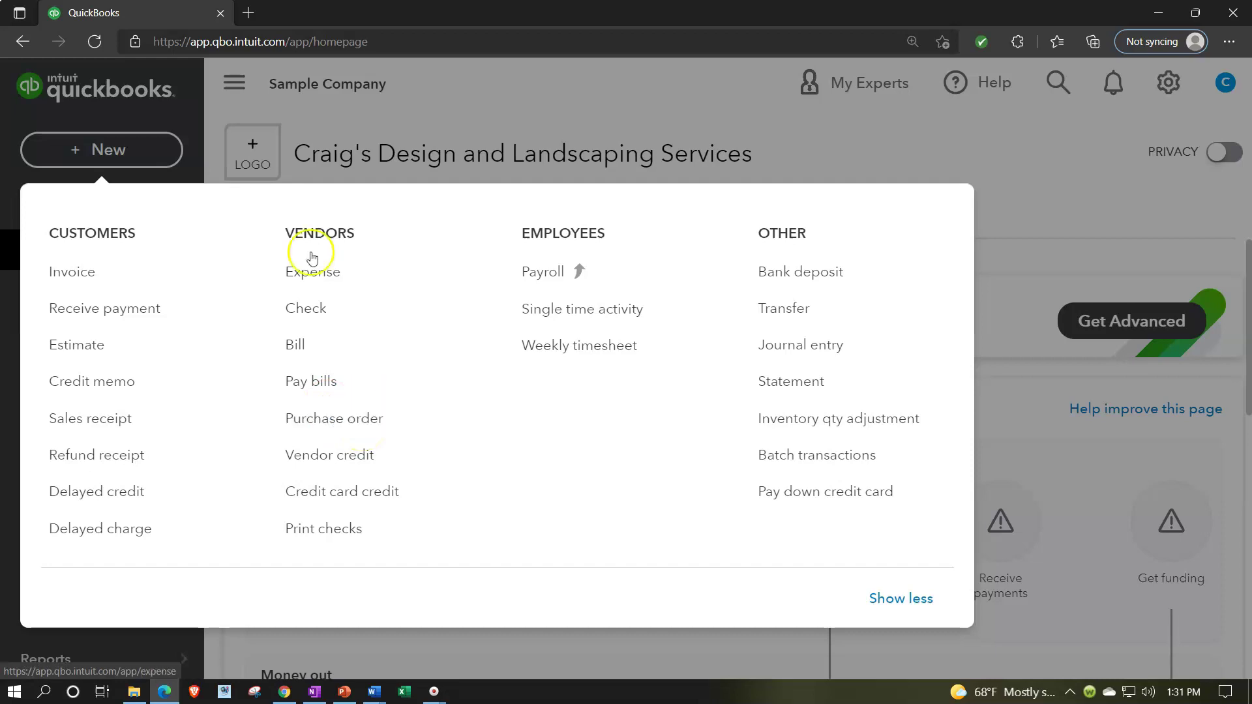
pyautogui.click(199, 108)
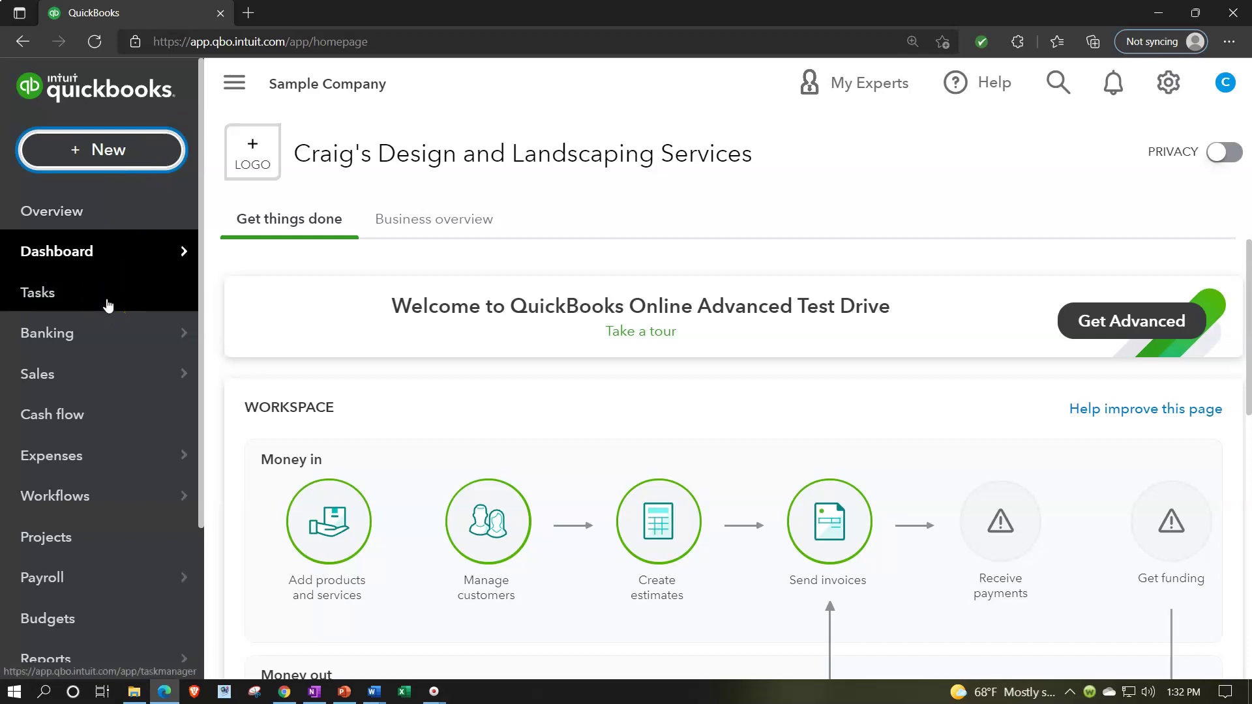
# Open the Expenses page on its expense transactions list and collapse the navigation sidebar.
pyautogui.moveTo(86, 474)
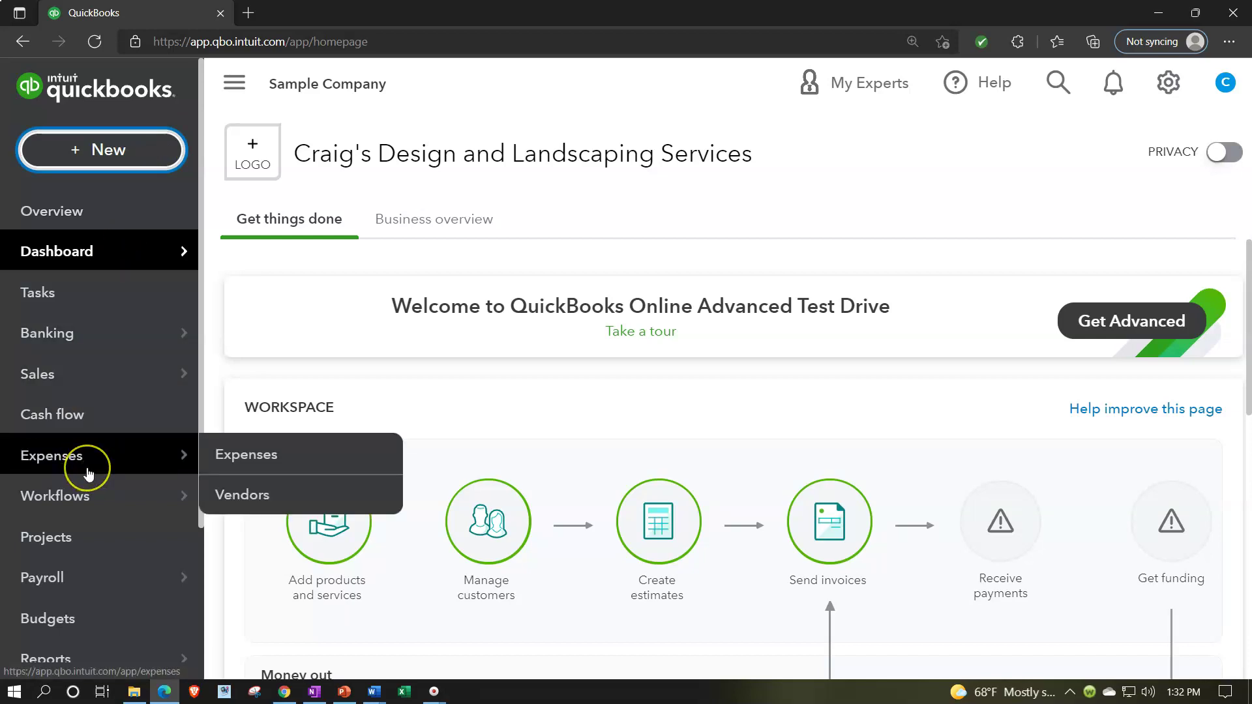
pyautogui.click(88, 473)
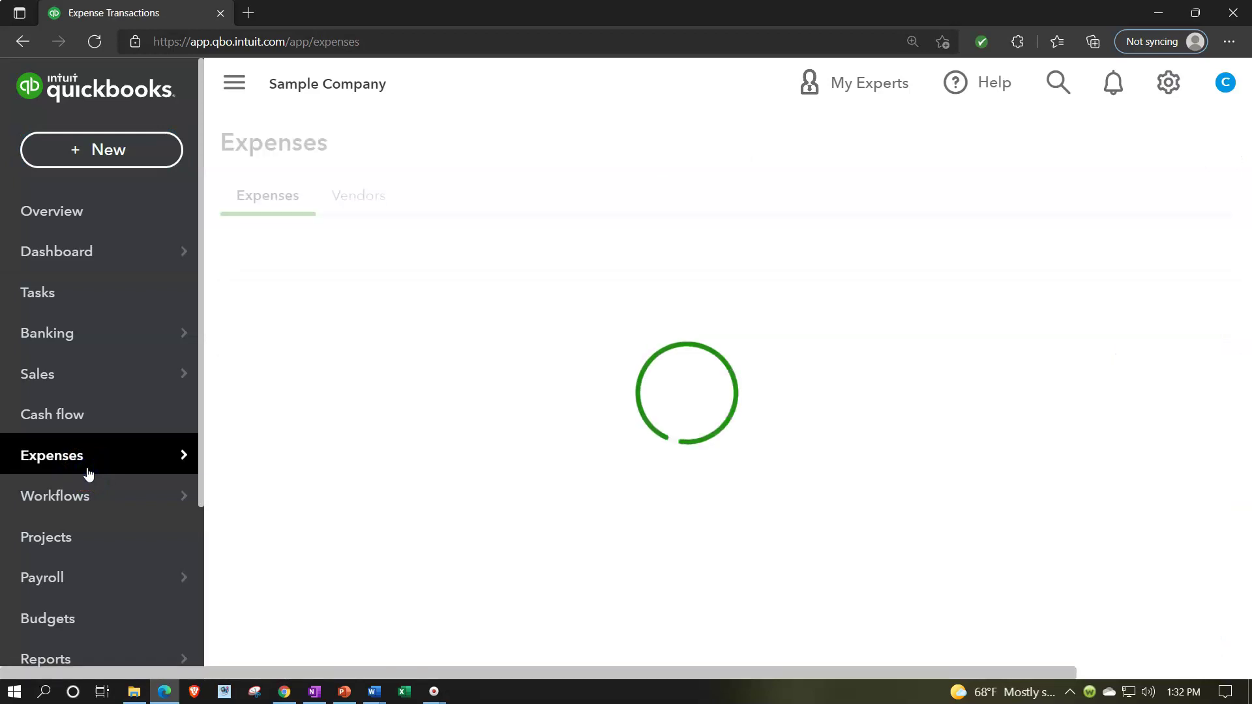
pyautogui.click(90, 461)
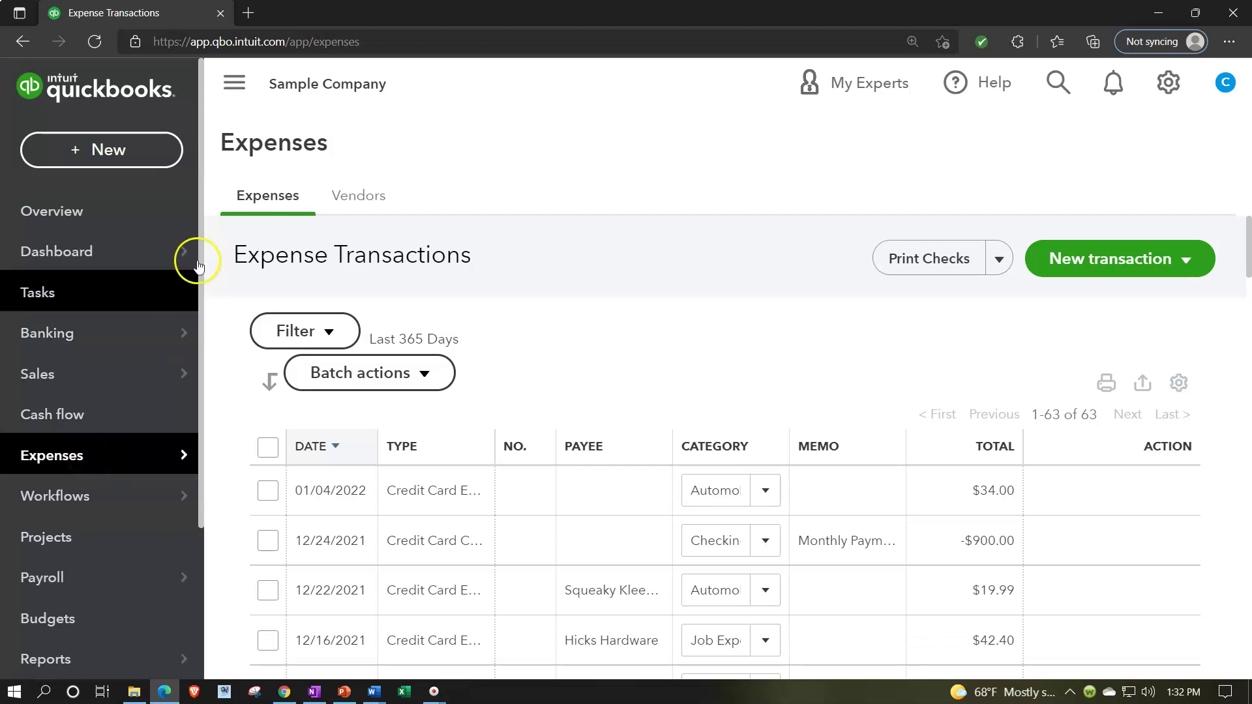
pyautogui.click(263, 197)
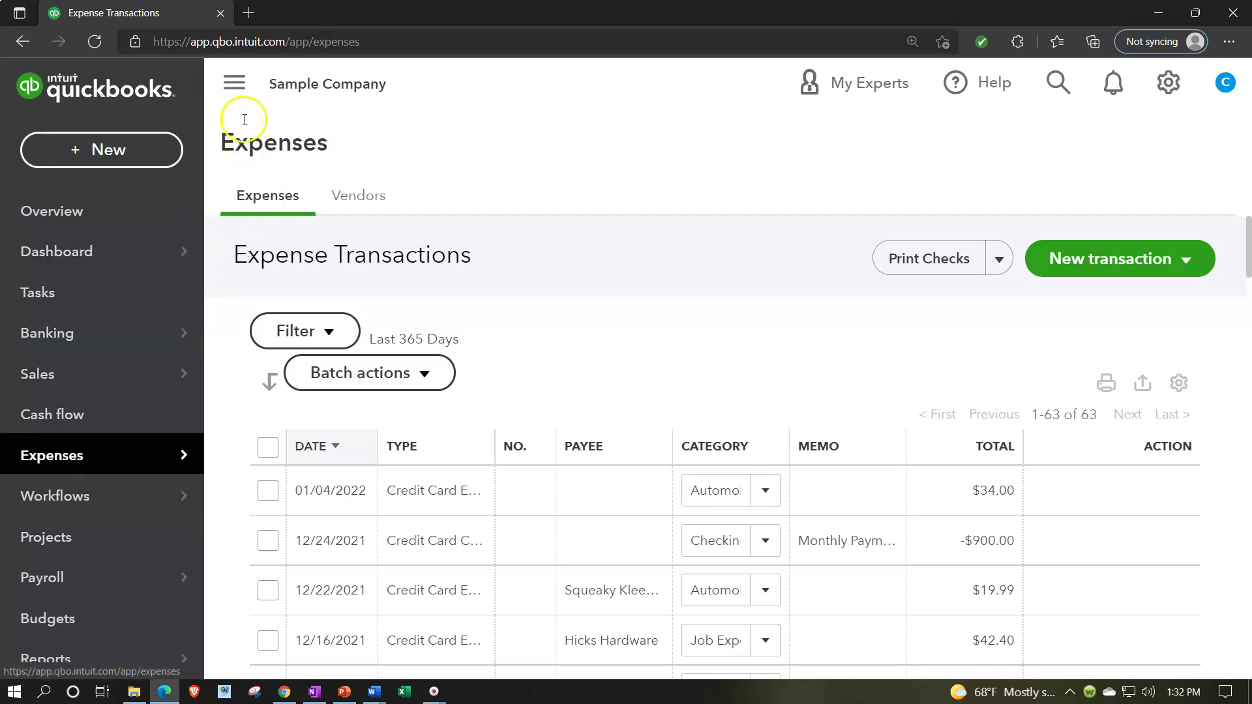
pyautogui.click(238, 95)
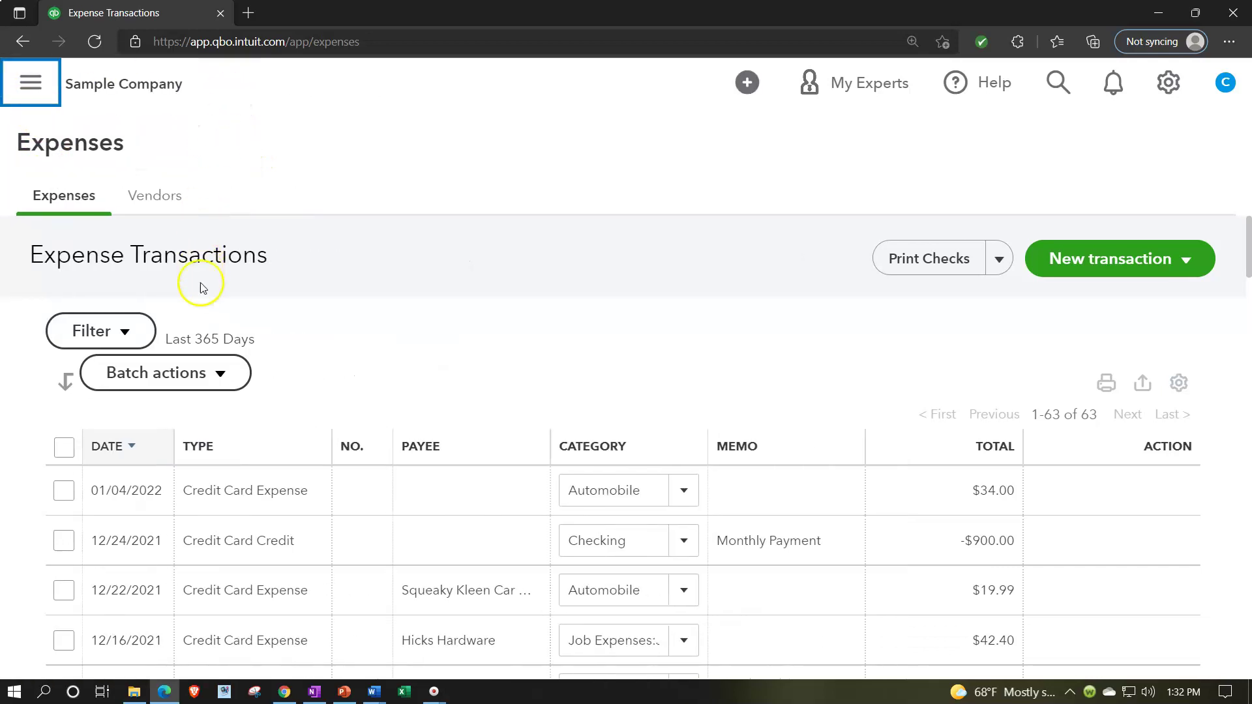
# Filter the expense transactions by the Purchase order type, keeping the last 365 days as the date range.
pyautogui.click(141, 339)
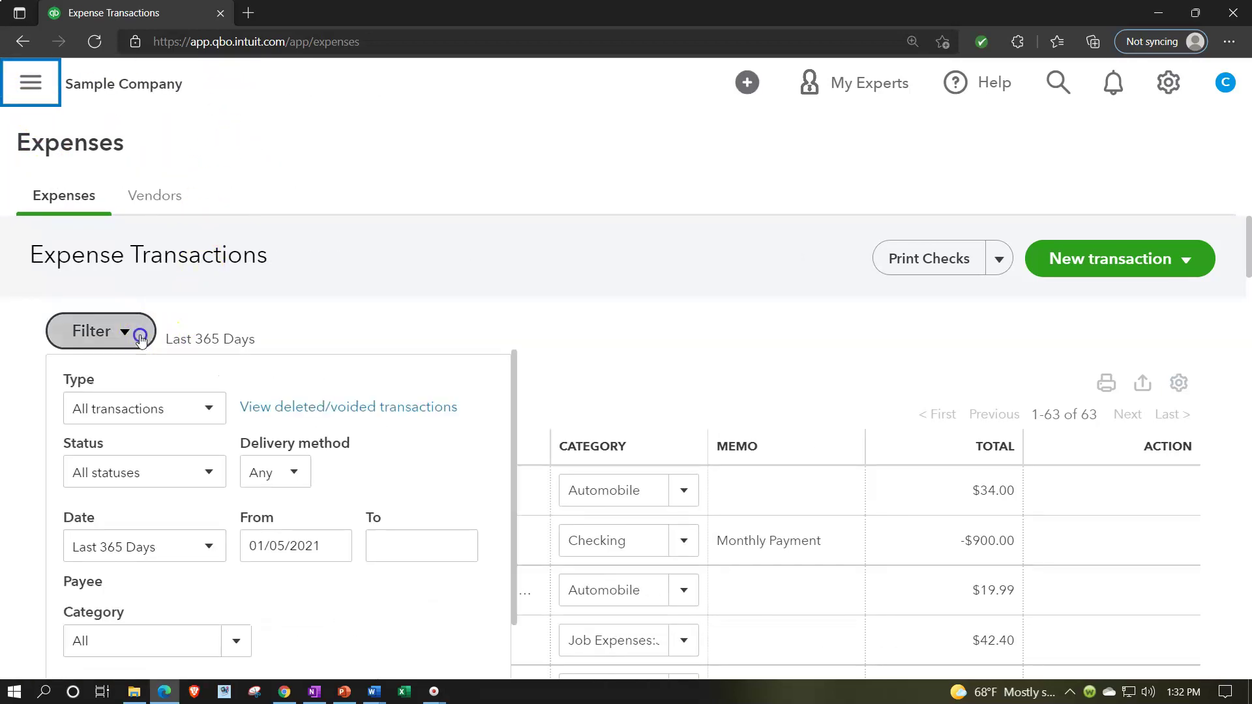
pyautogui.scroll(-1, 247, 356)
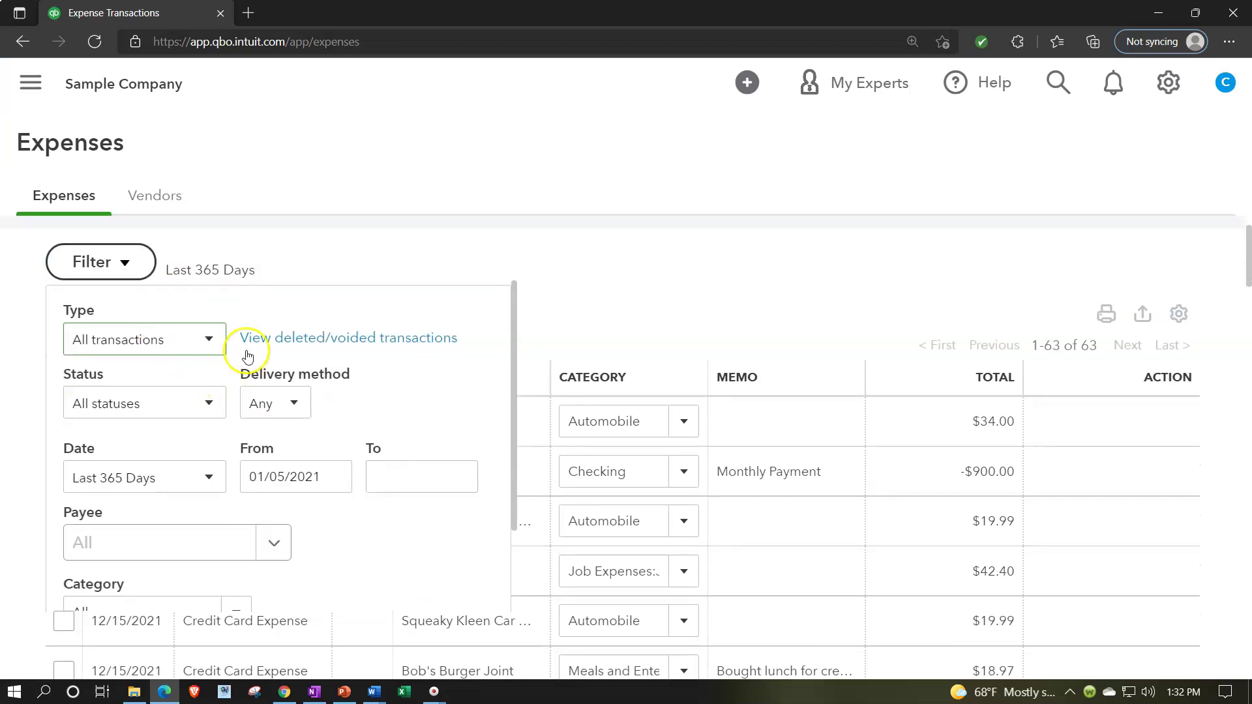
pyautogui.click(210, 339)
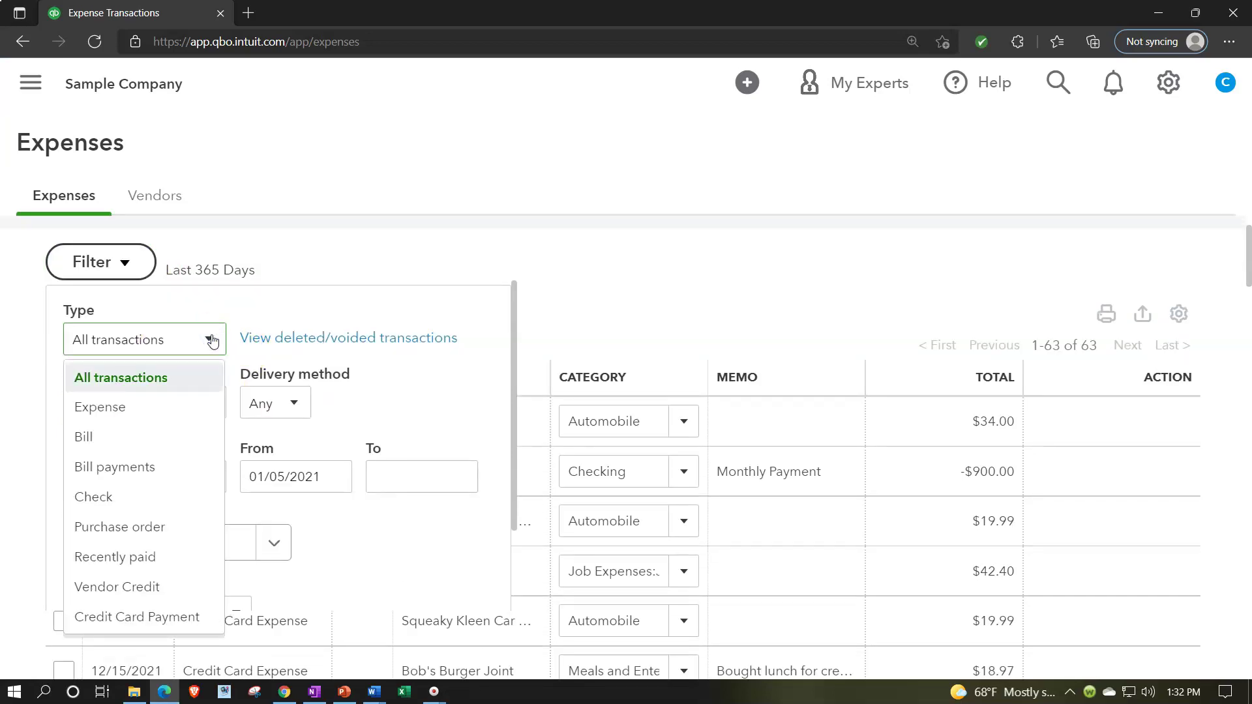
pyautogui.click(162, 527)
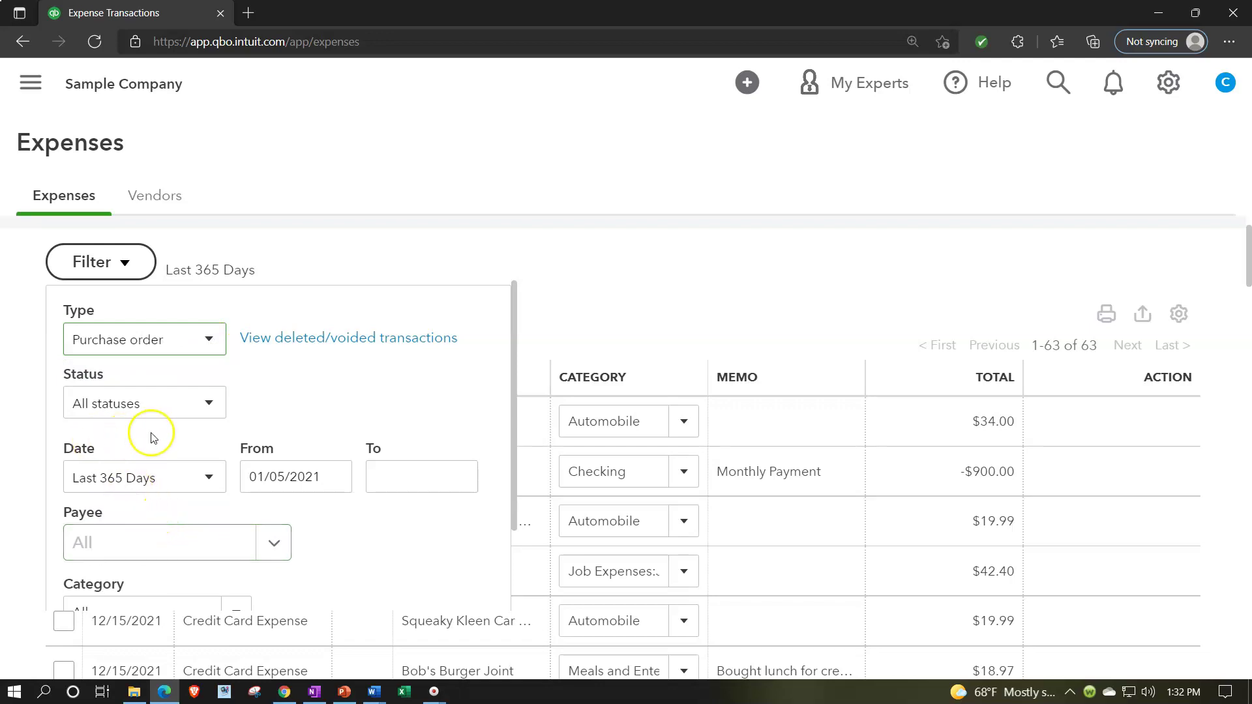
pyautogui.scroll(-2, 153, 437)
pyautogui.click(435, 569)
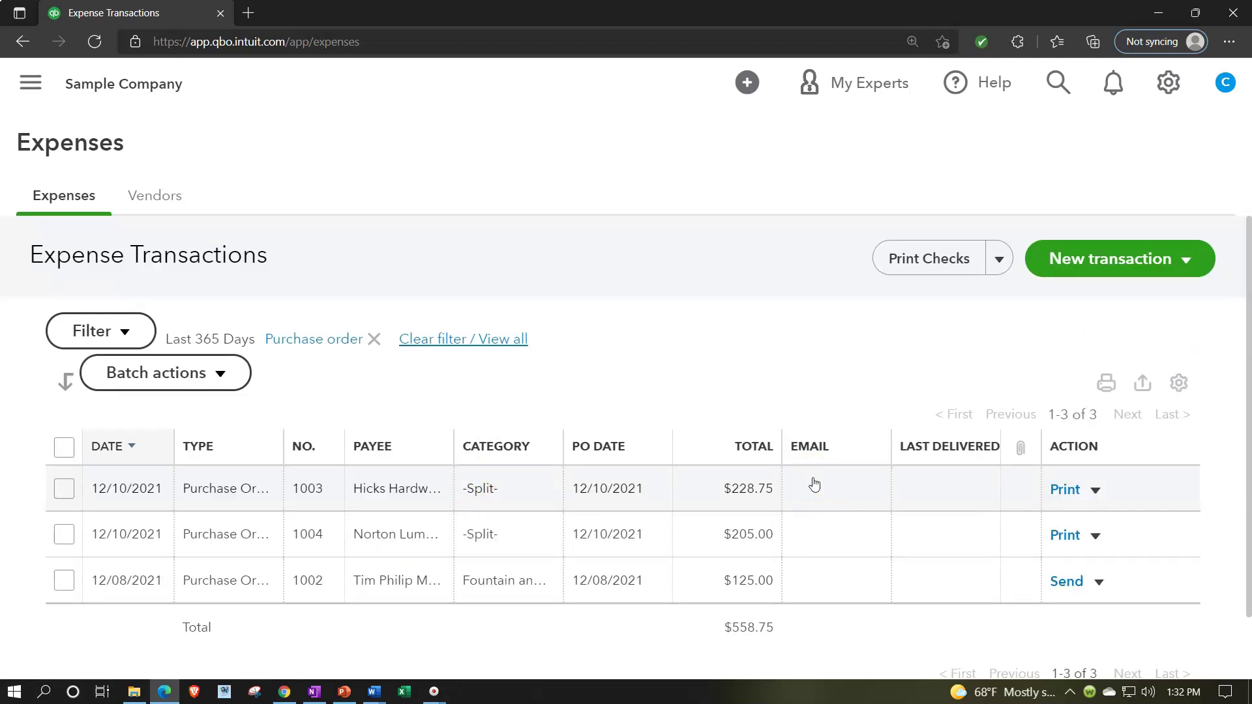
# Narrow the purchase order filter to the Open status and apply it.
pyautogui.click(132, 334)
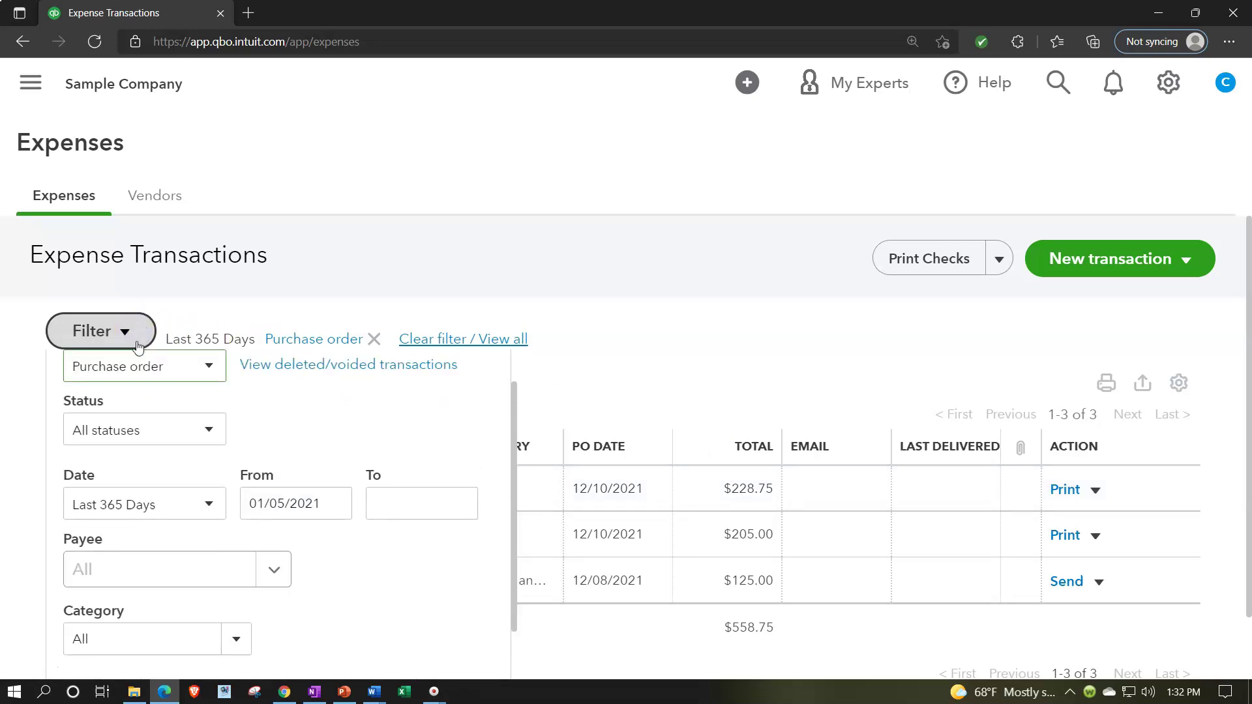
pyautogui.click(198, 434)
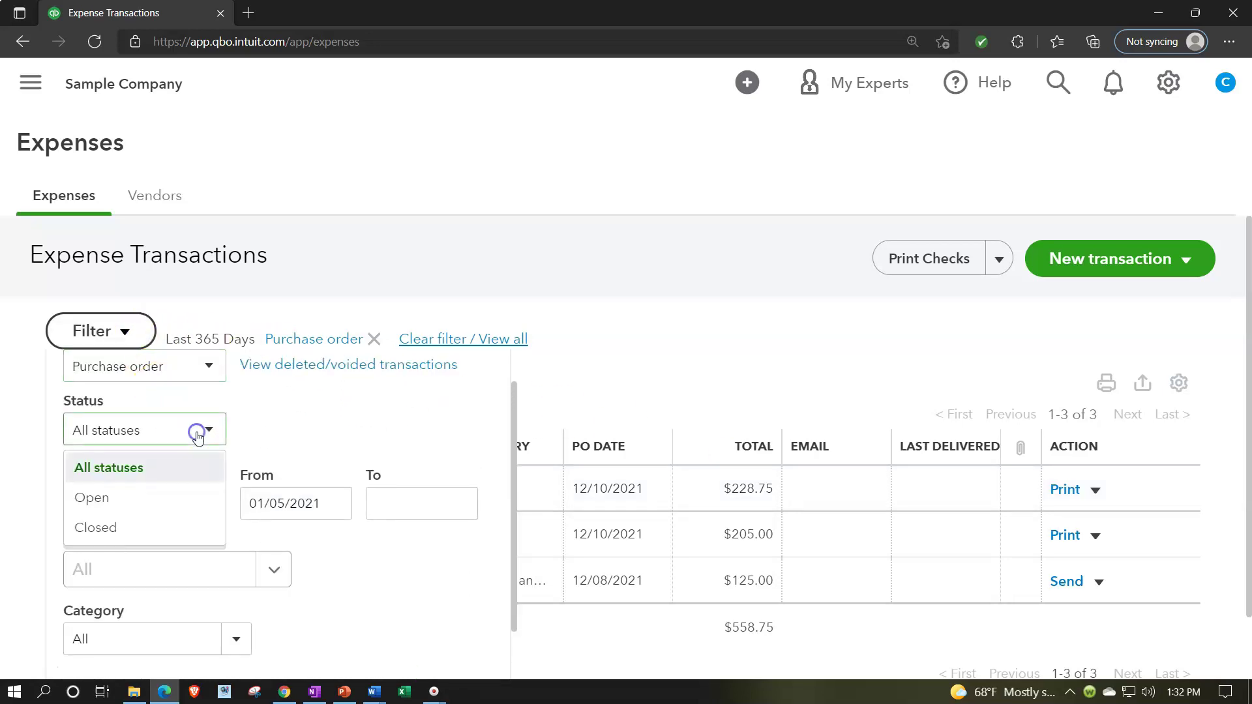
pyautogui.click(176, 497)
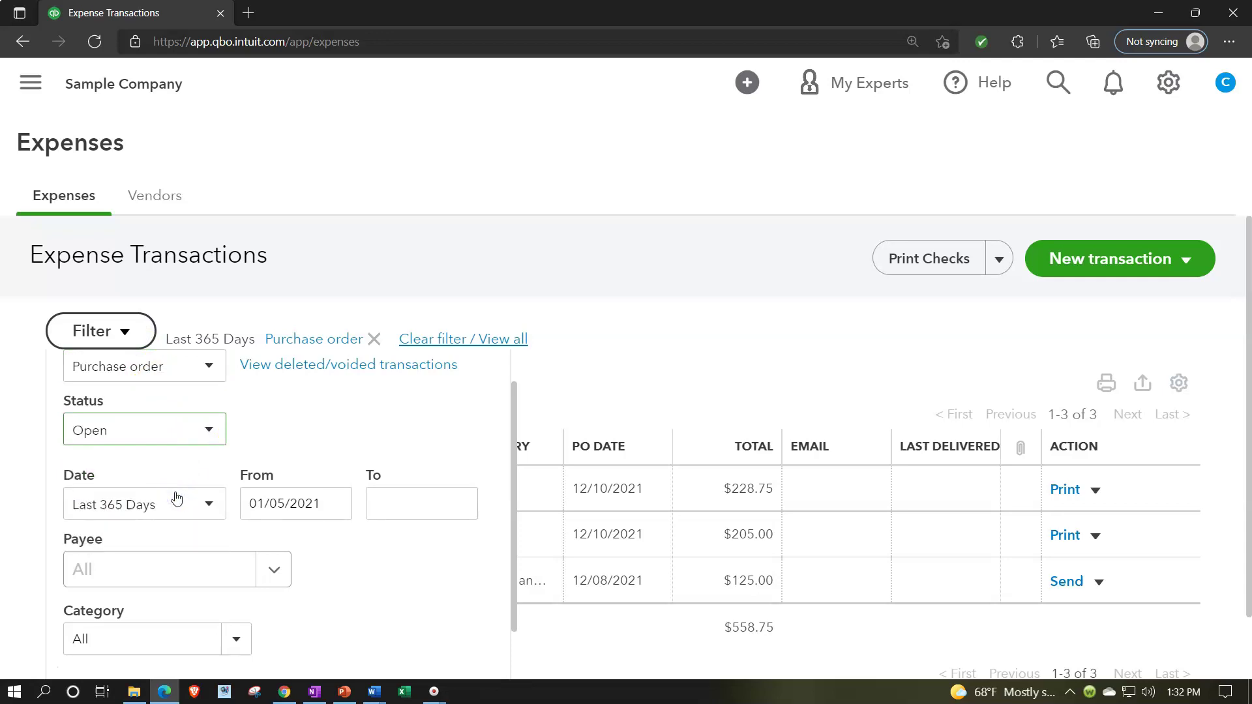
pyautogui.scroll(-1, 261, 560)
pyautogui.click(447, 638)
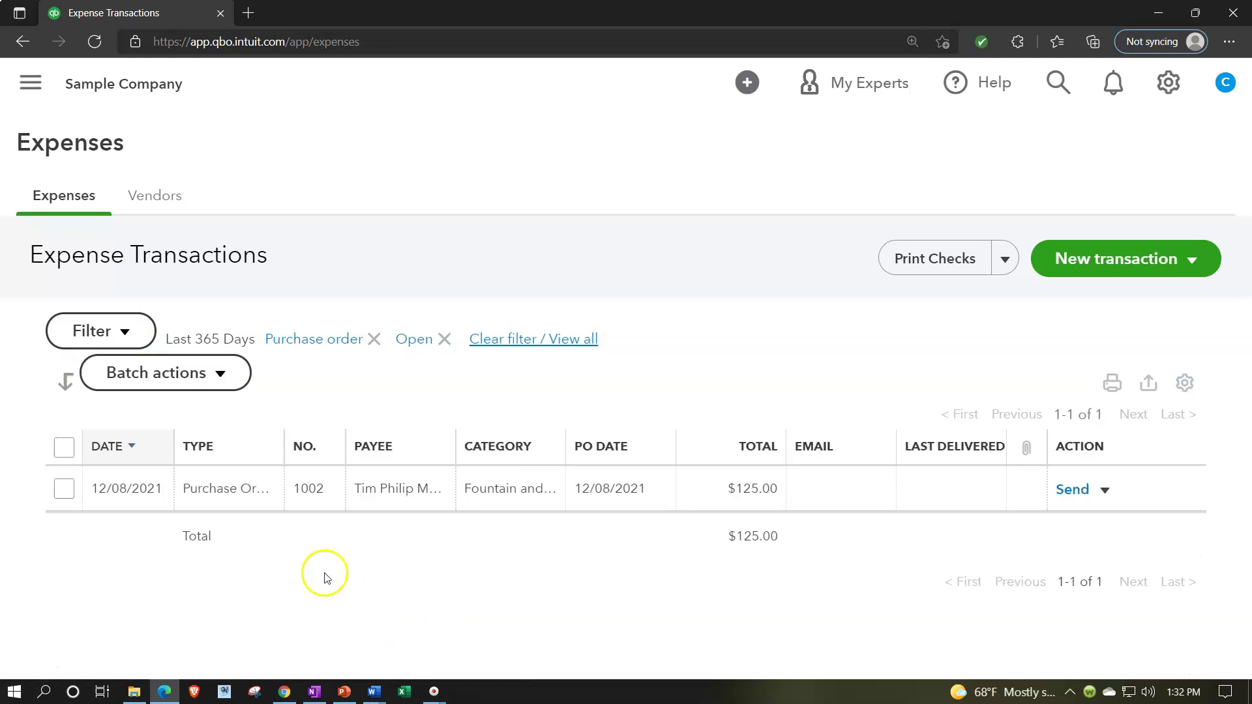
# Open the purchase order dated 12/08/2021 and review its vendor, shipping address and item details.
pyautogui.click(237, 493)
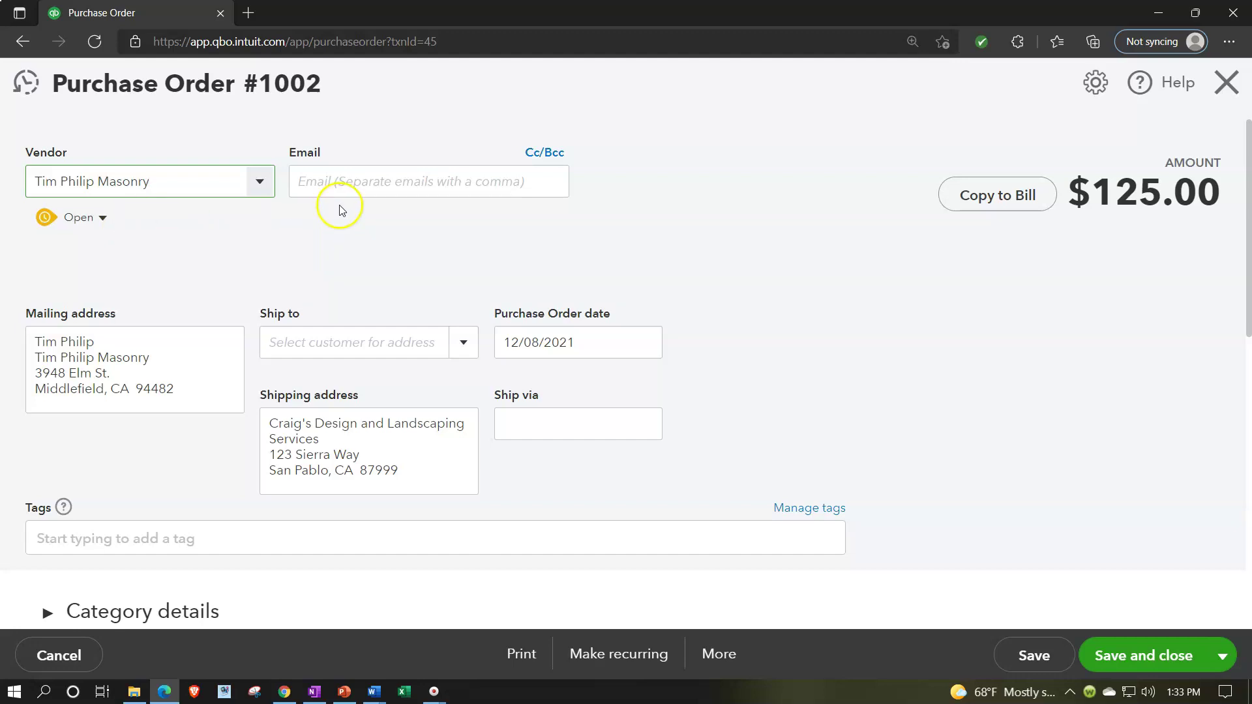
pyautogui.scroll(-1, 159, 355)
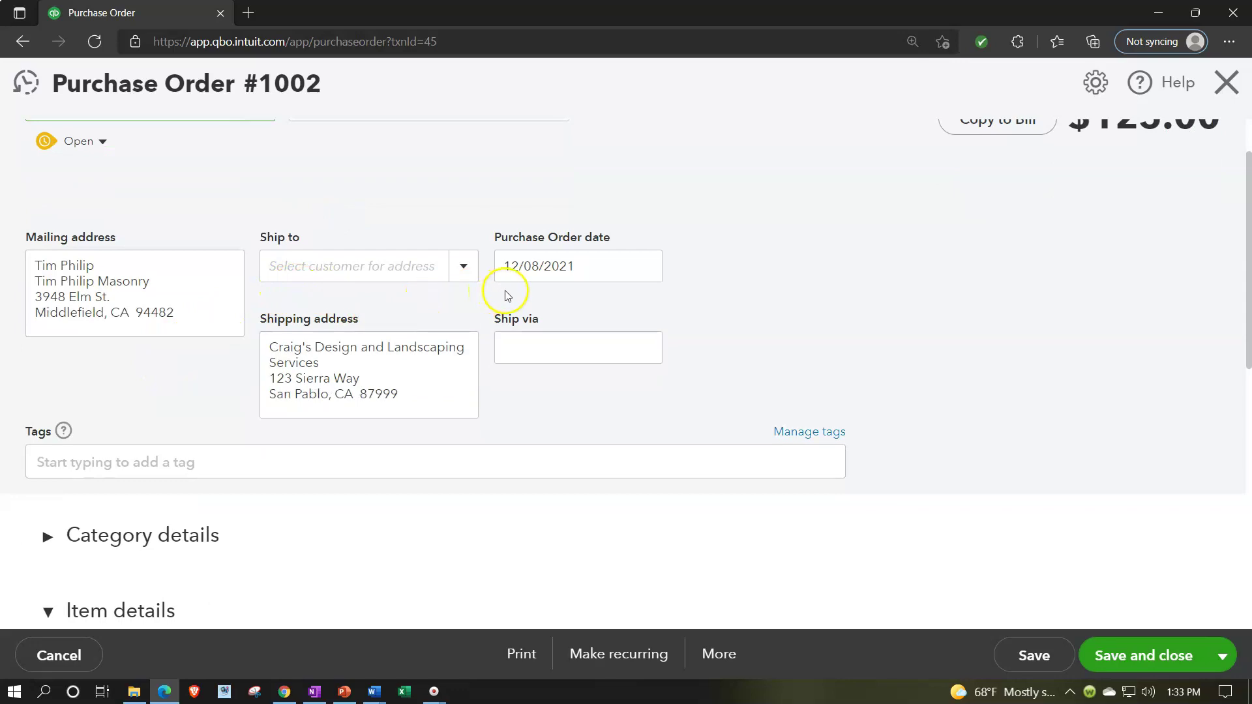
pyautogui.scroll(-1, 506, 293)
pyautogui.click(401, 290)
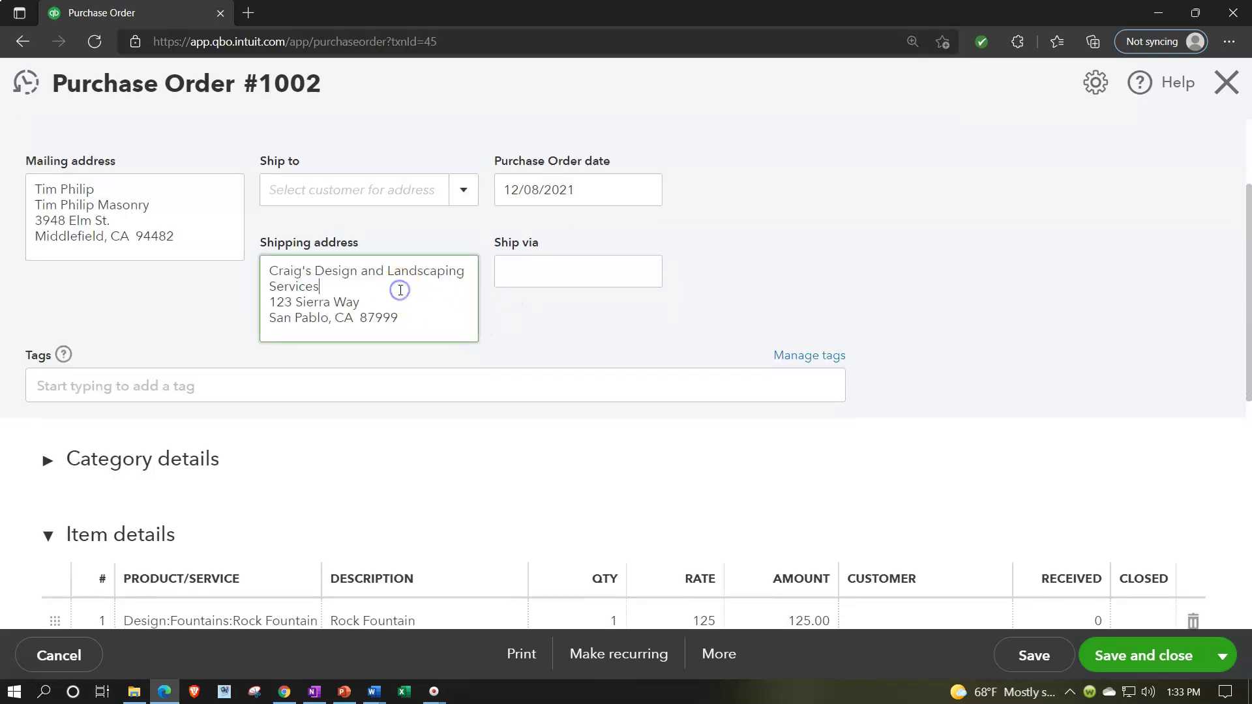
pyautogui.scroll(-1, 400, 290)
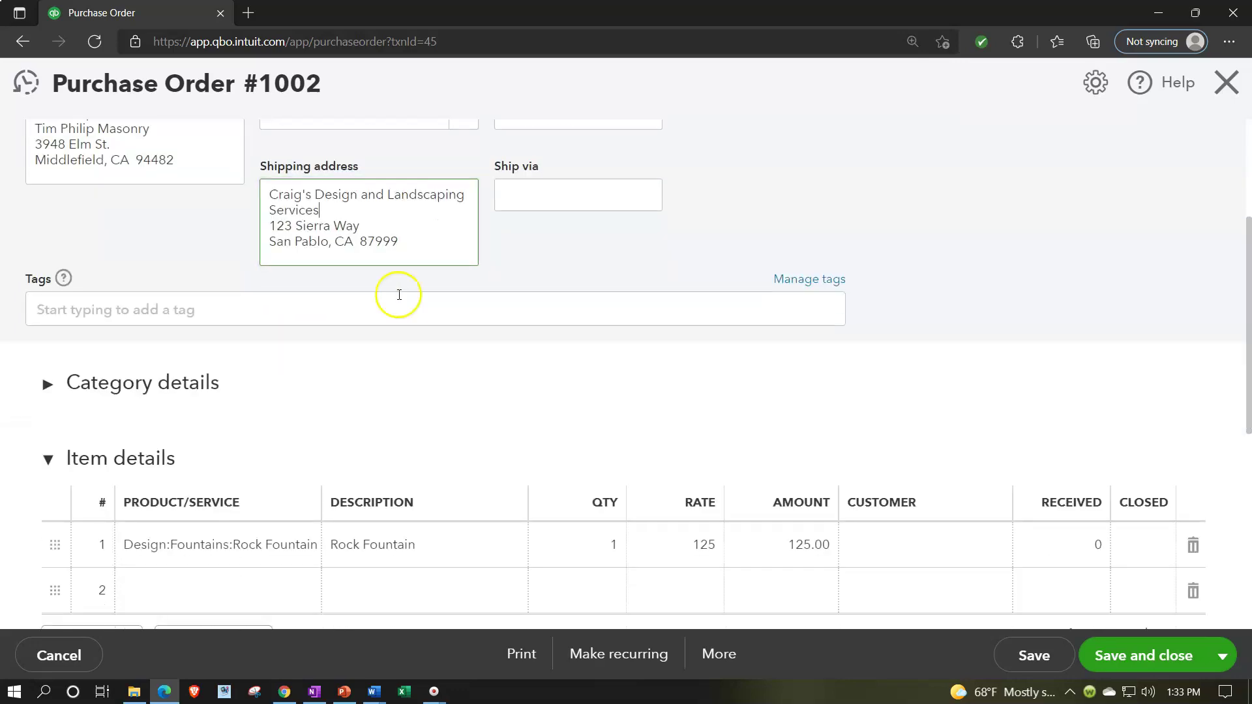
# Expand the purchase order's category details and show the available categories for the first line.
pyautogui.click(45, 386)
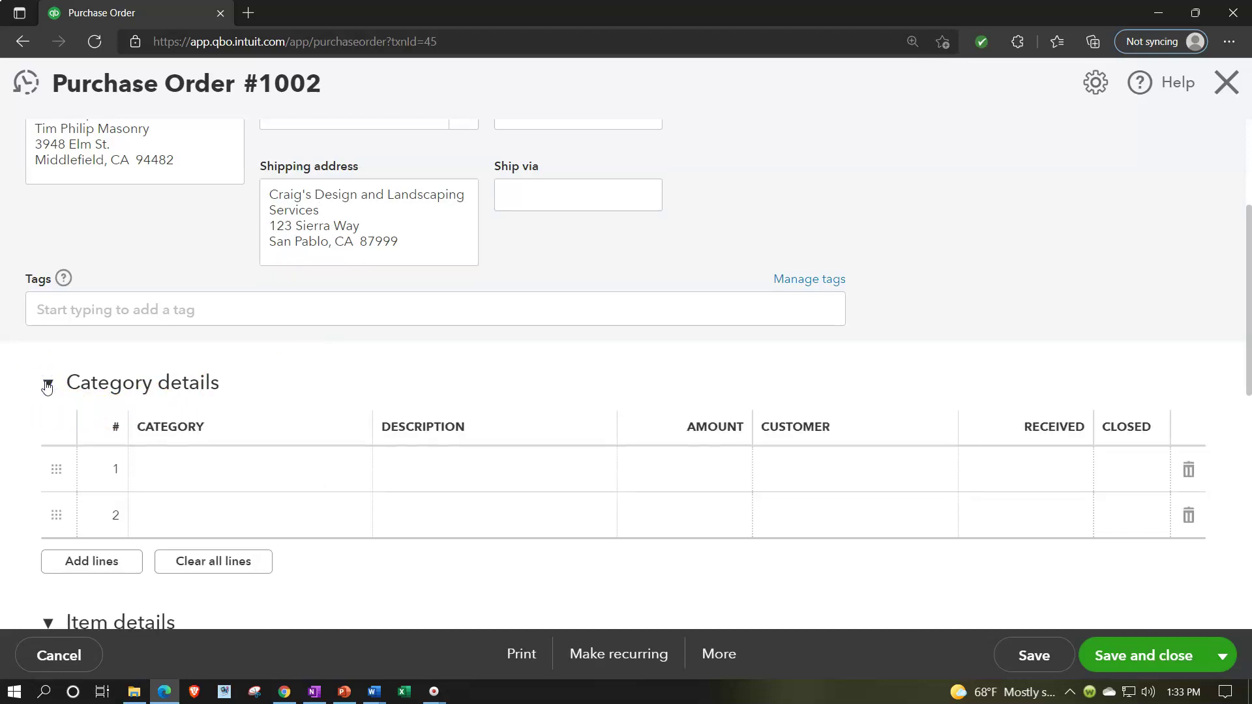
pyautogui.click(255, 480)
pyautogui.click(354, 469)
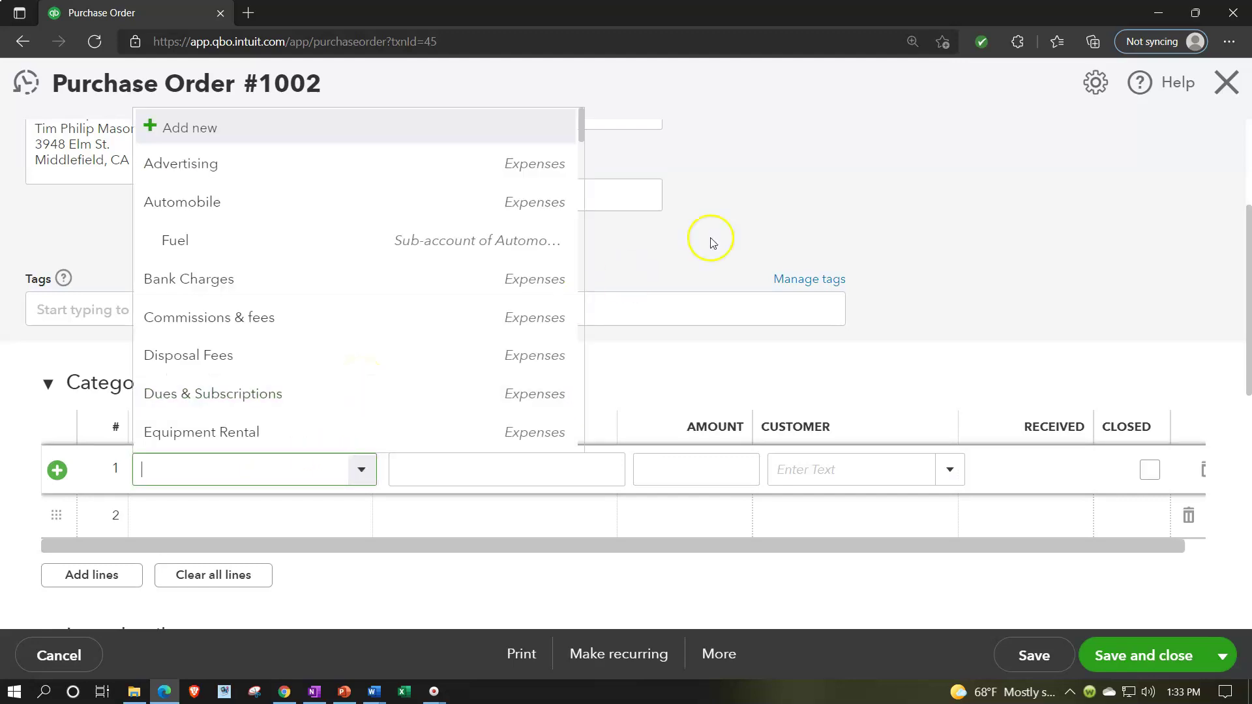
# Collapse the category details, examine the Rock Fountain item line and order total, and close the purchase order without saving.
pyautogui.click(780, 202)
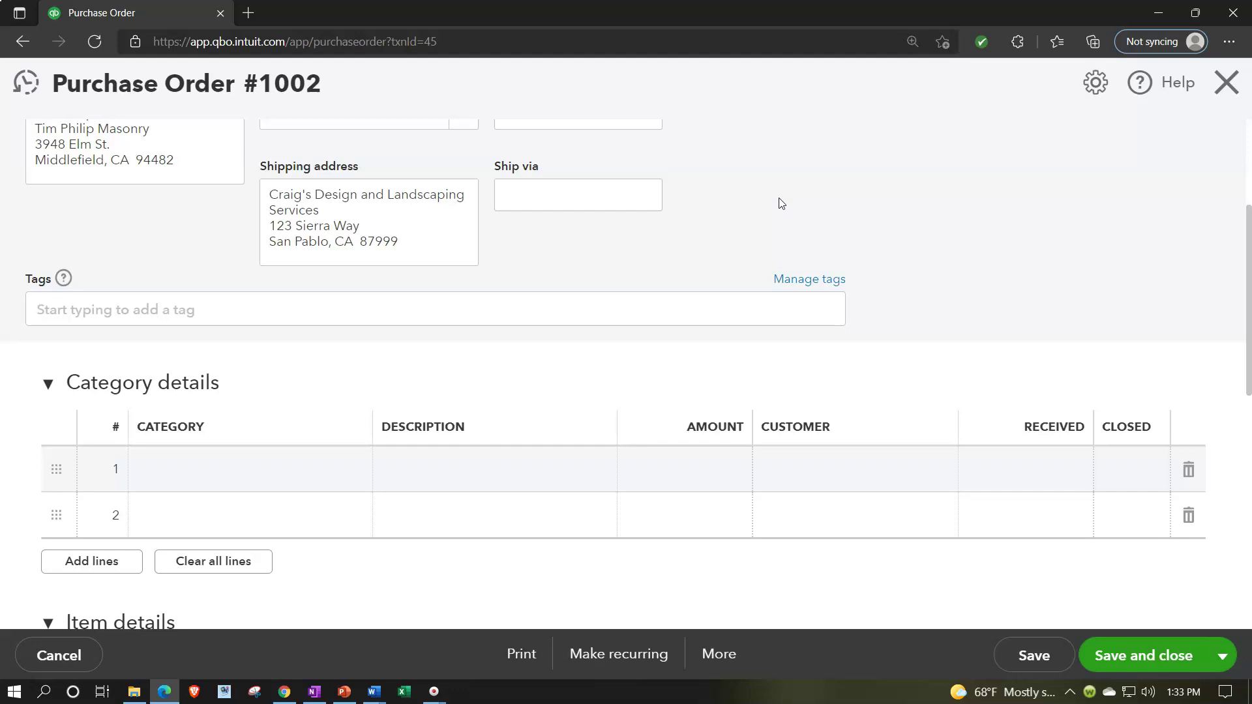
pyautogui.click(48, 385)
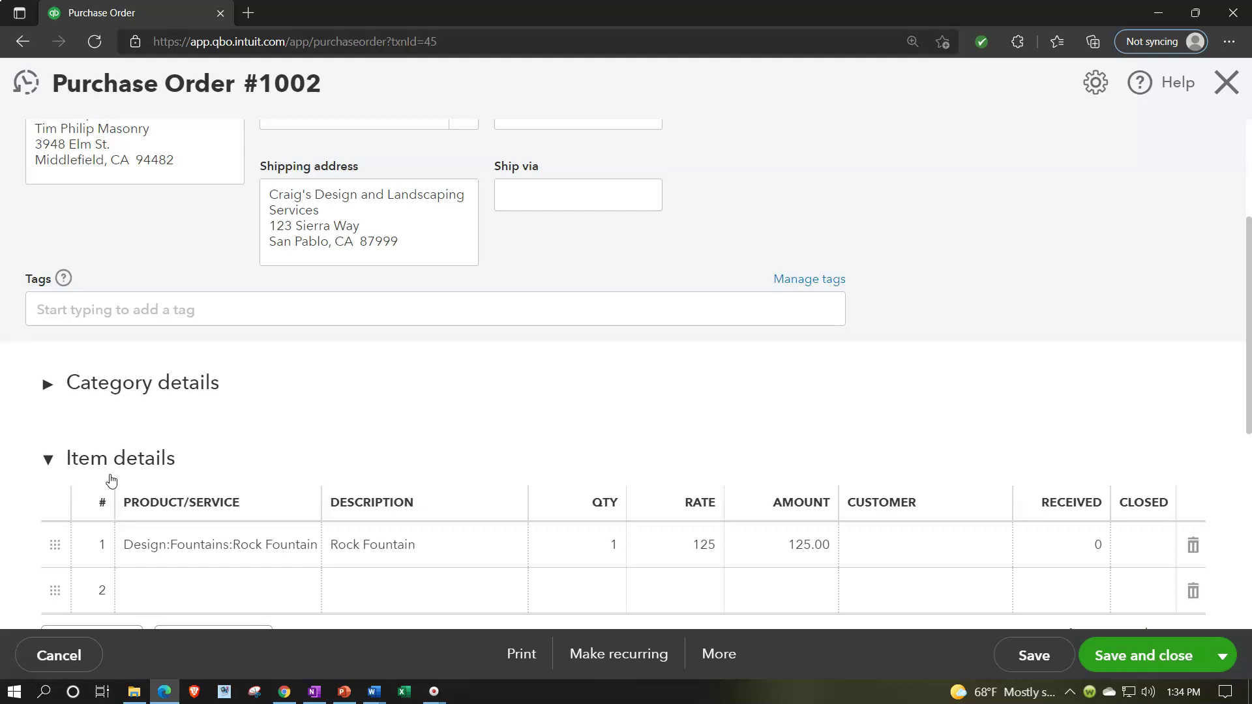
pyautogui.click(204, 545)
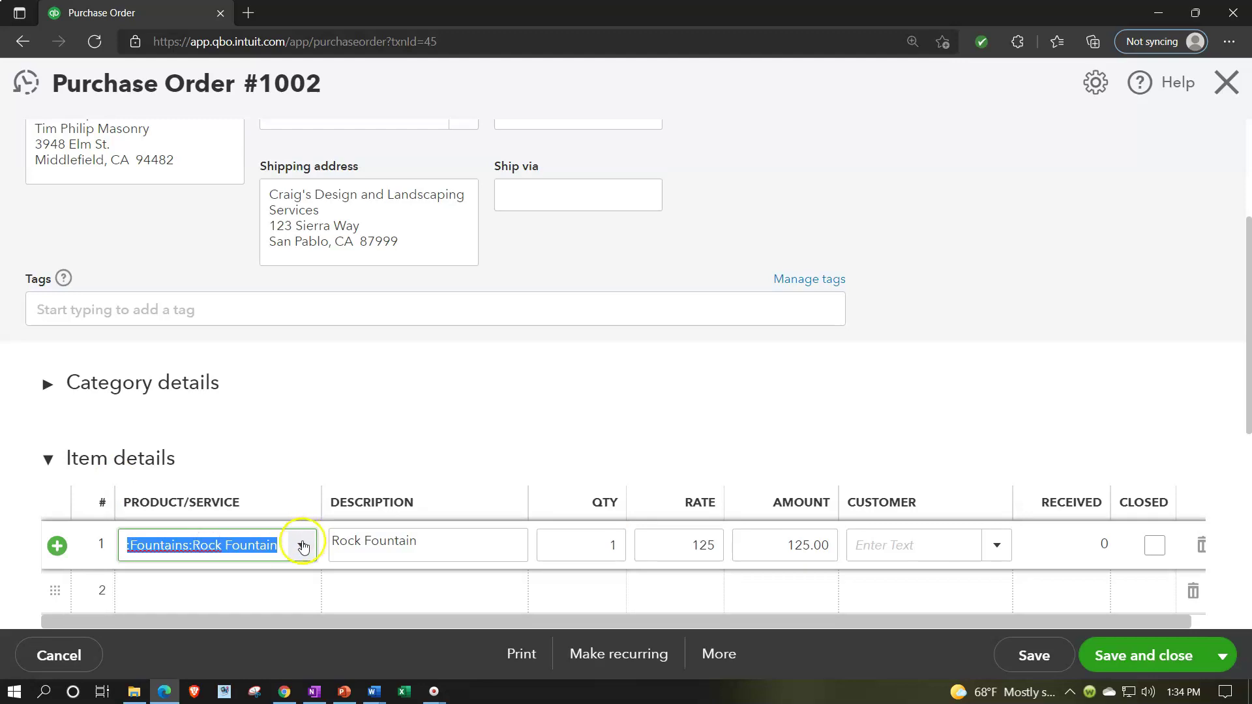
pyautogui.click(303, 545)
pyautogui.click(302, 545)
pyautogui.click(373, 554)
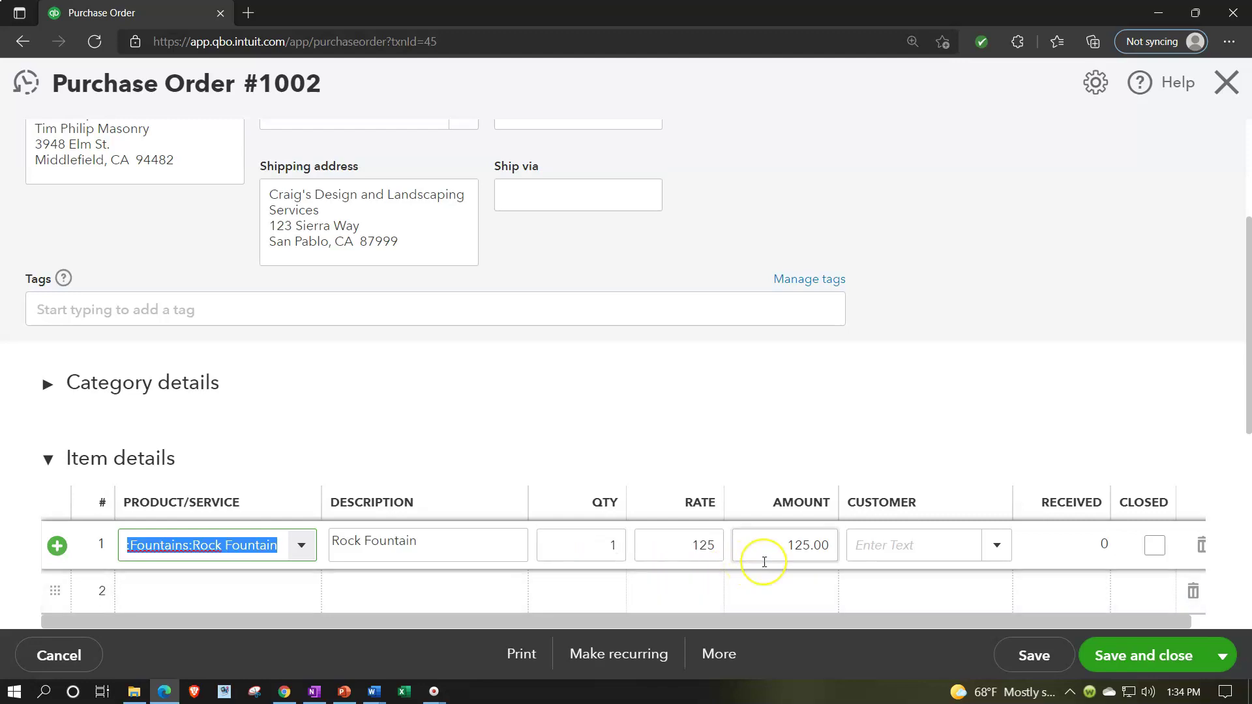
pyautogui.scroll(-1, 764, 562)
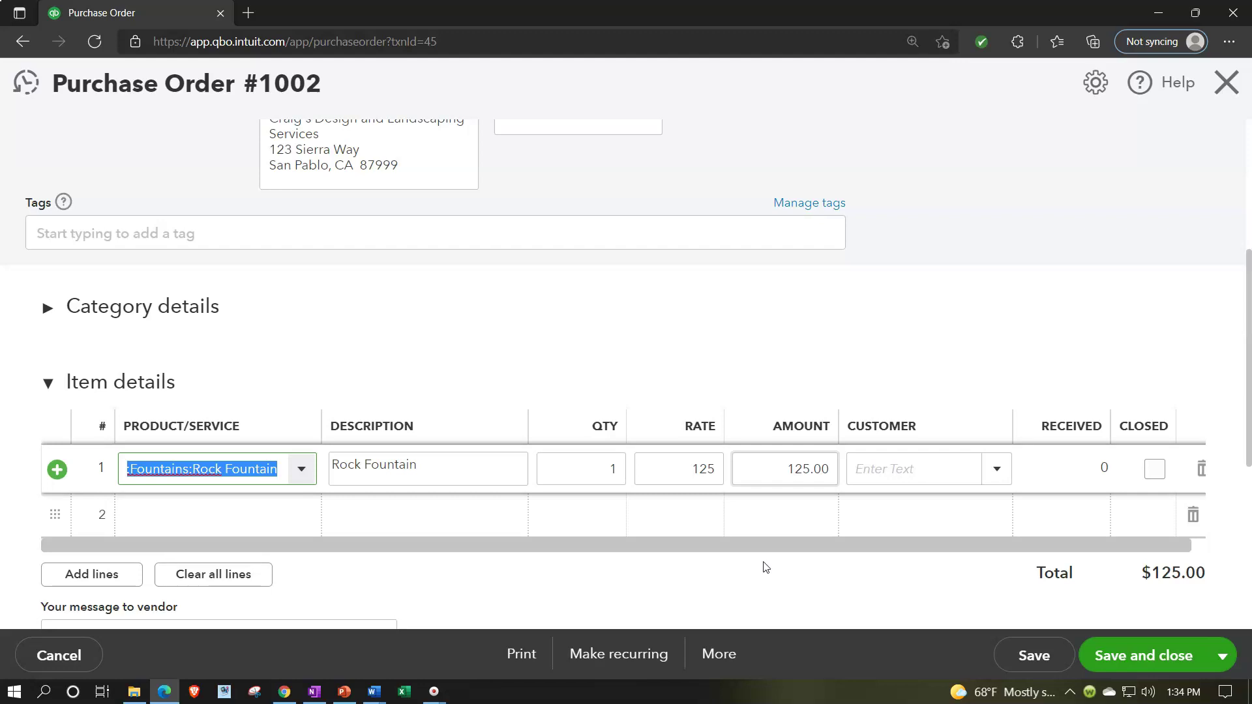
pyautogui.scroll(-2, 764, 562)
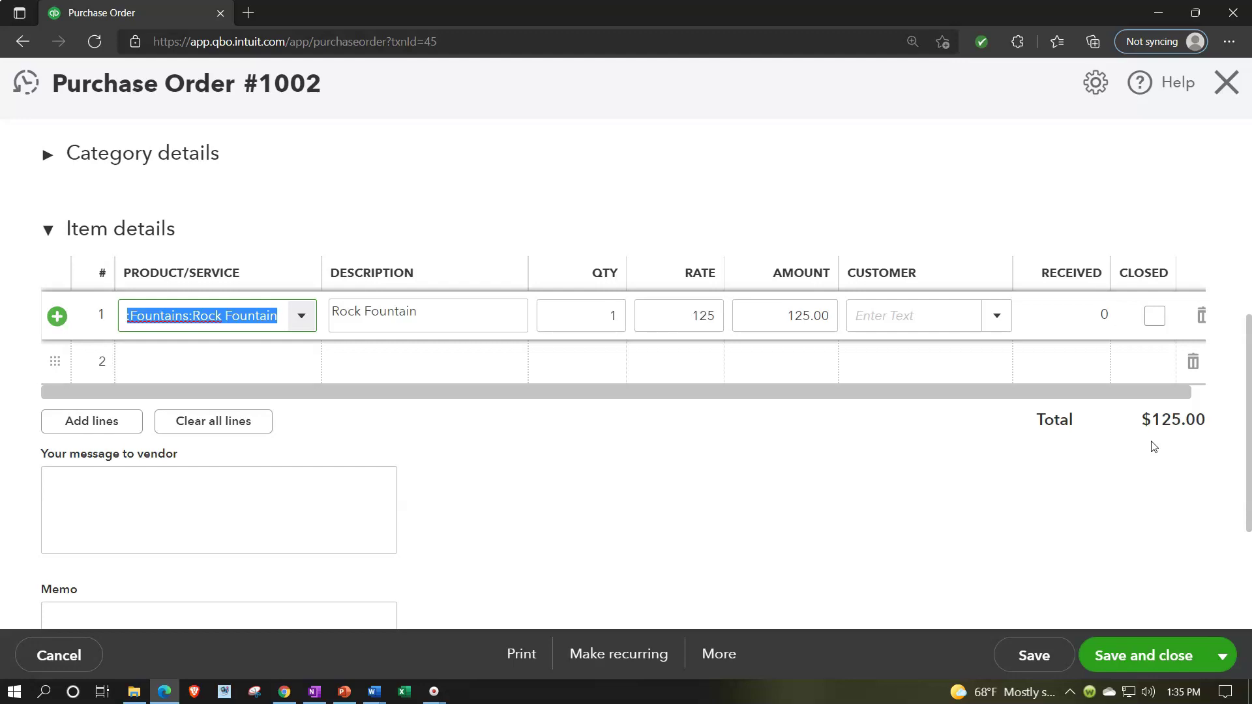
pyautogui.click(1225, 88)
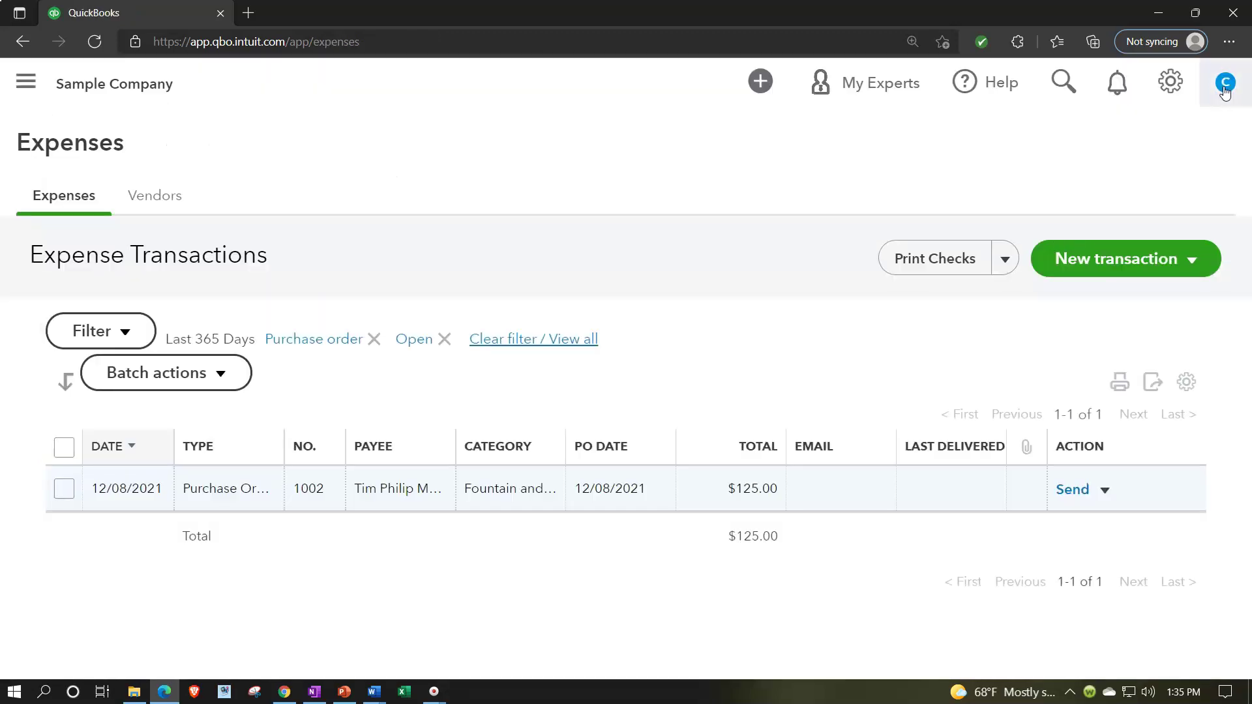
# Change the purchase order filter's status to Closed, keep the last 365 days, and apply it.
pyautogui.click(137, 341)
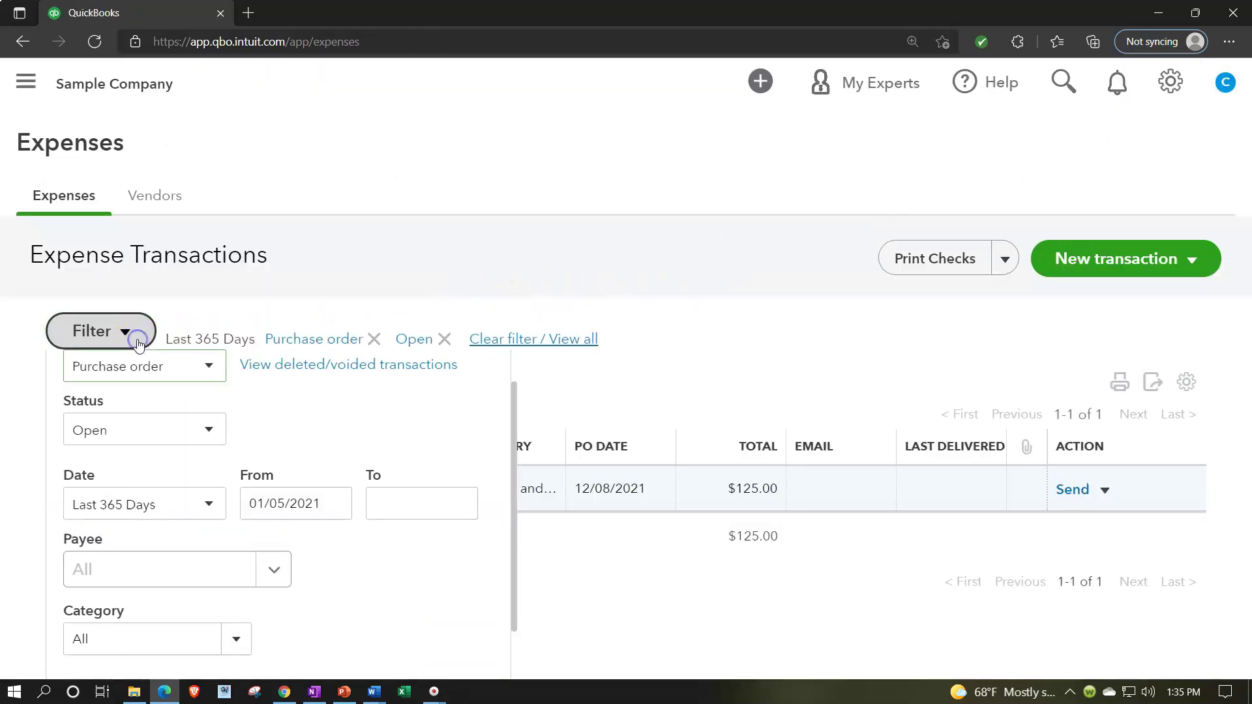
pyautogui.click(187, 430)
pyautogui.click(139, 525)
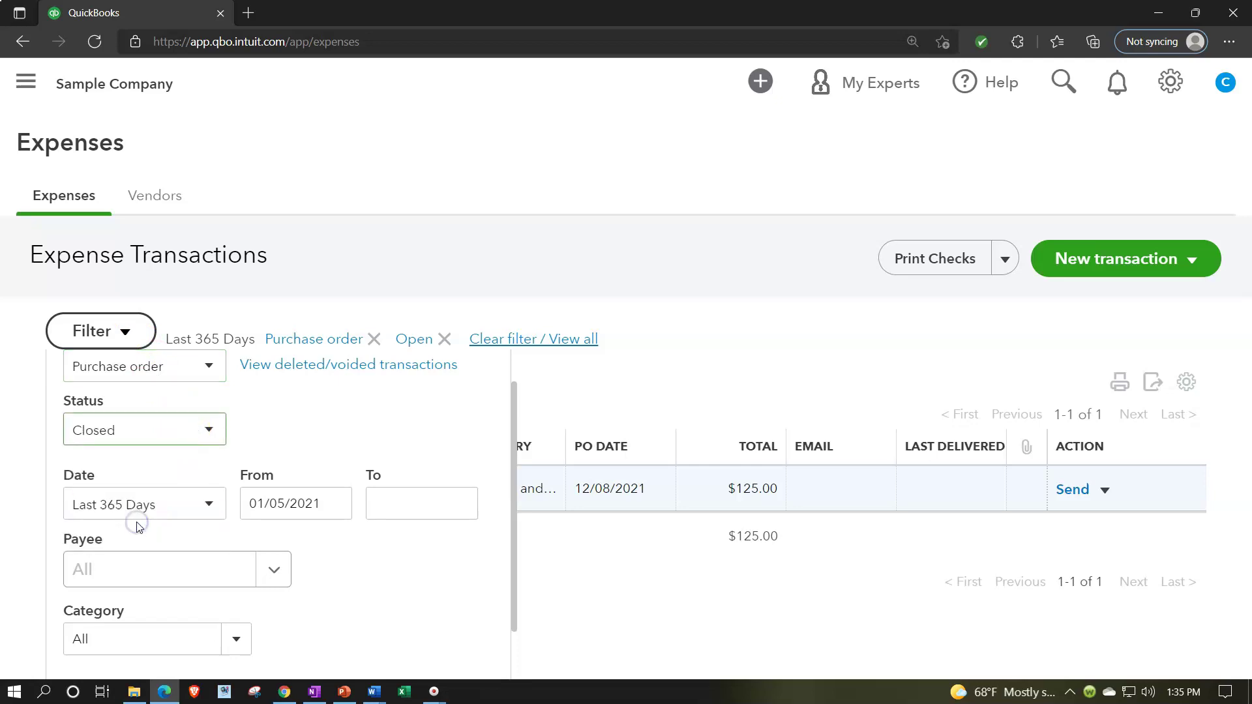
pyautogui.scroll(-1, 137, 527)
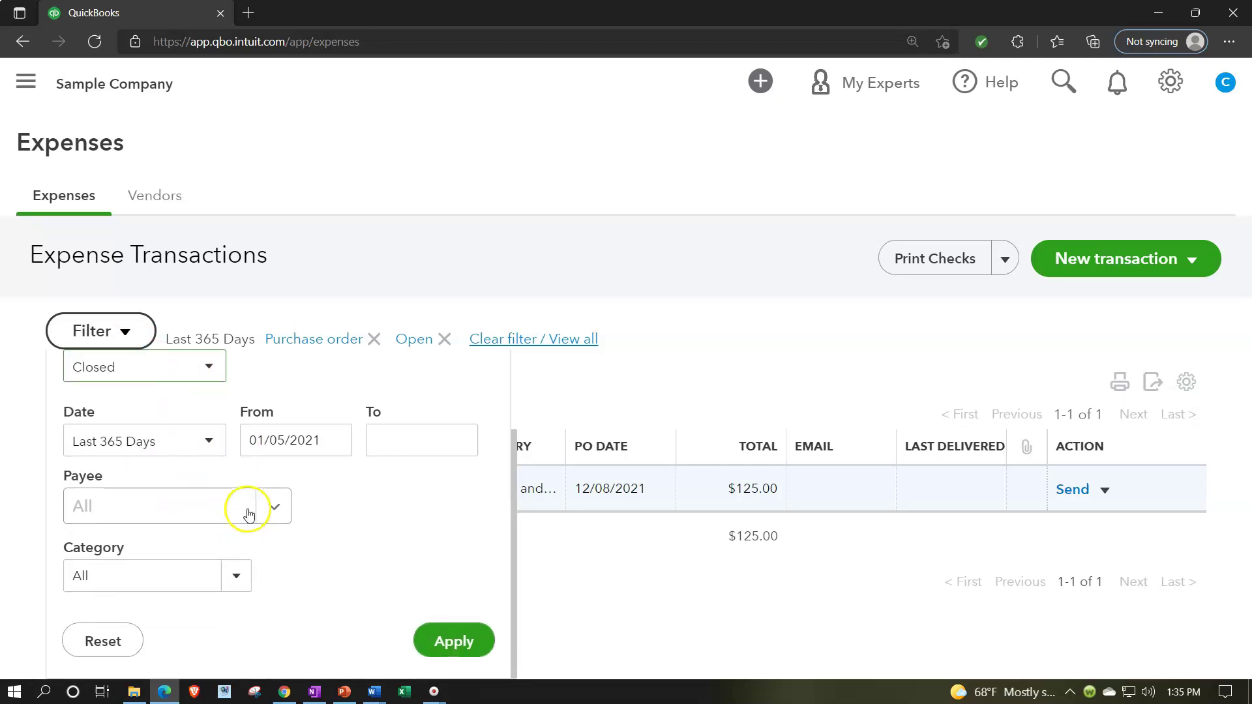
pyautogui.click(452, 637)
# Open the closed Hicks Hardware purchase order dated 12/10/2021 and look over its details.
pyautogui.click(226, 499)
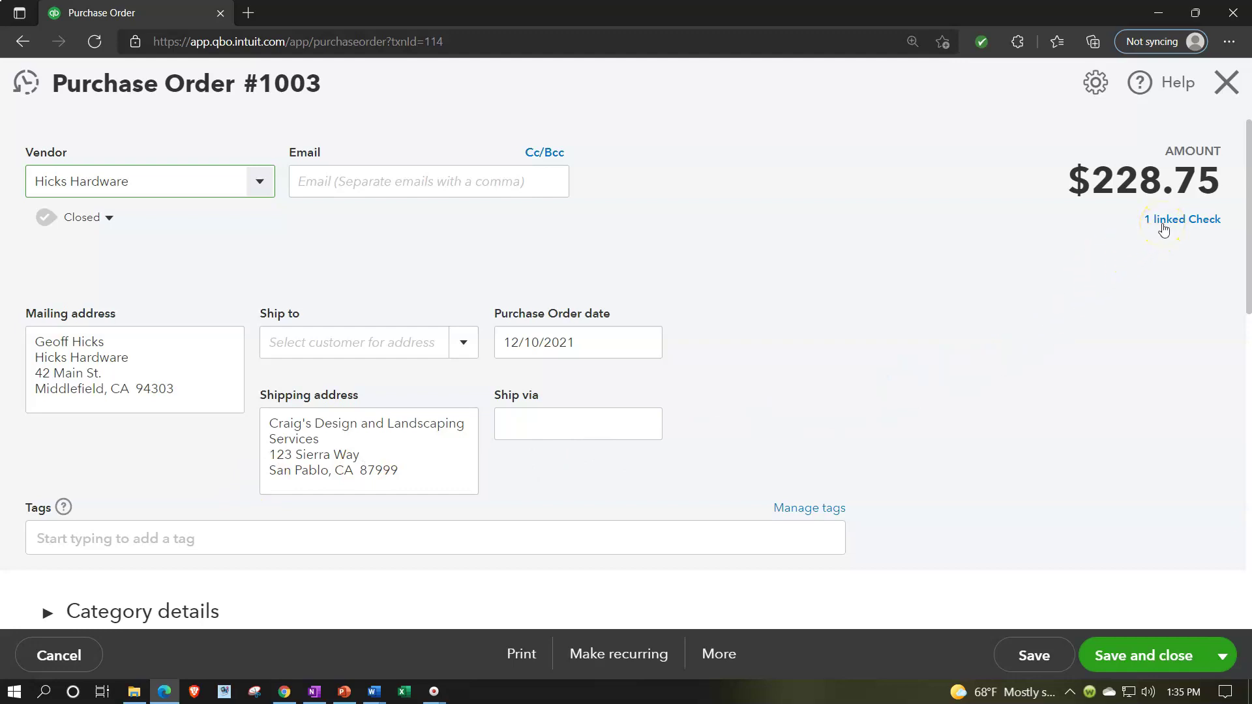
pyautogui.scroll(-3, 1039, 324)
pyautogui.scroll(3, 1039, 324)
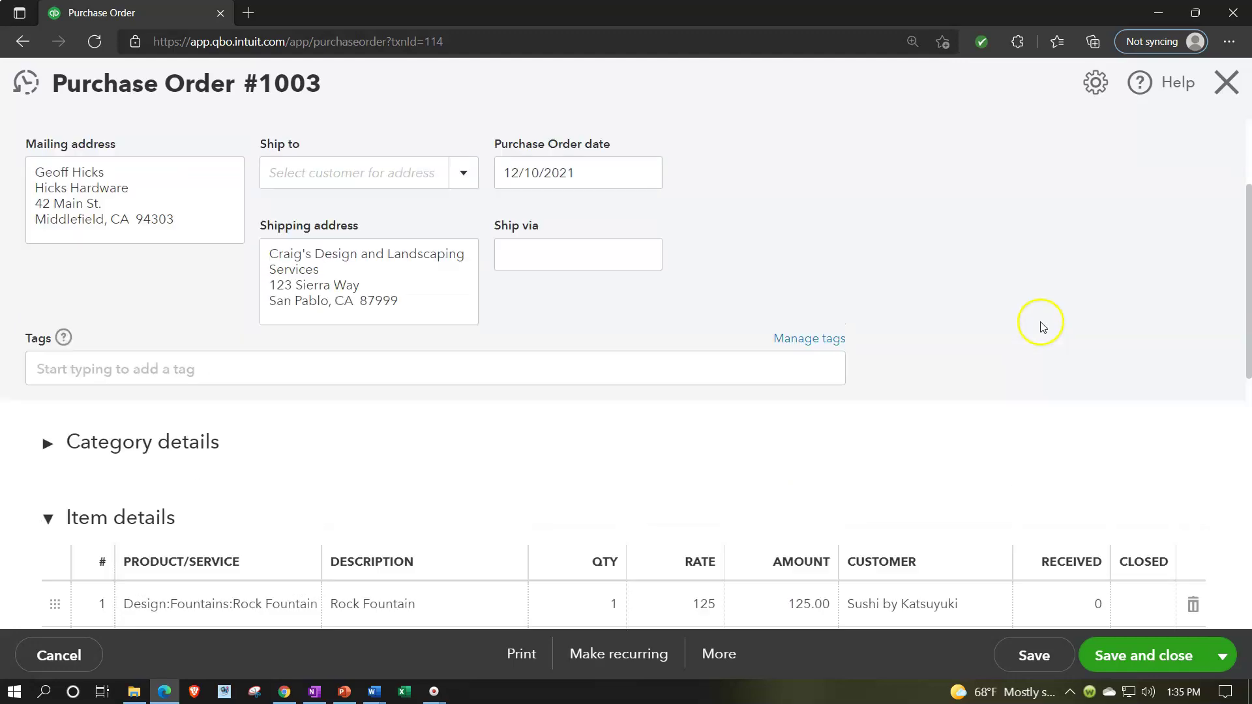
# Open the check linked to the Hicks Hardware purchase order, review its item details, and close it.
pyautogui.click(1164, 219)
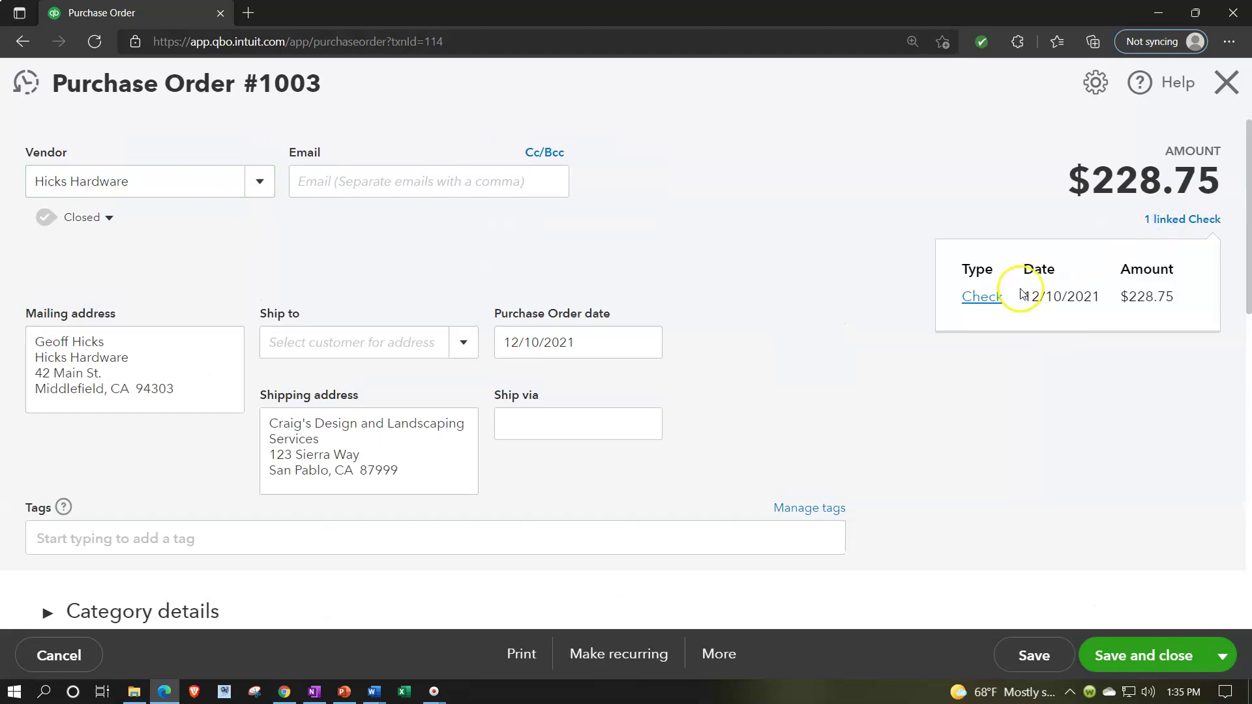
pyautogui.click(986, 298)
pyautogui.click(992, 304)
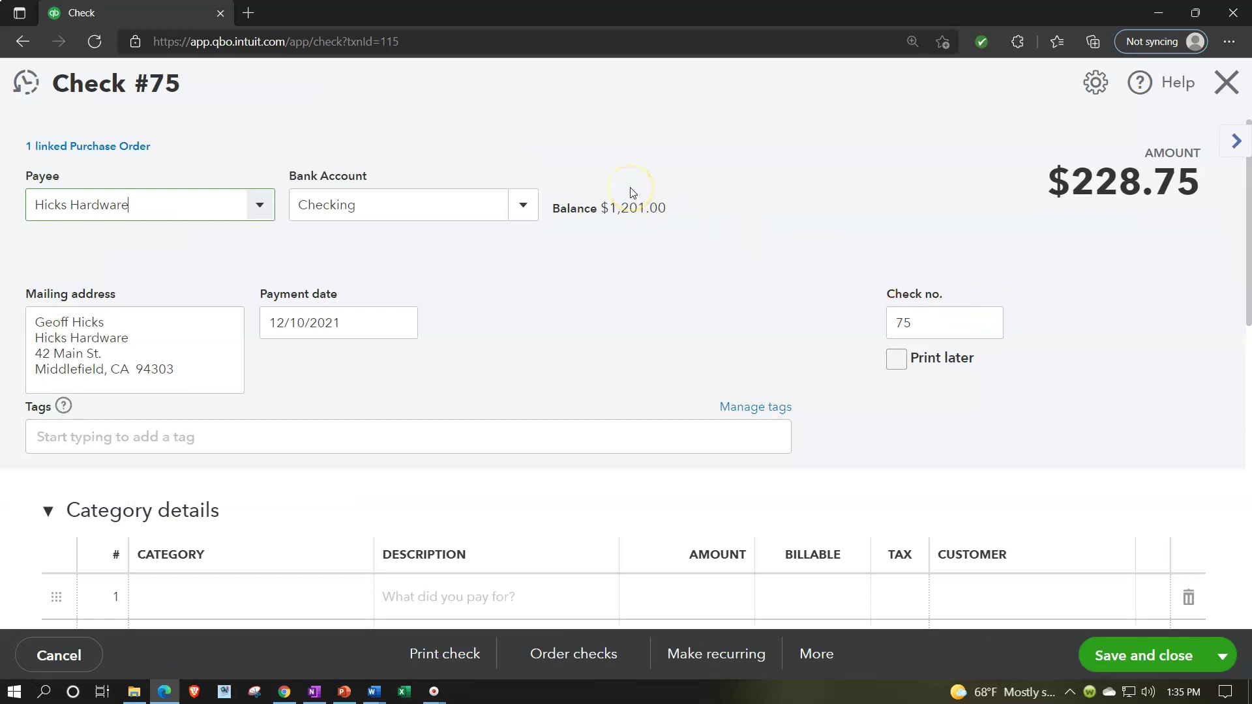
pyautogui.scroll(-6, 629, 192)
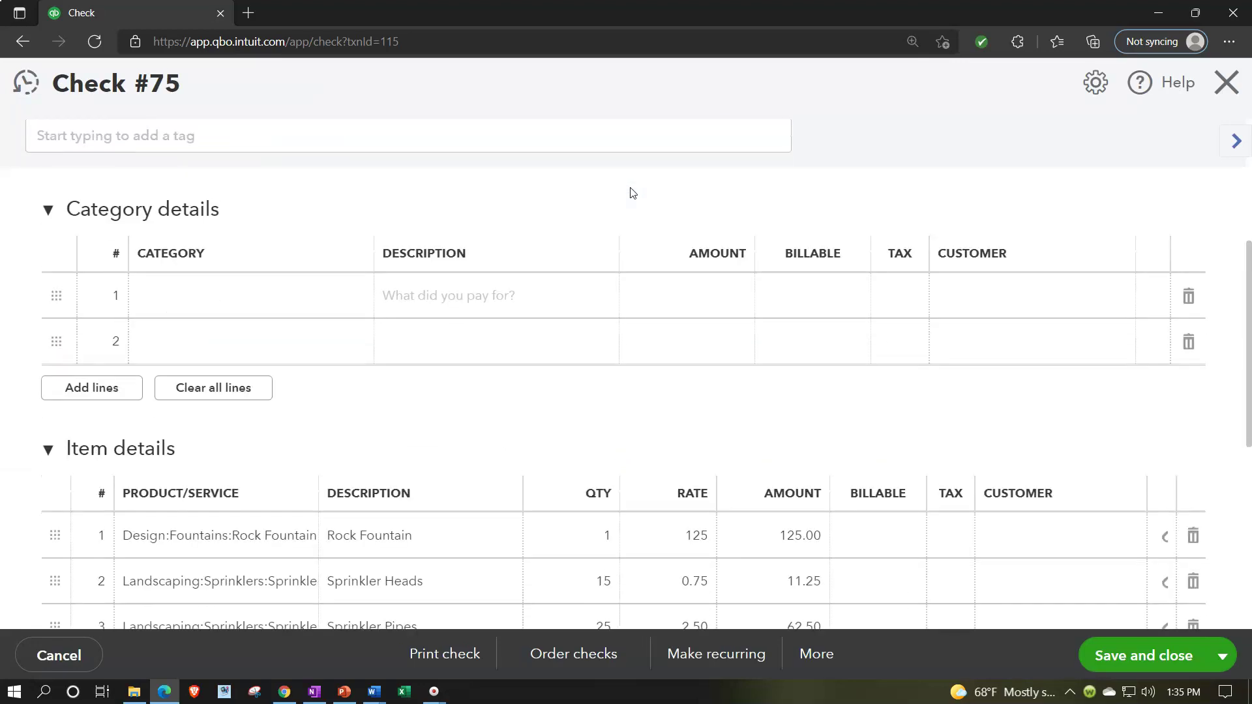
pyautogui.scroll(-2, 511, 394)
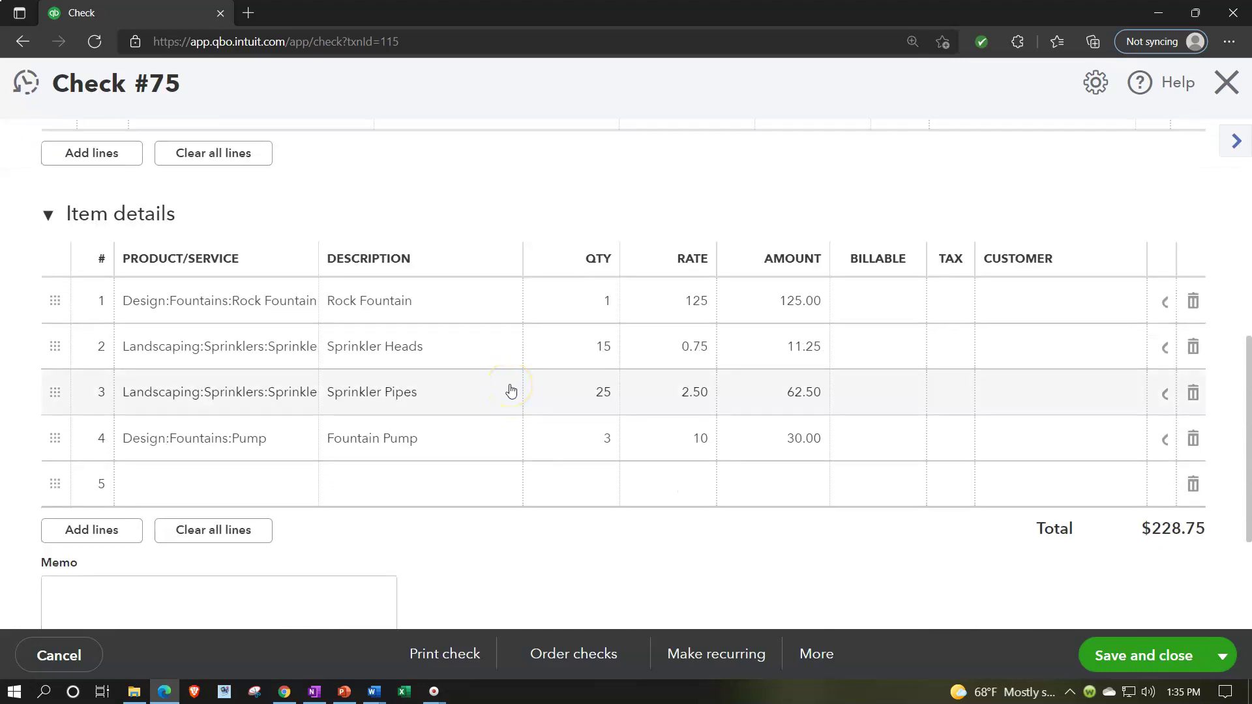
pyautogui.scroll(7, 510, 390)
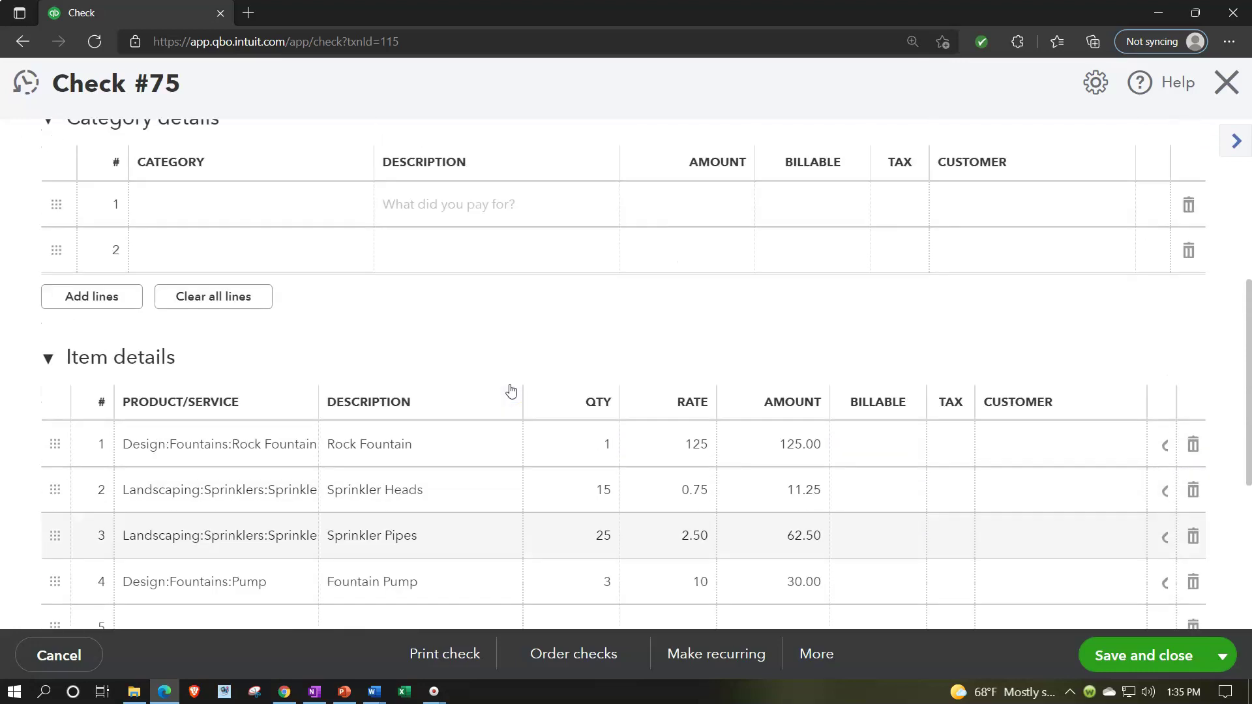
pyautogui.scroll(1, 511, 390)
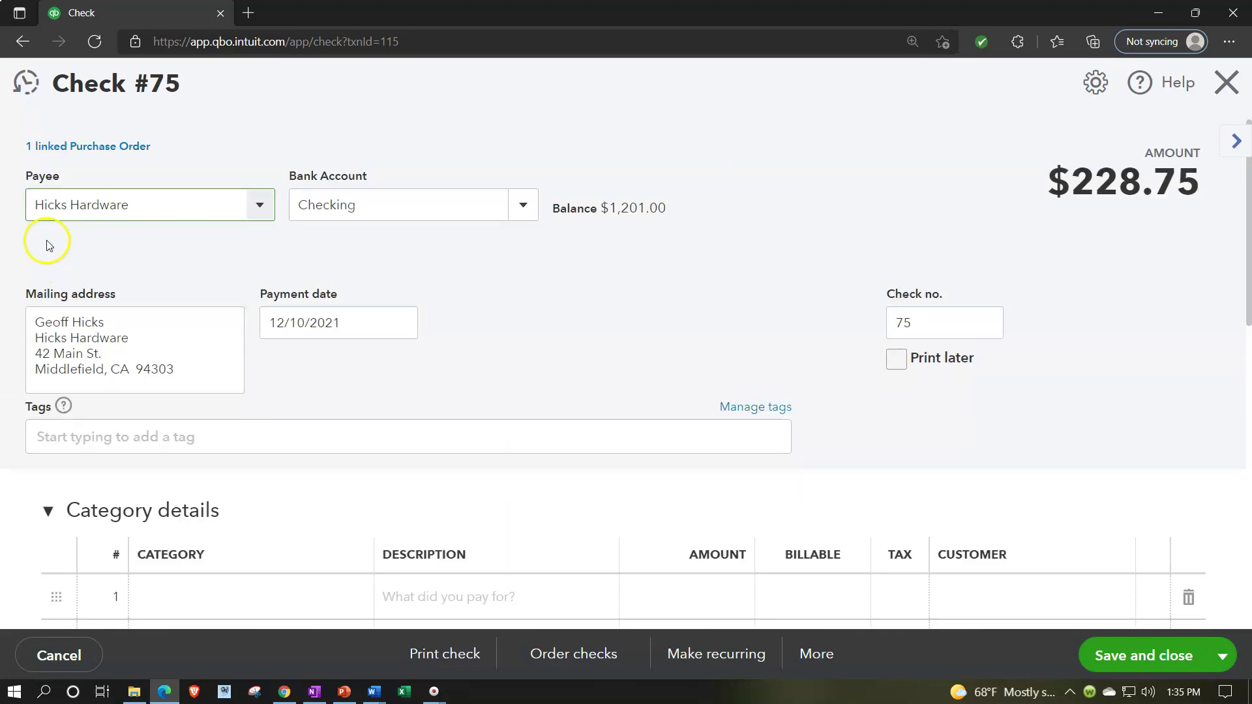
pyautogui.click(1226, 82)
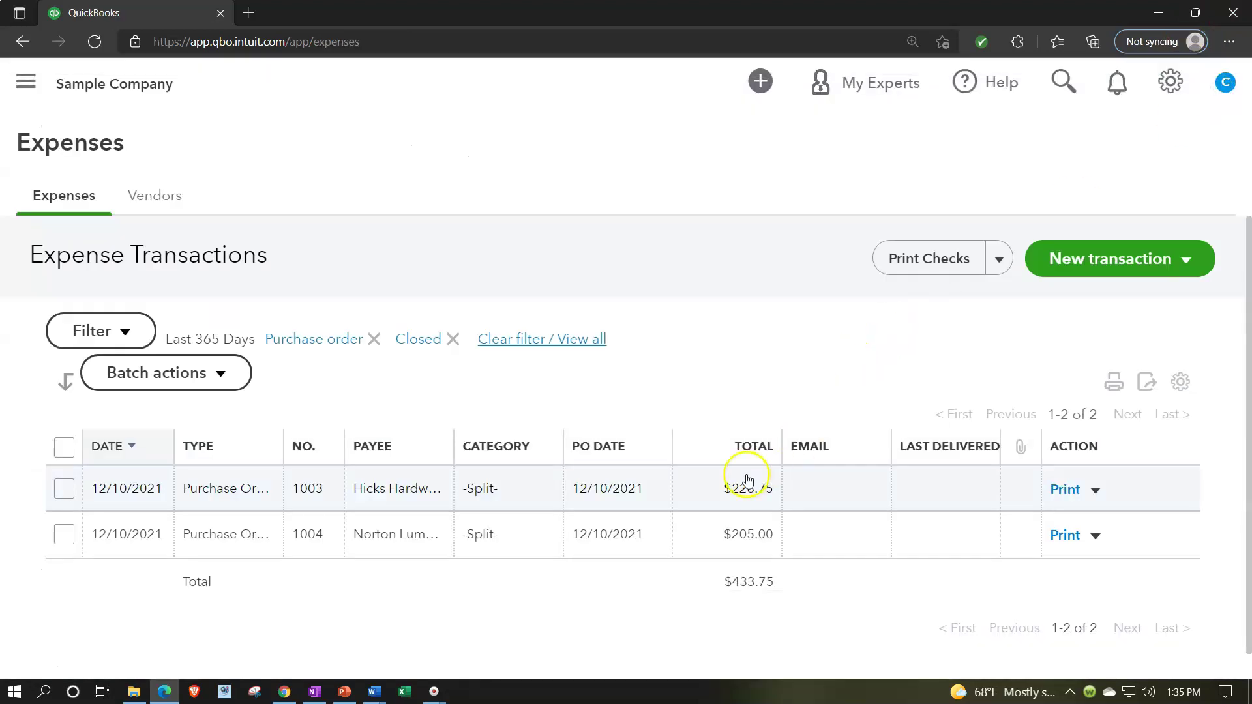
# Reopen the Hicks Hardware purchase order and review its item lines and assigned customers.
pyautogui.click(207, 500)
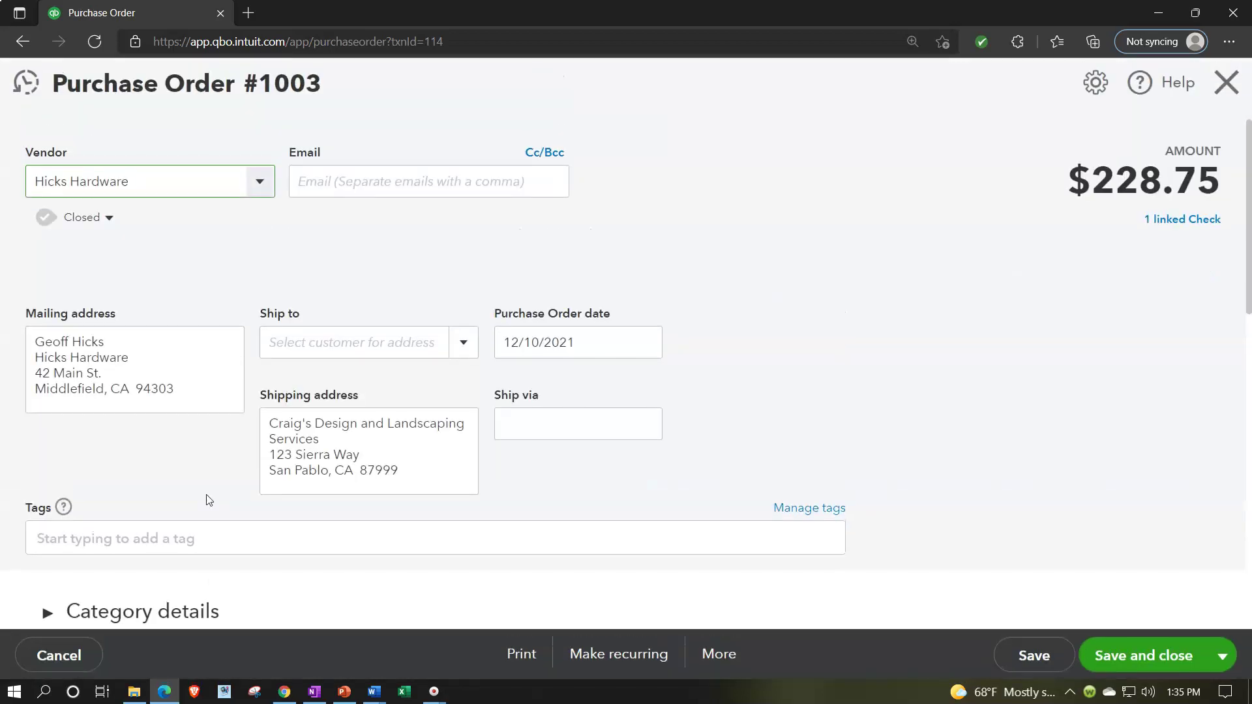
pyautogui.scroll(-7, 225, 475)
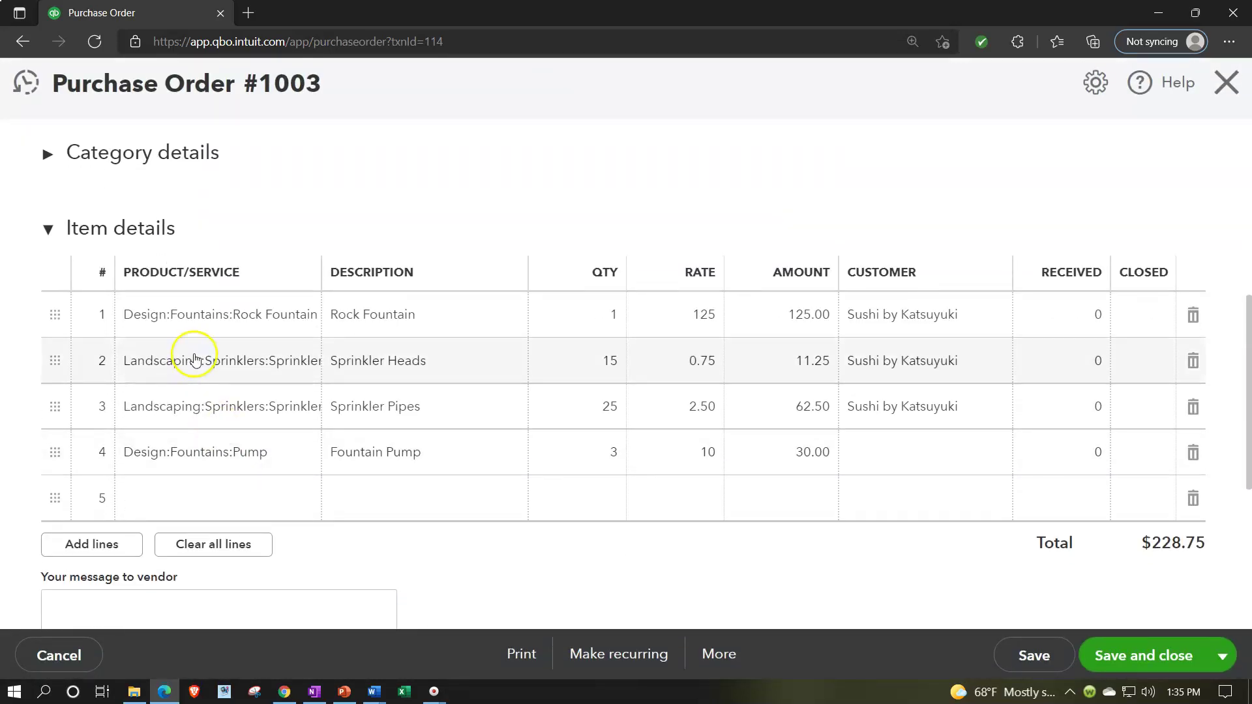
pyautogui.scroll(7, 194, 465)
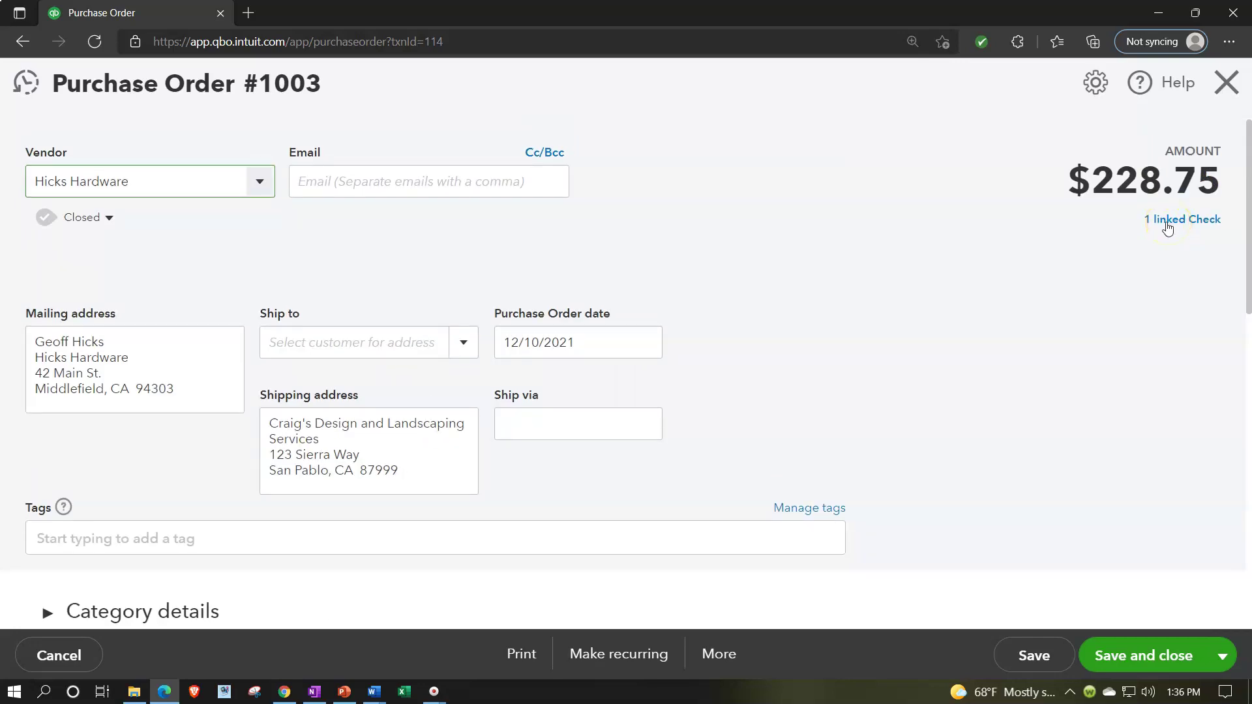
# Return to the purchase order's linked check, compare its item lines and total with the order, and close it.
pyautogui.click(1167, 227)
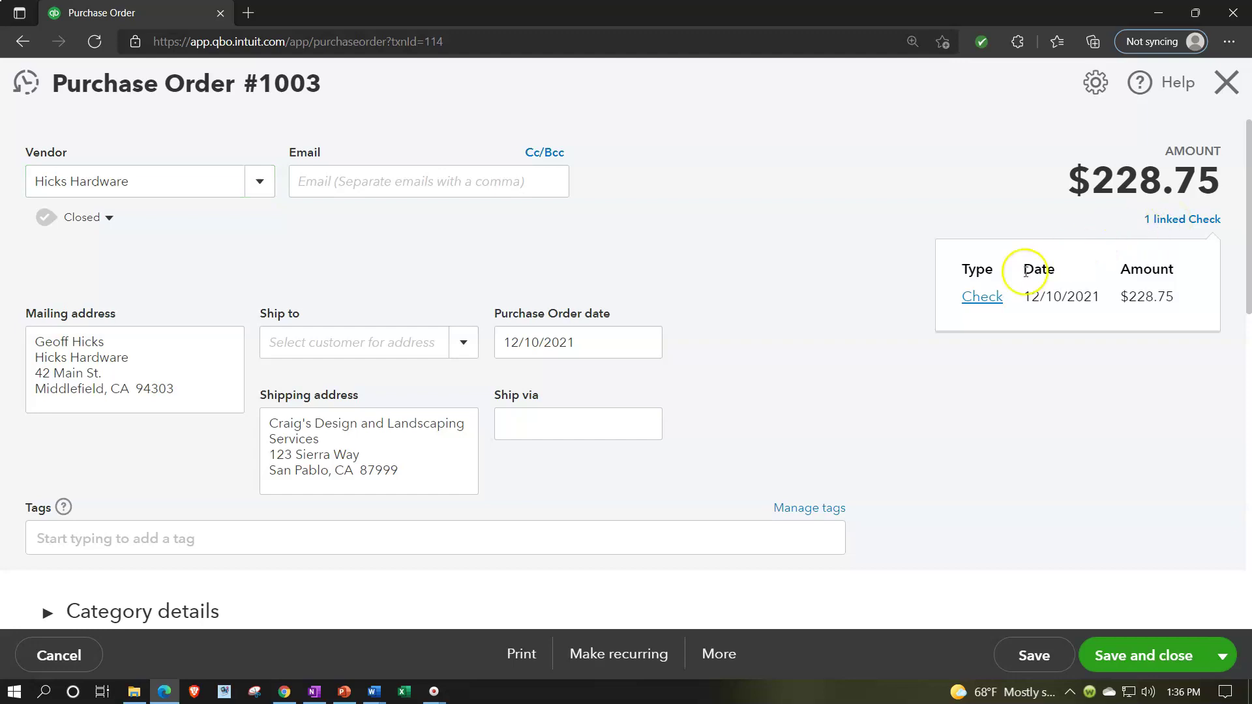
pyautogui.click(982, 297)
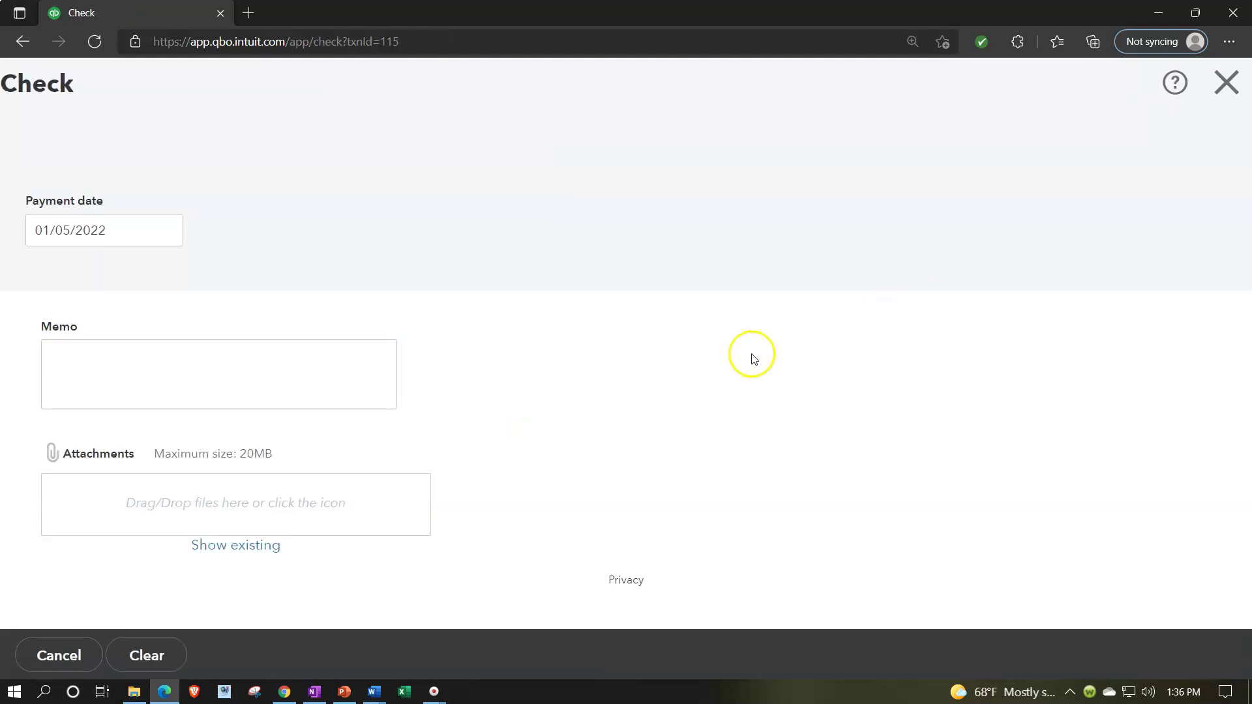
pyautogui.scroll(-8, 749, 356)
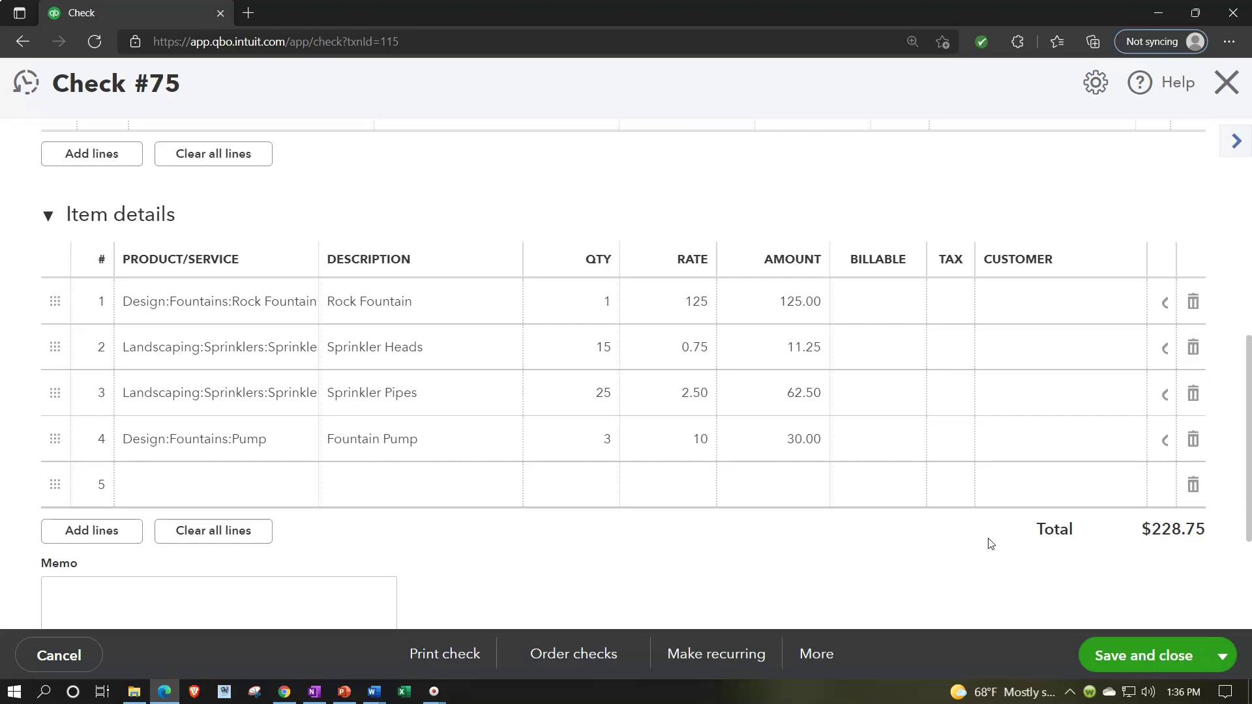
pyautogui.scroll(10, 989, 543)
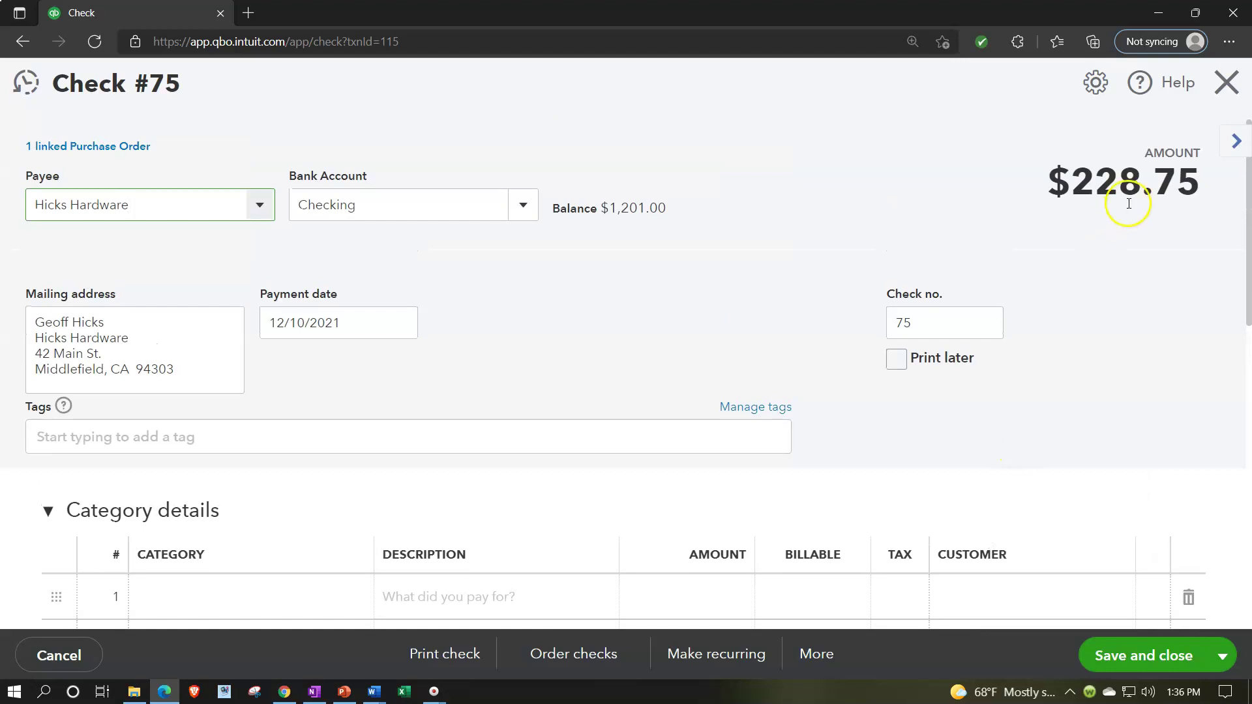
pyautogui.click(1229, 79)
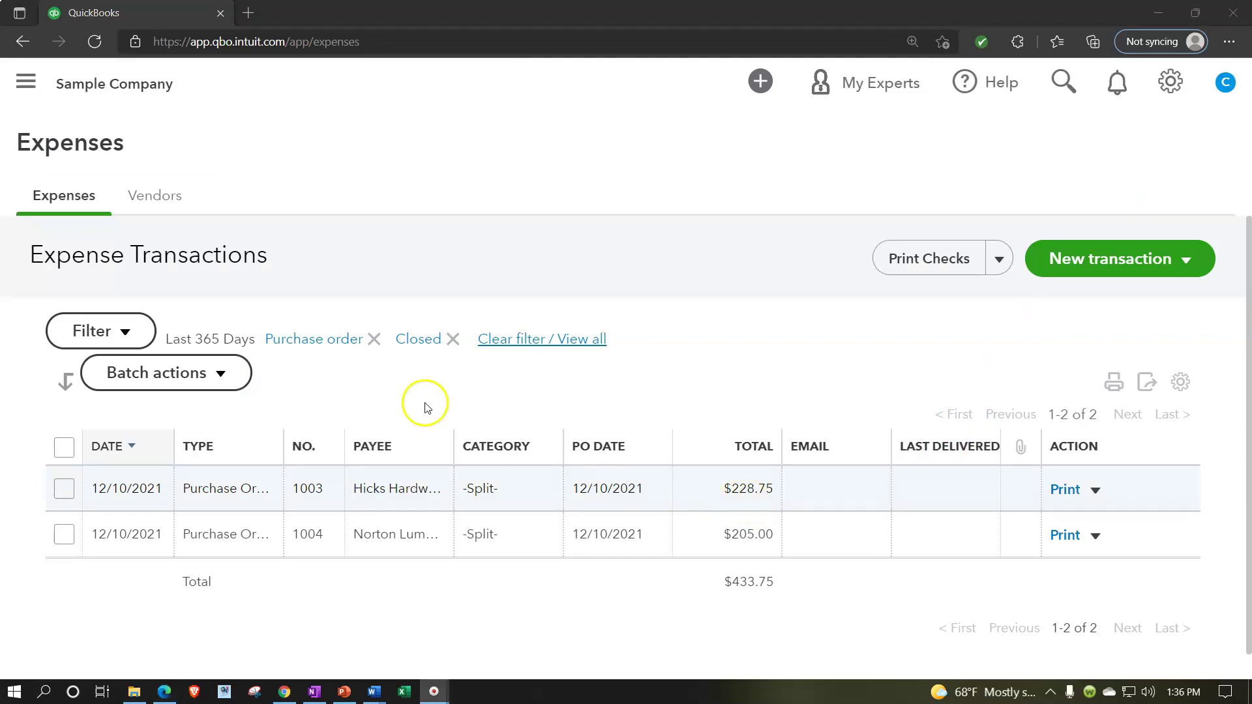
# Switch to the Vendors list and look over its summary bar and vendor entries.
pyautogui.click(154, 198)
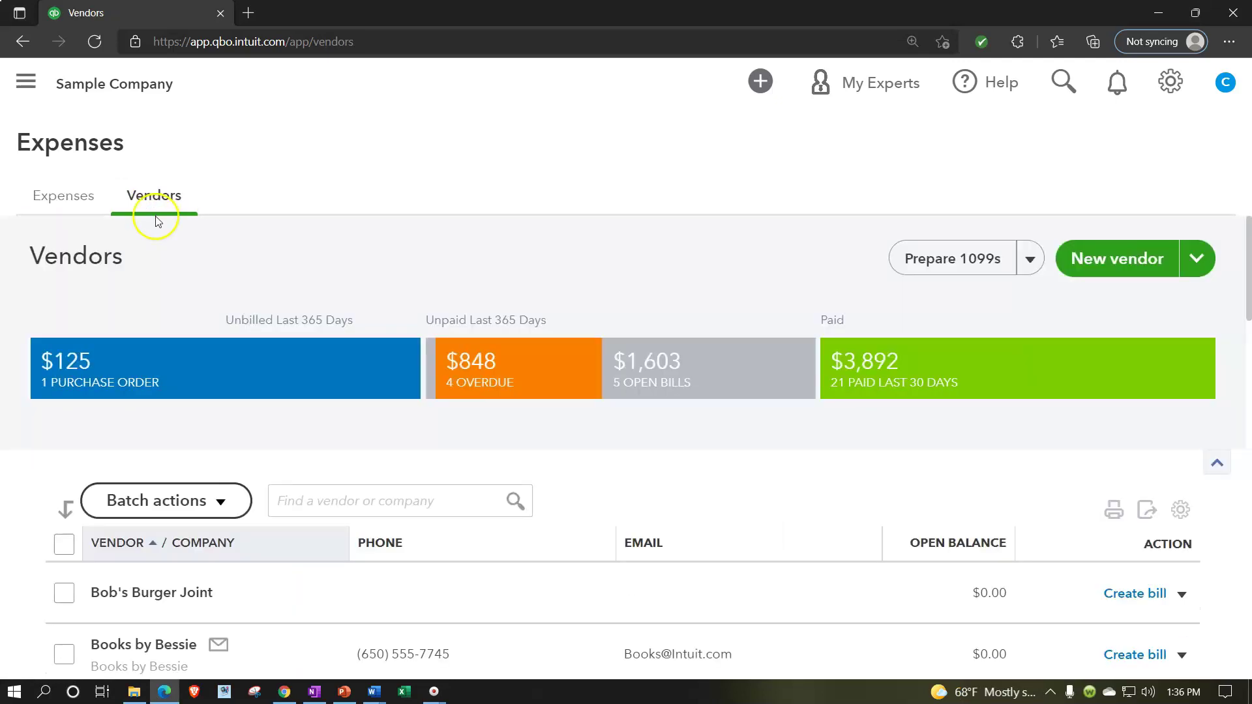
pyautogui.click(160, 282)
pyautogui.scroll(-1, 161, 282)
pyautogui.scroll(-2, 195, 404)
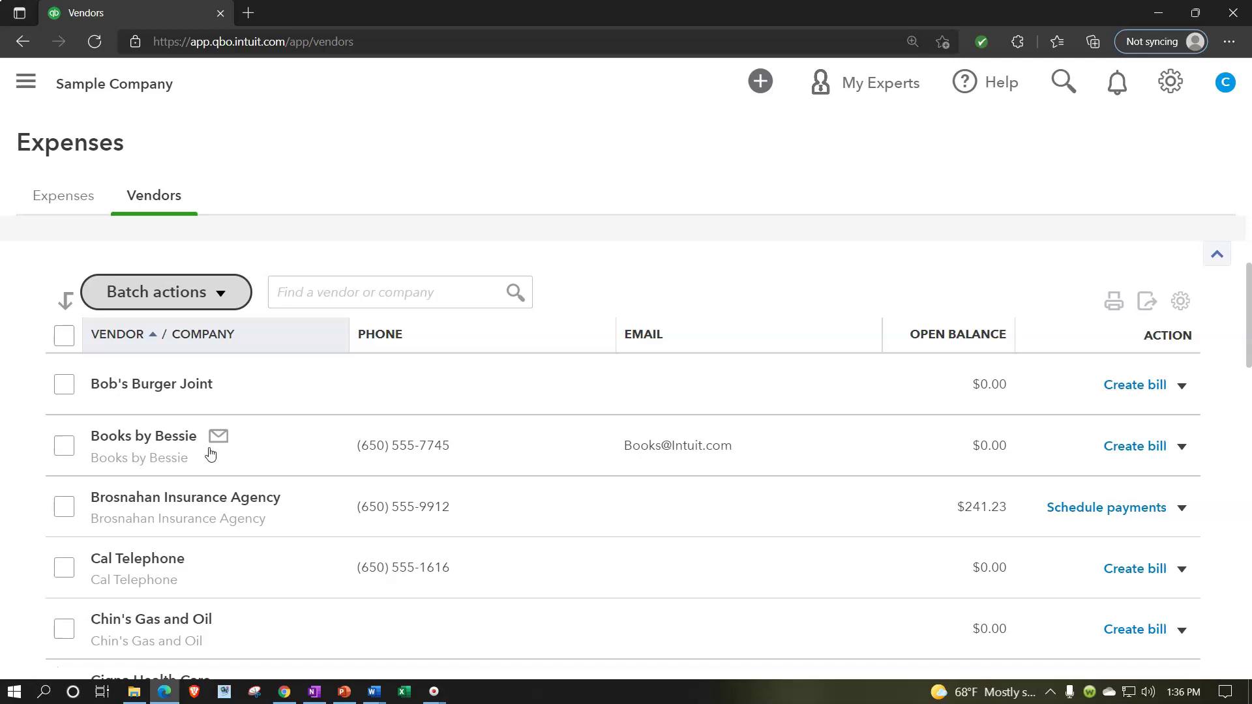
pyautogui.scroll(3, 210, 453)
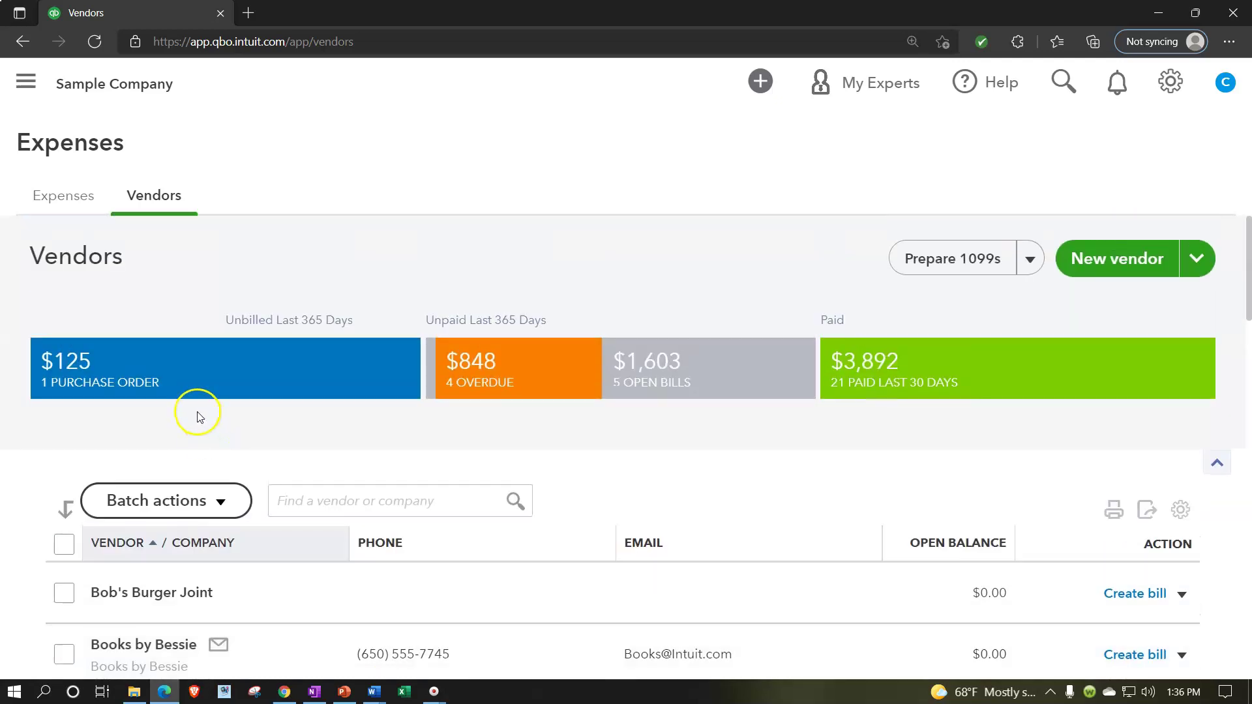
# Filter the vendor list to vendors with open, unbilled purchase orders.
pyautogui.click(75, 386)
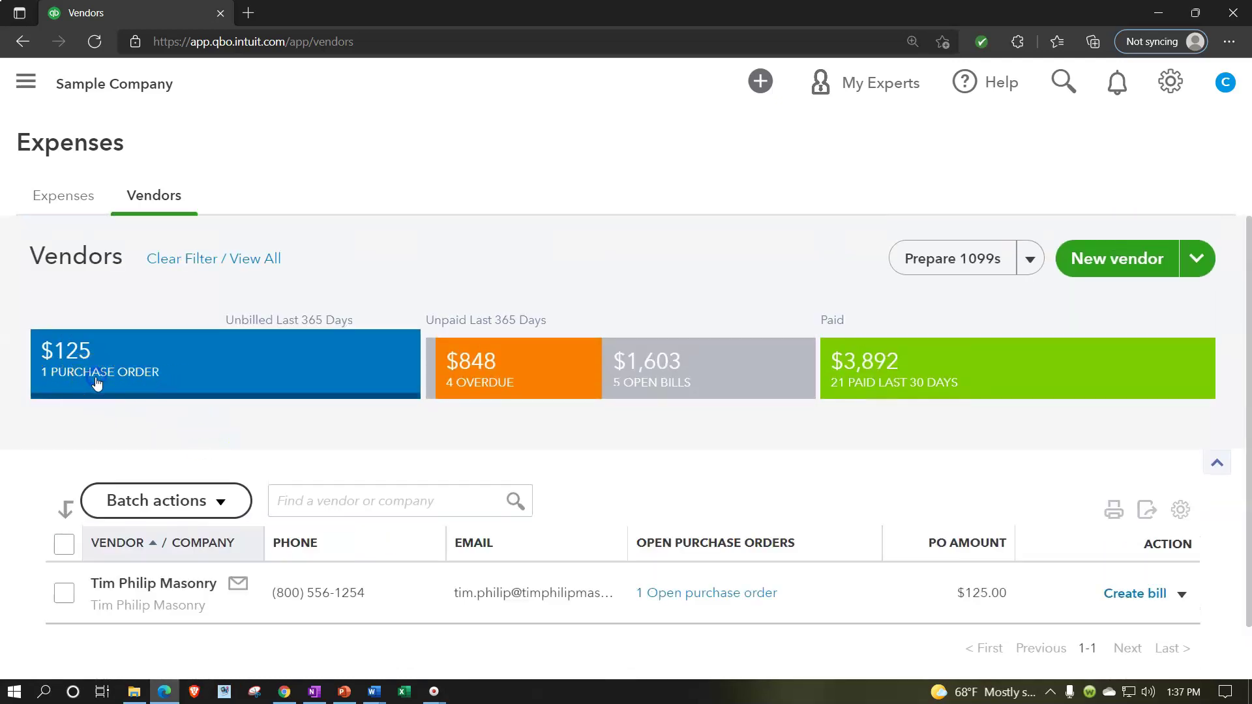
pyautogui.scroll(-1, 96, 384)
pyautogui.click(159, 310)
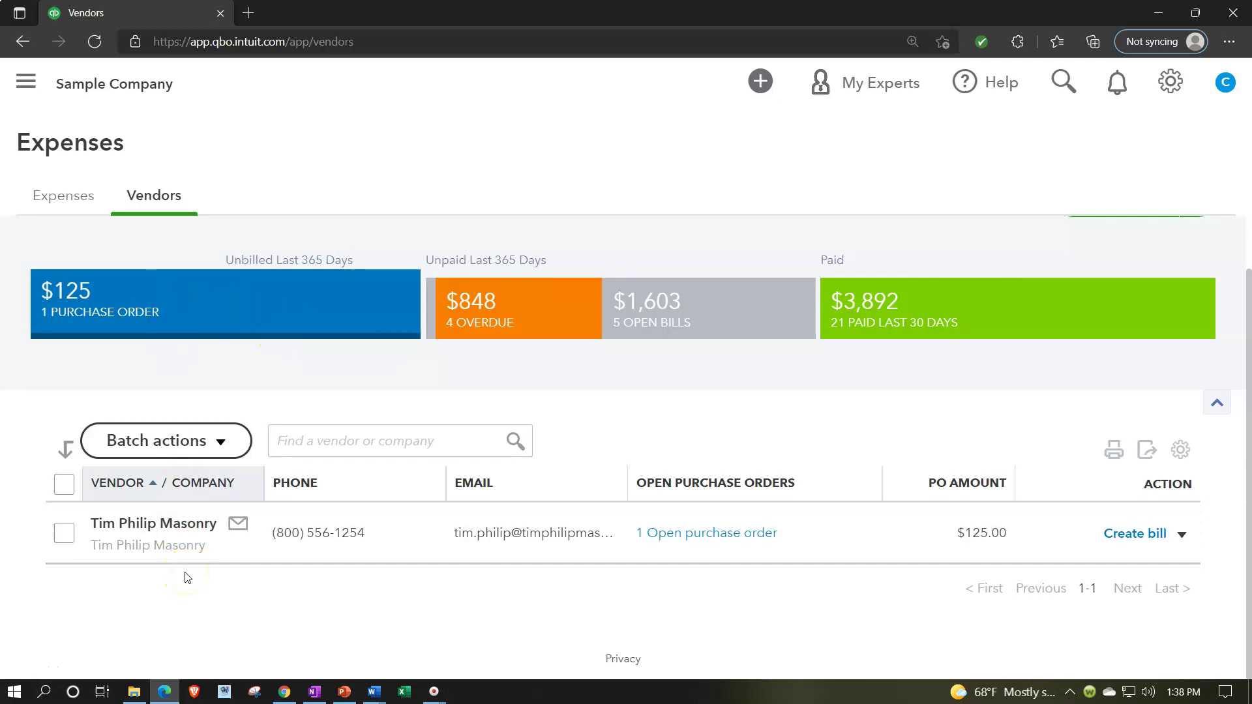
# Open the Tim Philip Masonry vendor record and show the actions available for its 12/08/2021 purchase order.
pyautogui.click(167, 524)
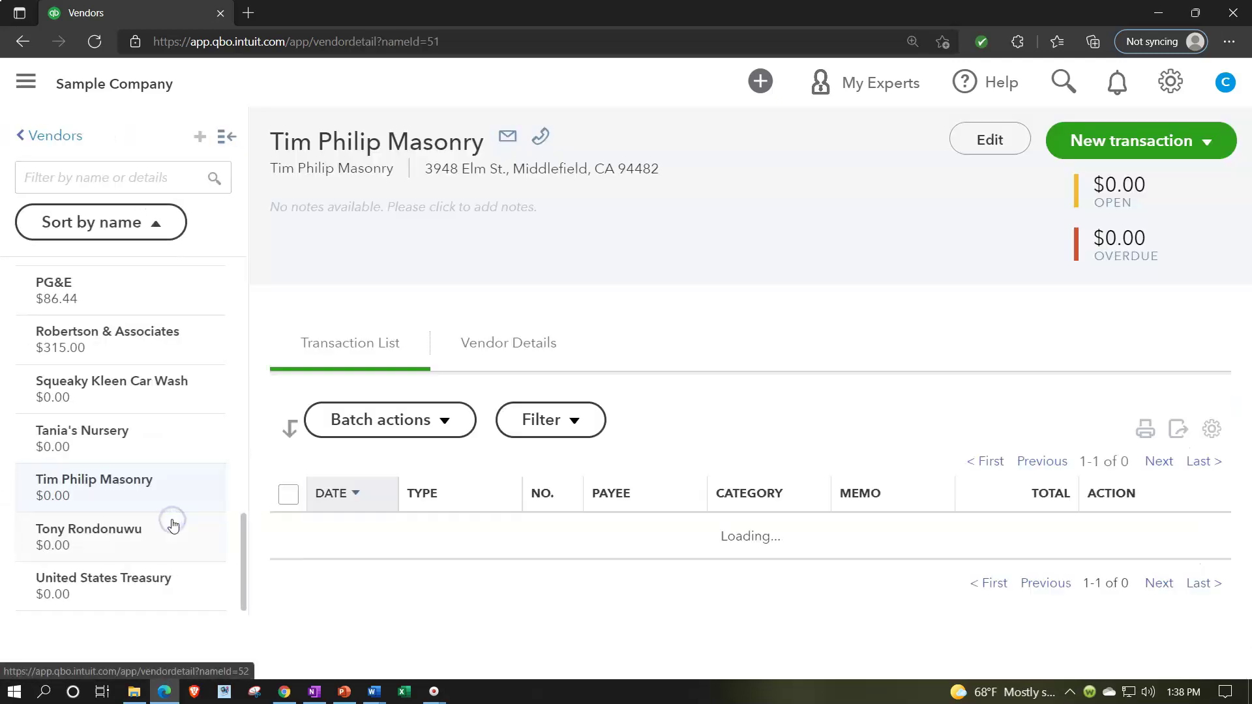
pyautogui.scroll(-1, 556, 437)
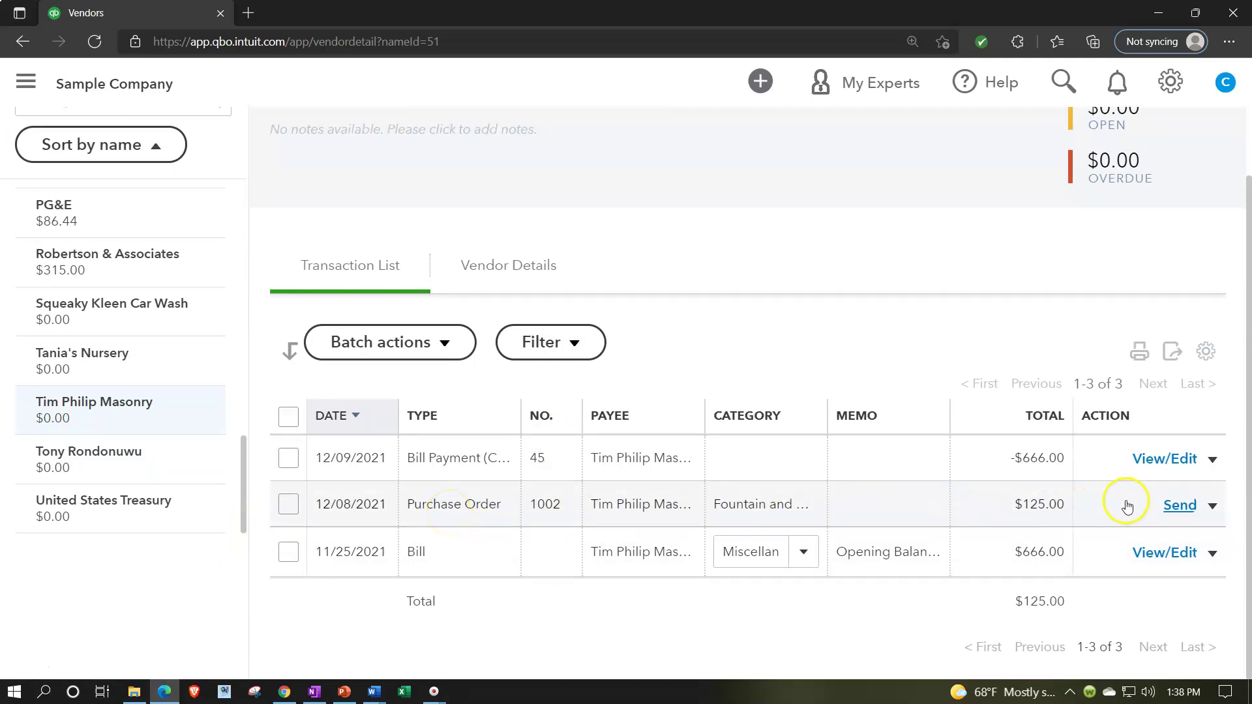
pyautogui.click(1212, 507)
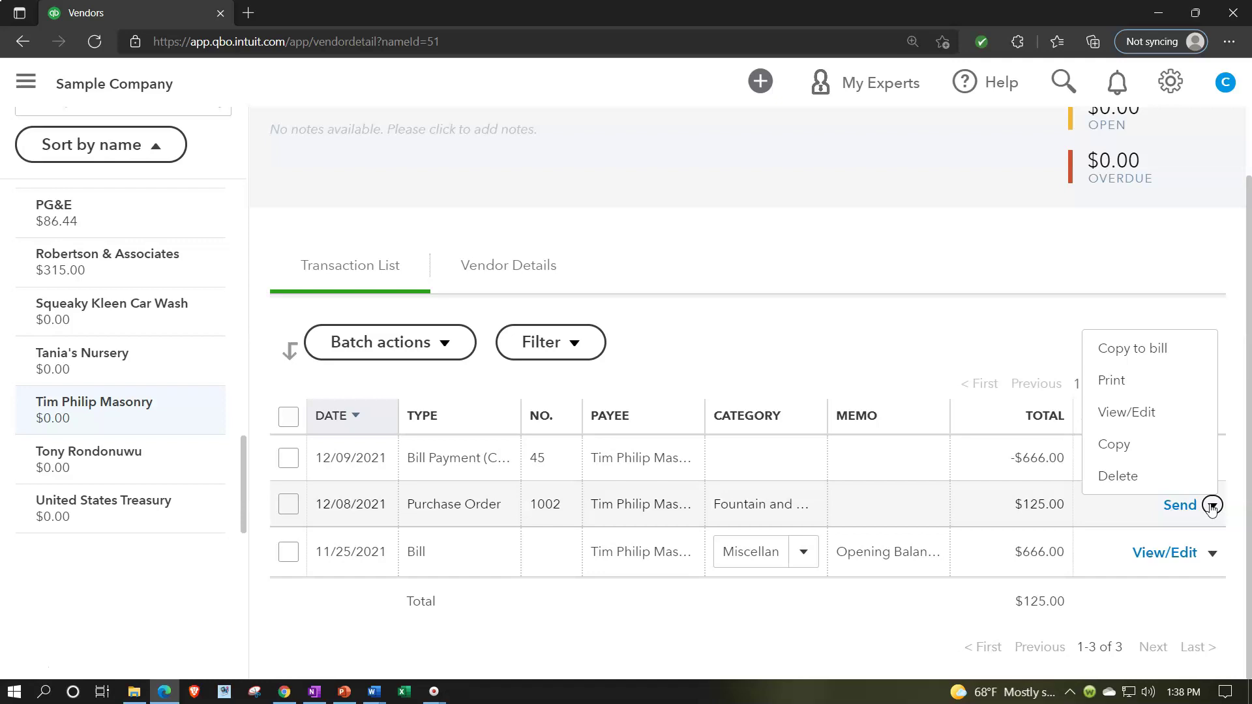
# Open Tim Philip Masonry's 12/08/2021 purchase order, show its status options, and close it without changing anything.
pyautogui.click(675, 624)
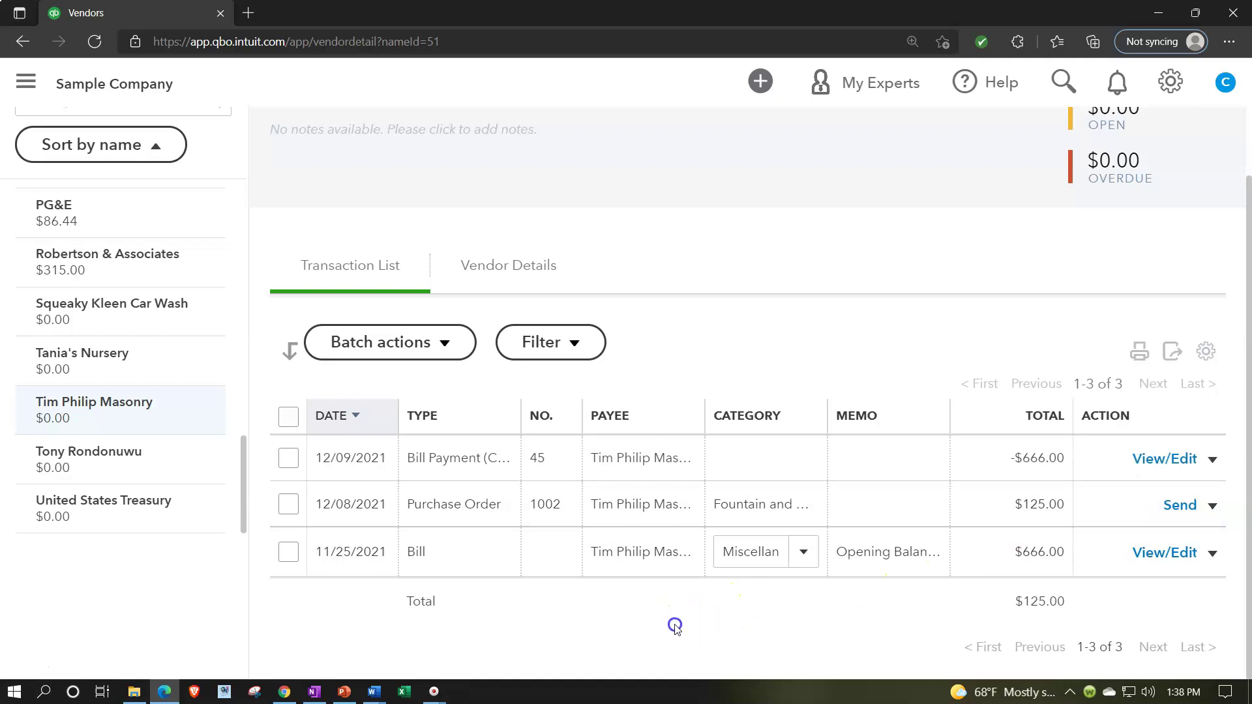
pyautogui.click(450, 506)
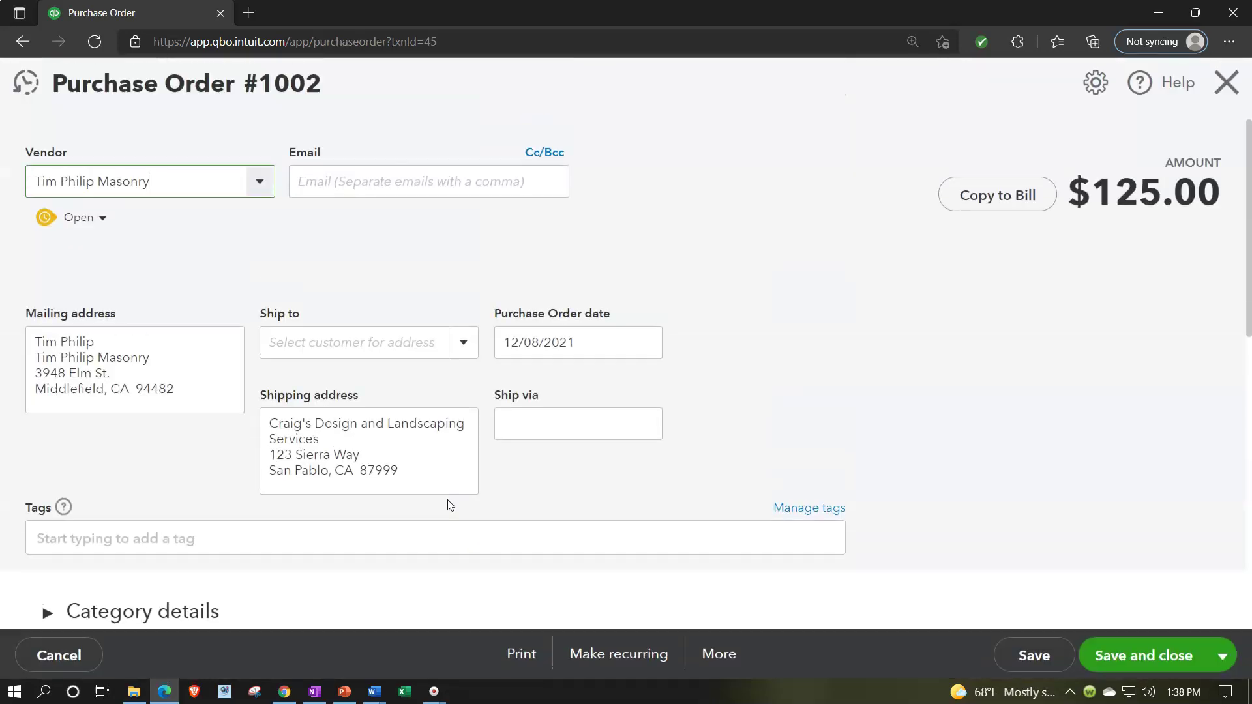
pyautogui.click(95, 223)
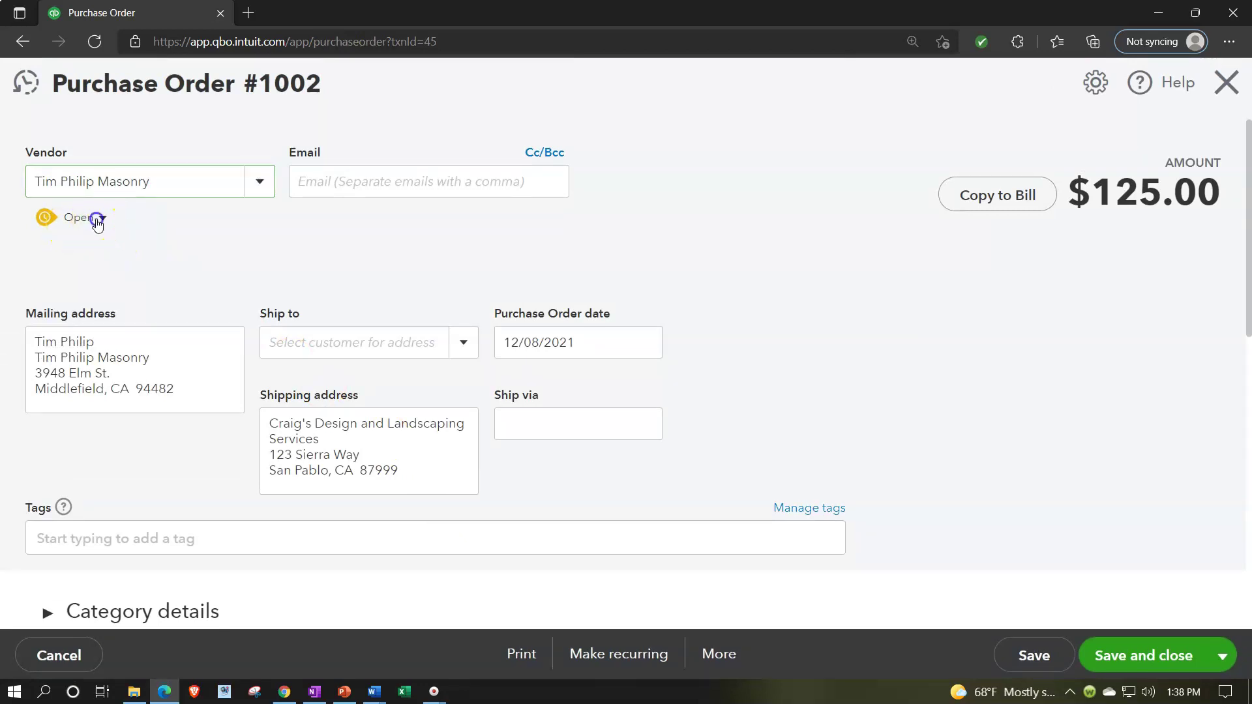
pyautogui.click(212, 229)
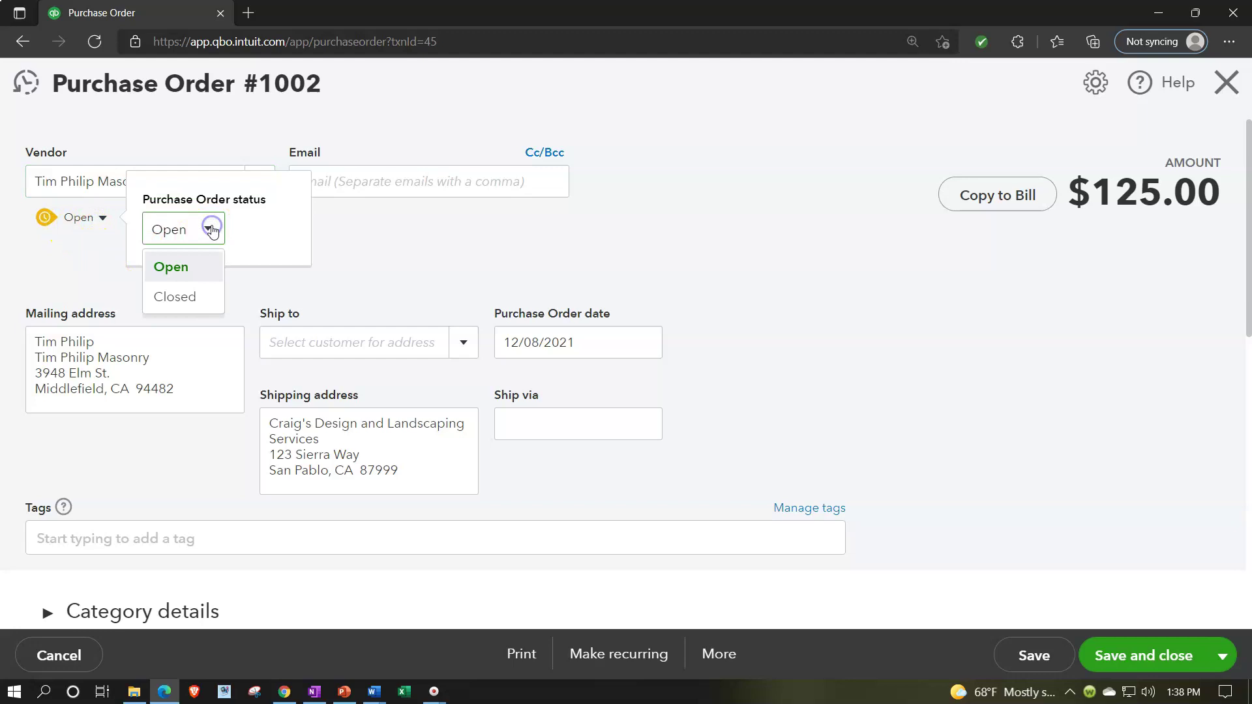
pyautogui.click(349, 252)
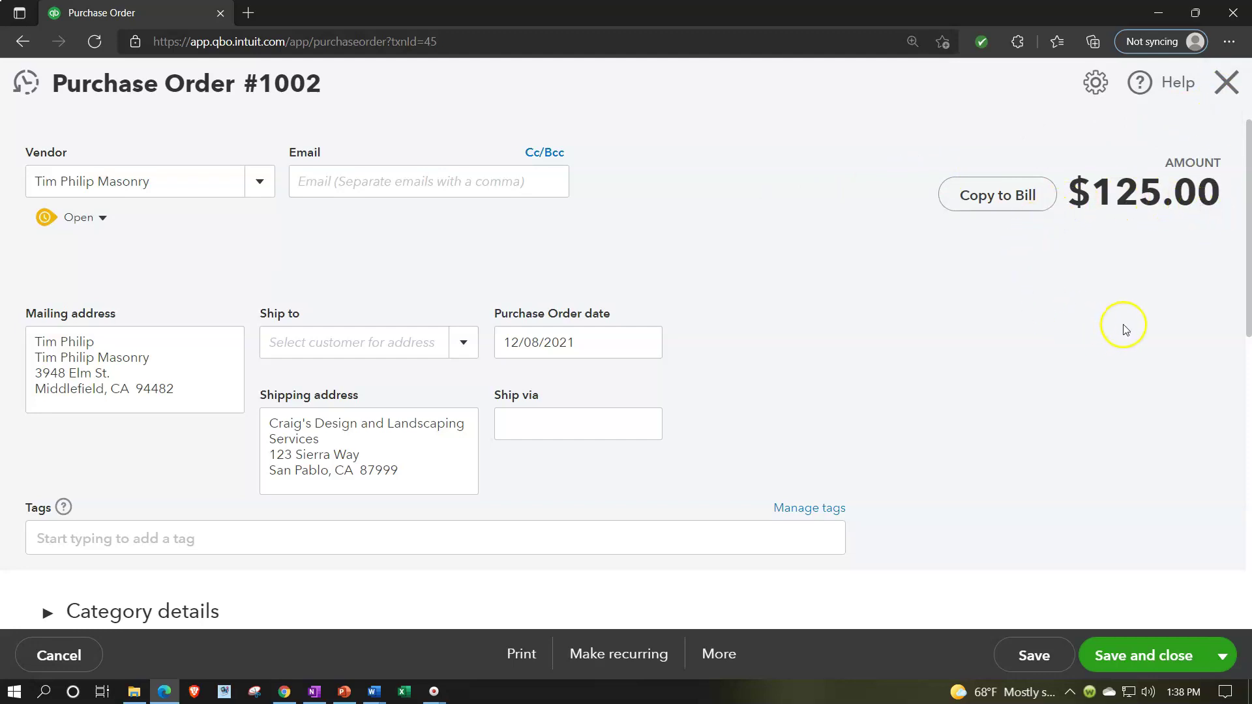
pyautogui.click(1229, 83)
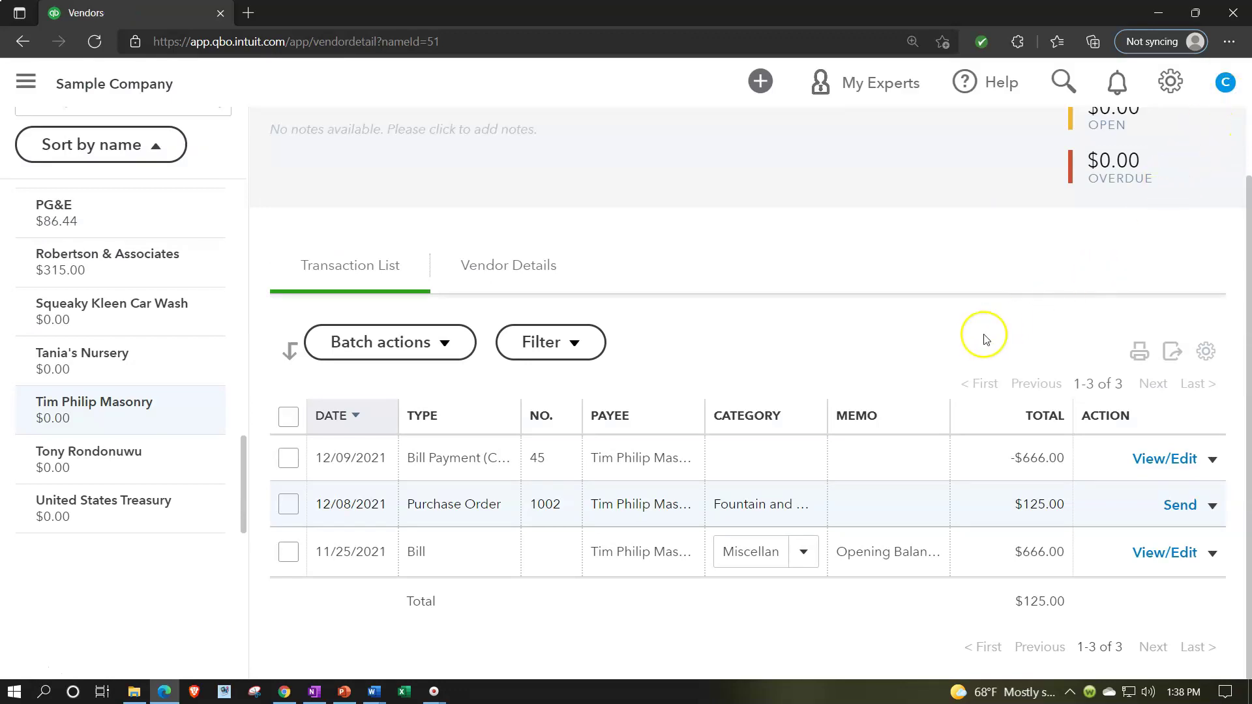
# Leave the Tim Philip Masonry record and return to the filtered Vendors list.
pyautogui.scroll(2, 552, 484)
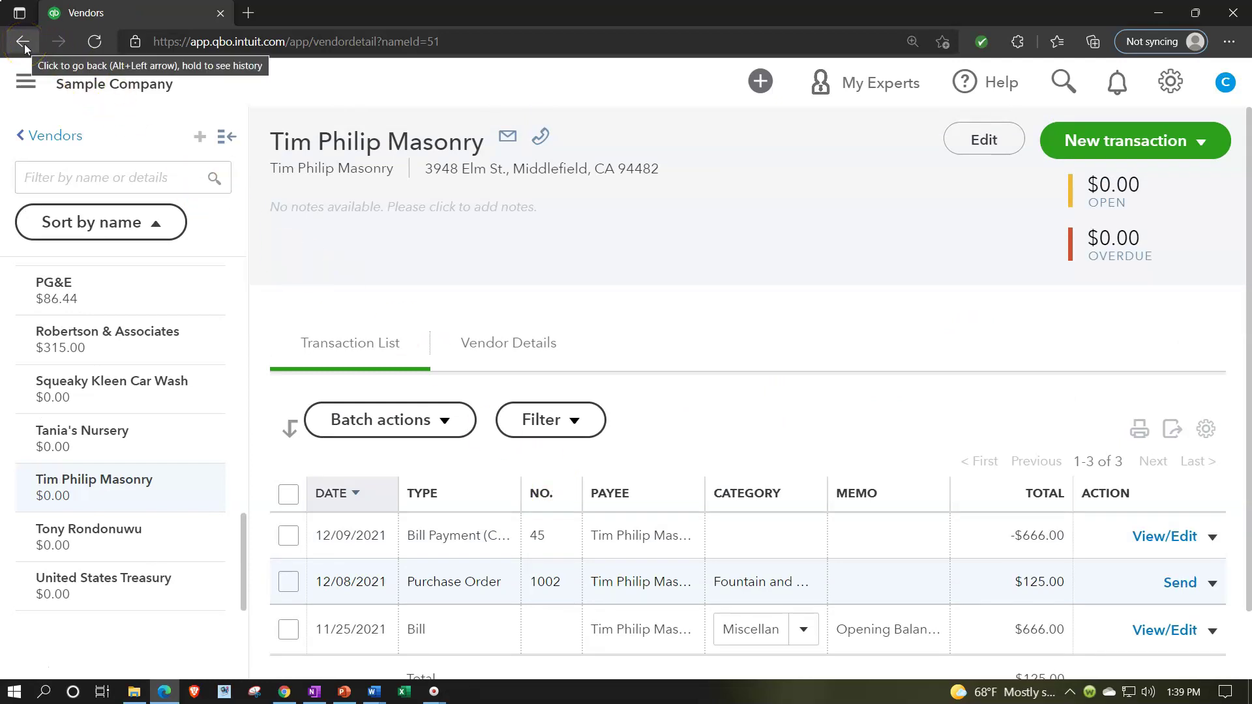
pyautogui.click(229, 139)
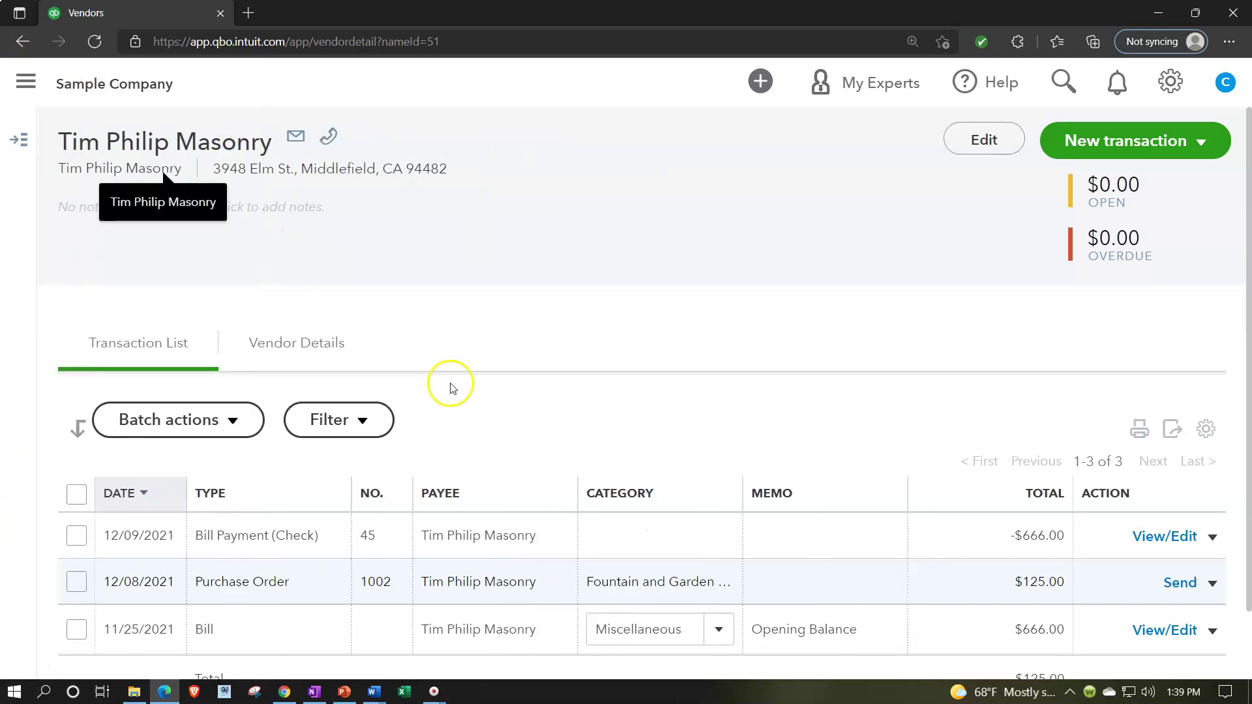
pyautogui.click(20, 141)
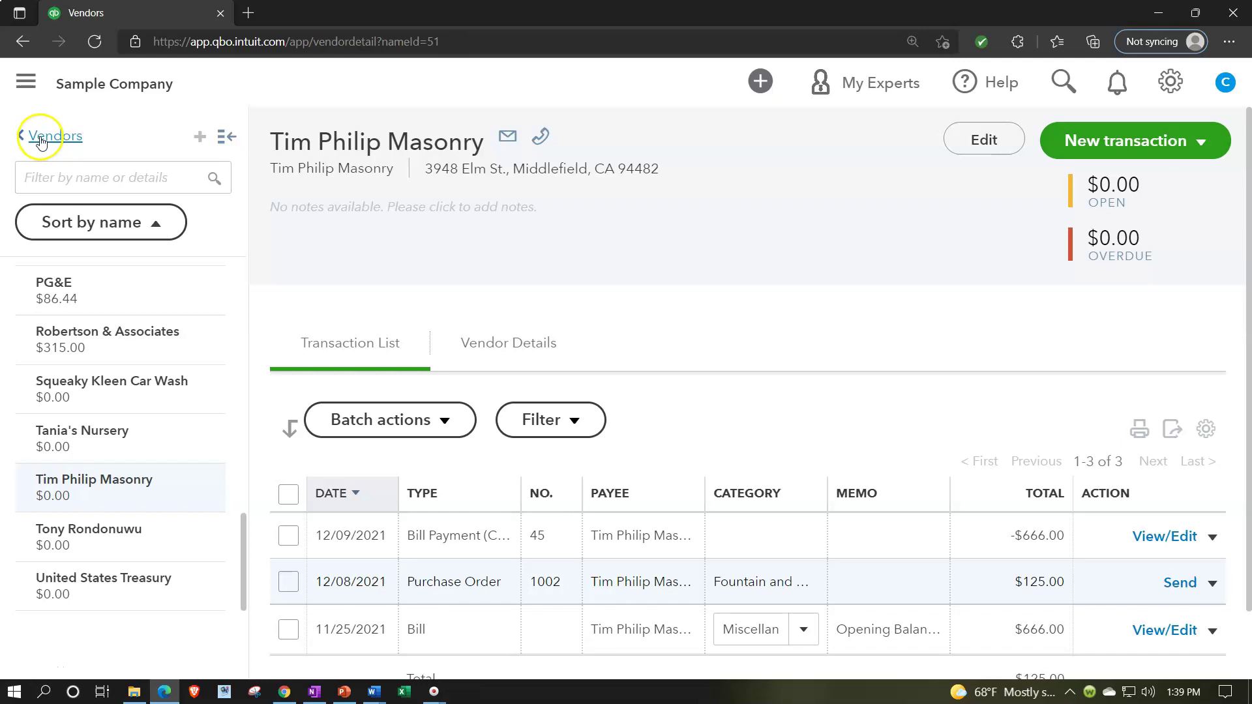
pyautogui.click(41, 139)
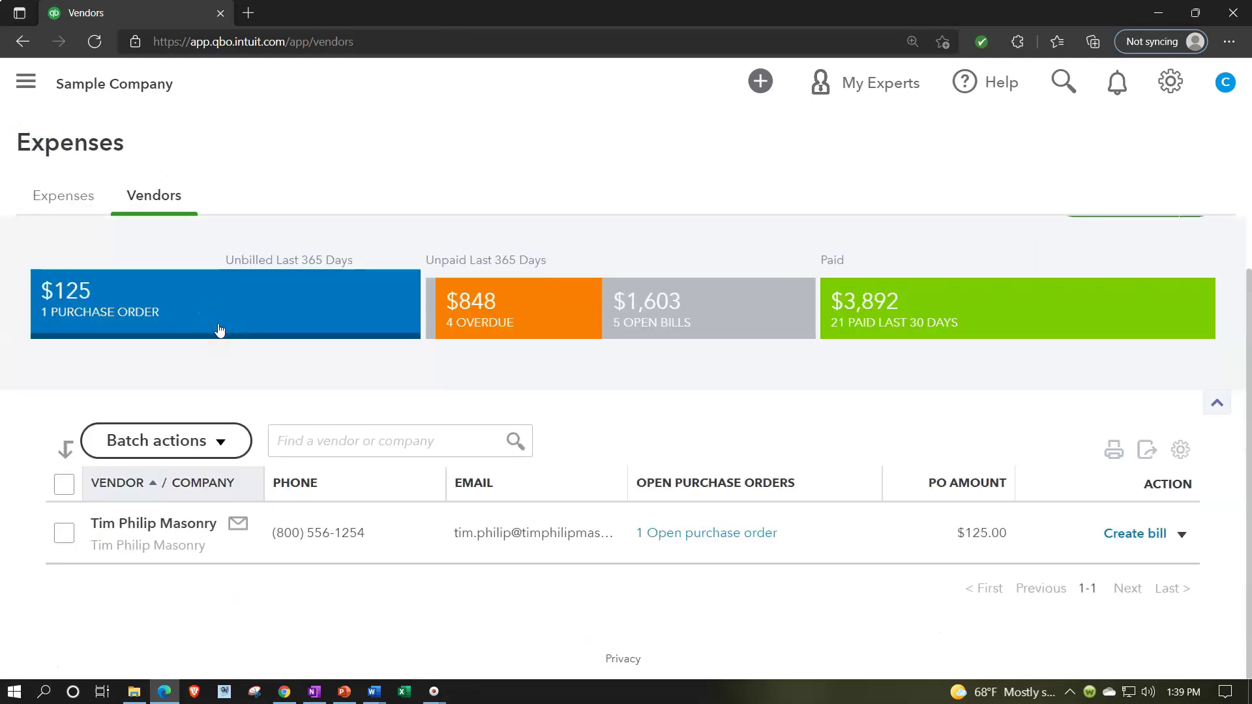
# Go to the Reports page and look through the standard report groups, including Favorites.
pyautogui.click(22, 86)
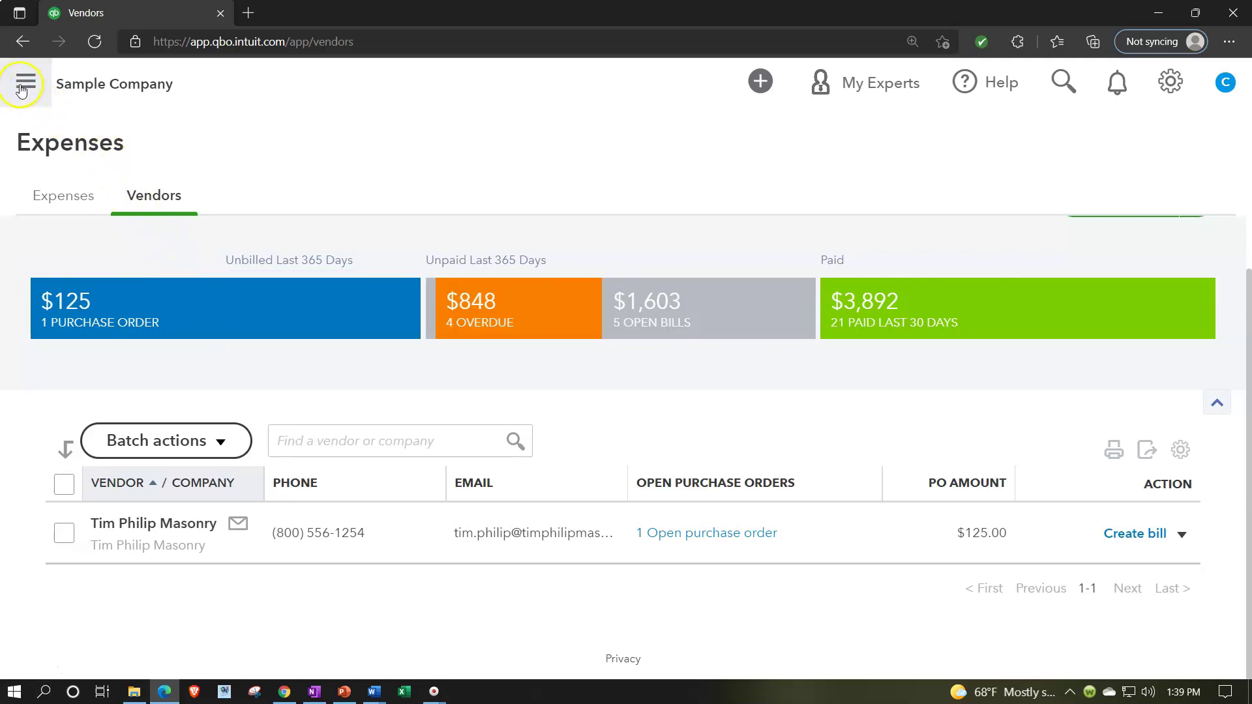
pyautogui.click(50, 125)
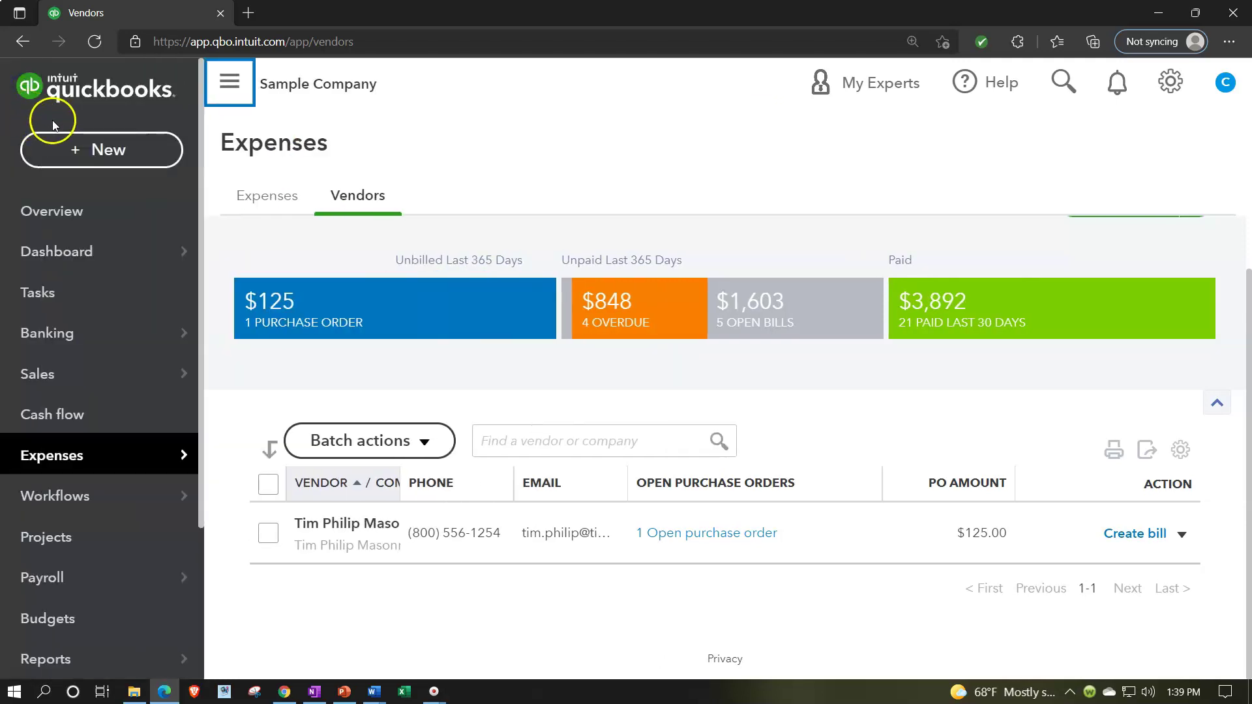
pyautogui.scroll(-3, 145, 366)
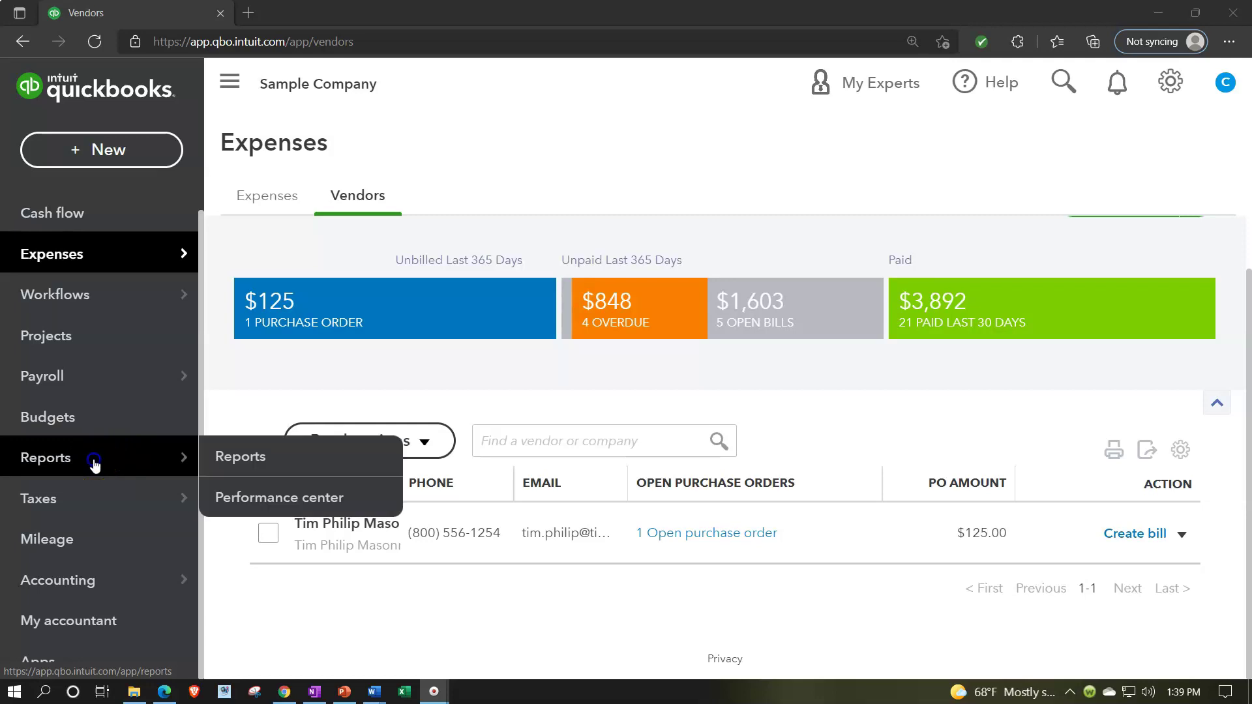
pyautogui.click(94, 464)
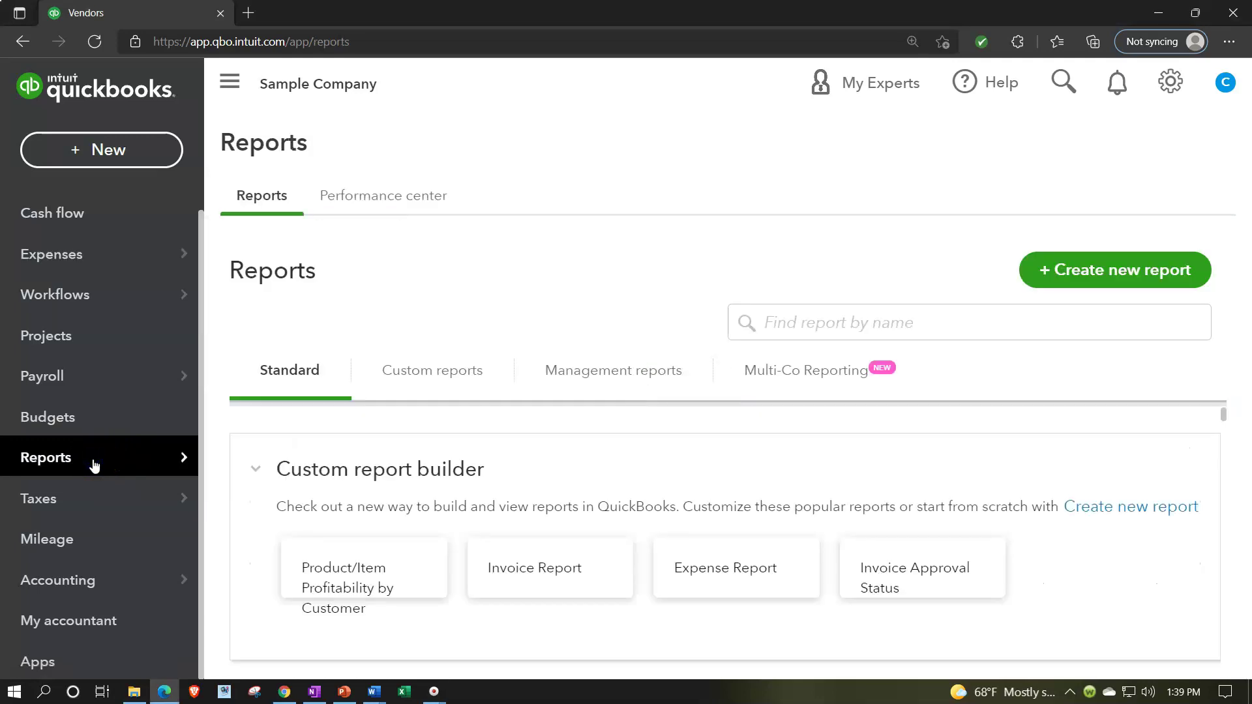
pyautogui.click(230, 81)
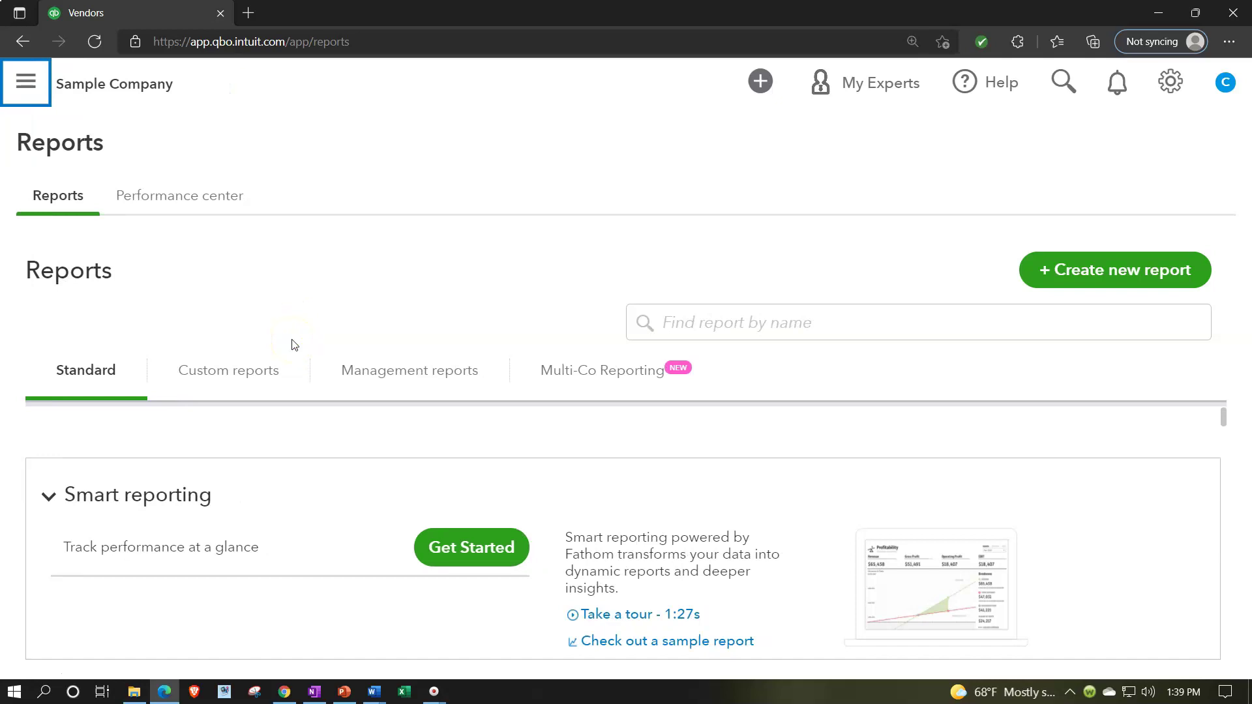
pyautogui.scroll(-3, 162, 480)
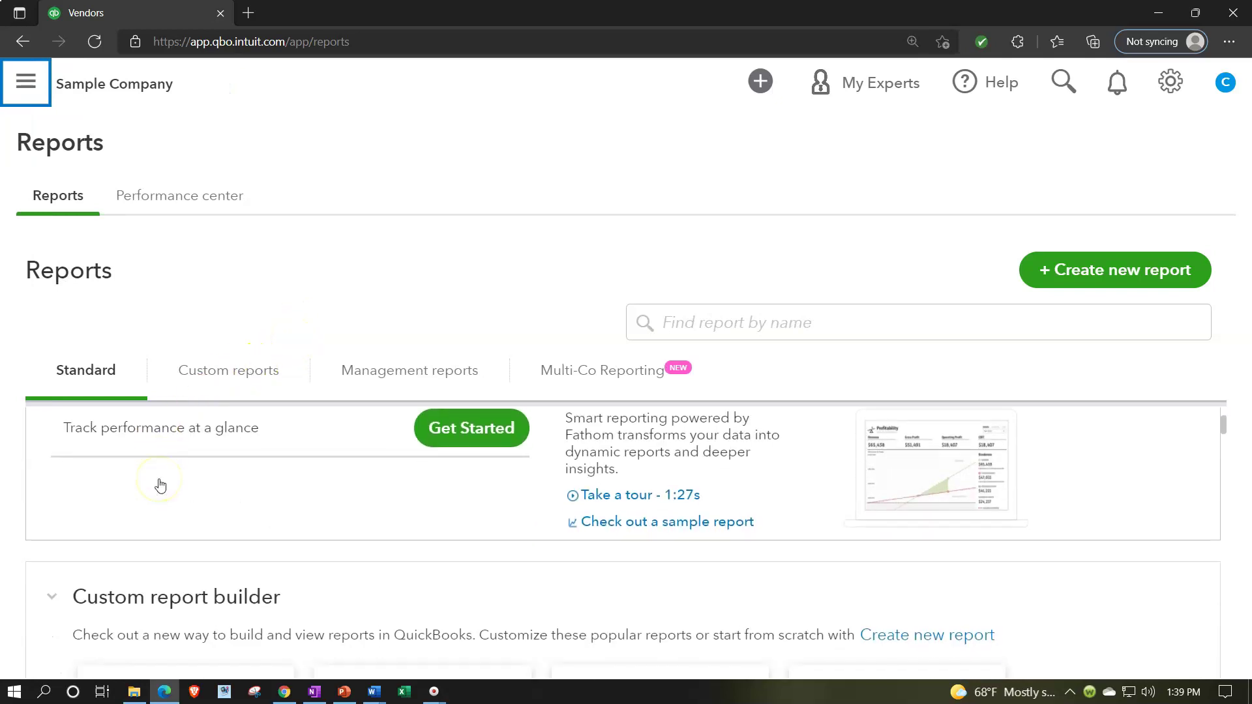
pyautogui.scroll(-5, 161, 485)
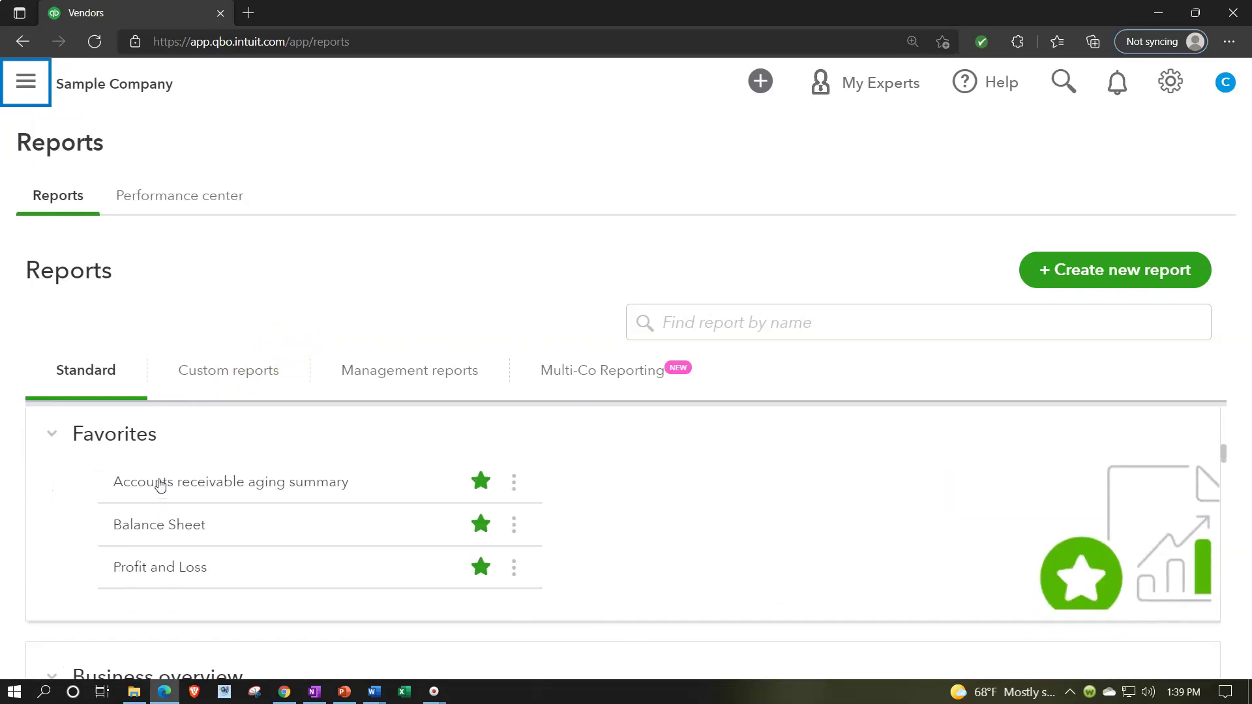
pyautogui.click(163, 481)
# Search the reports for "purch" and open the Open Purchase Order Detail report.
pyautogui.click(701, 323)
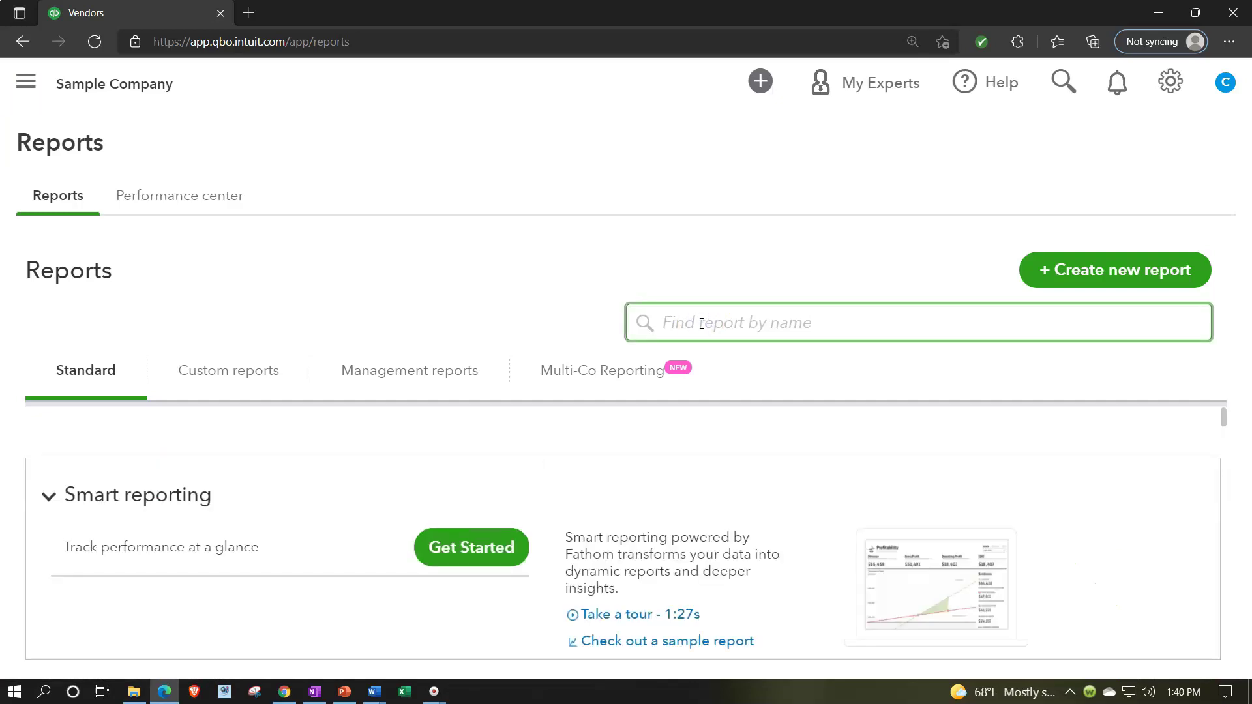
pyautogui.write('purch')
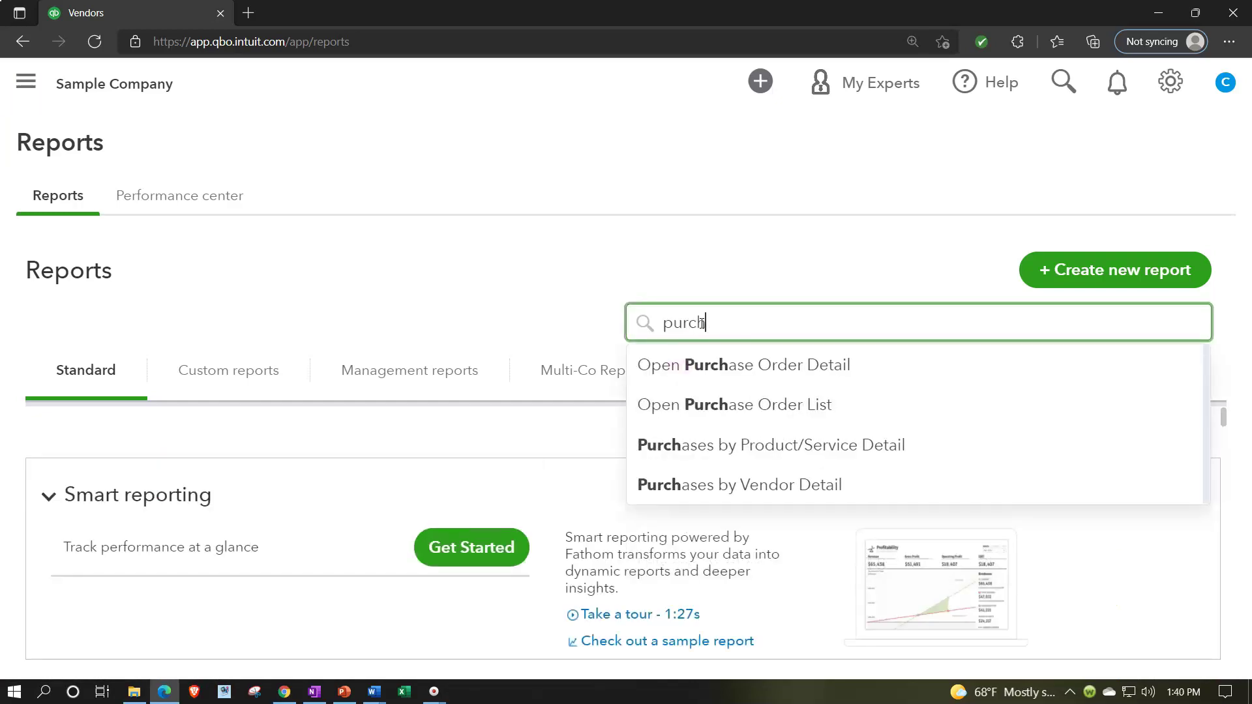
pyautogui.click(733, 364)
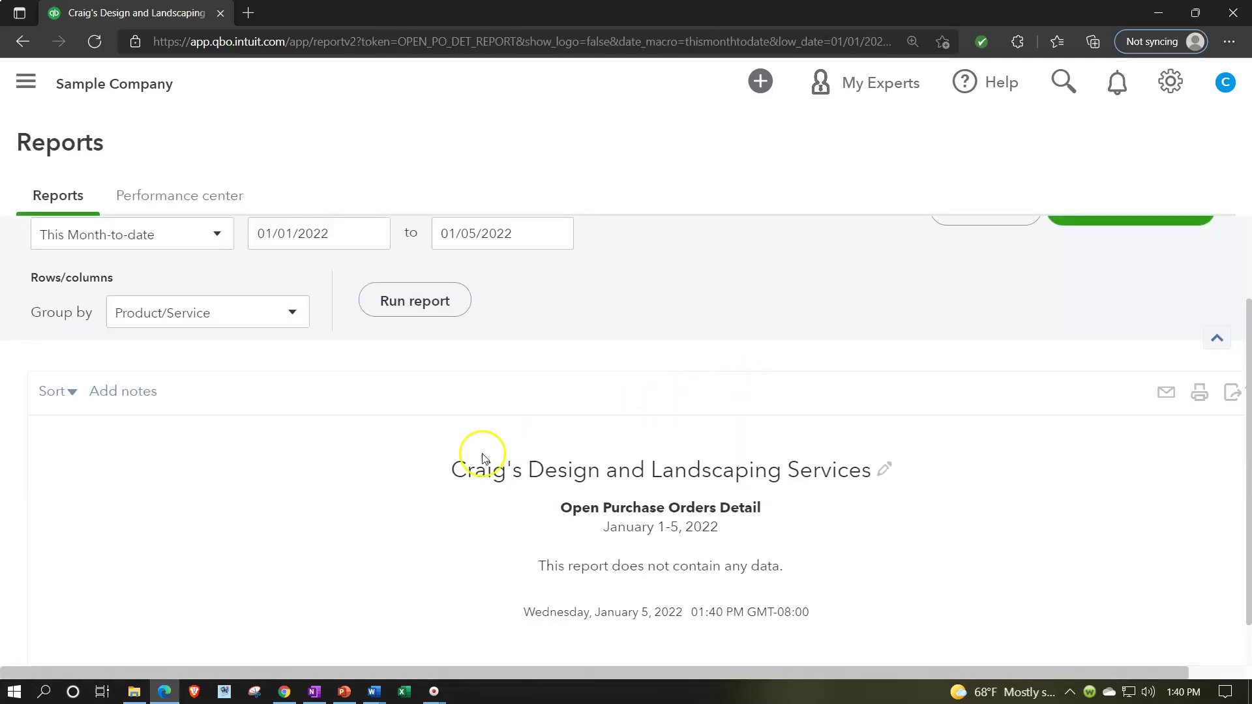
# Run the Open Purchase Orders Detail report for 01/01/2021 to 12/31/2021 and look over its entries.
pyautogui.click(341, 232)
pyautogui.scroll(1, 261, 339)
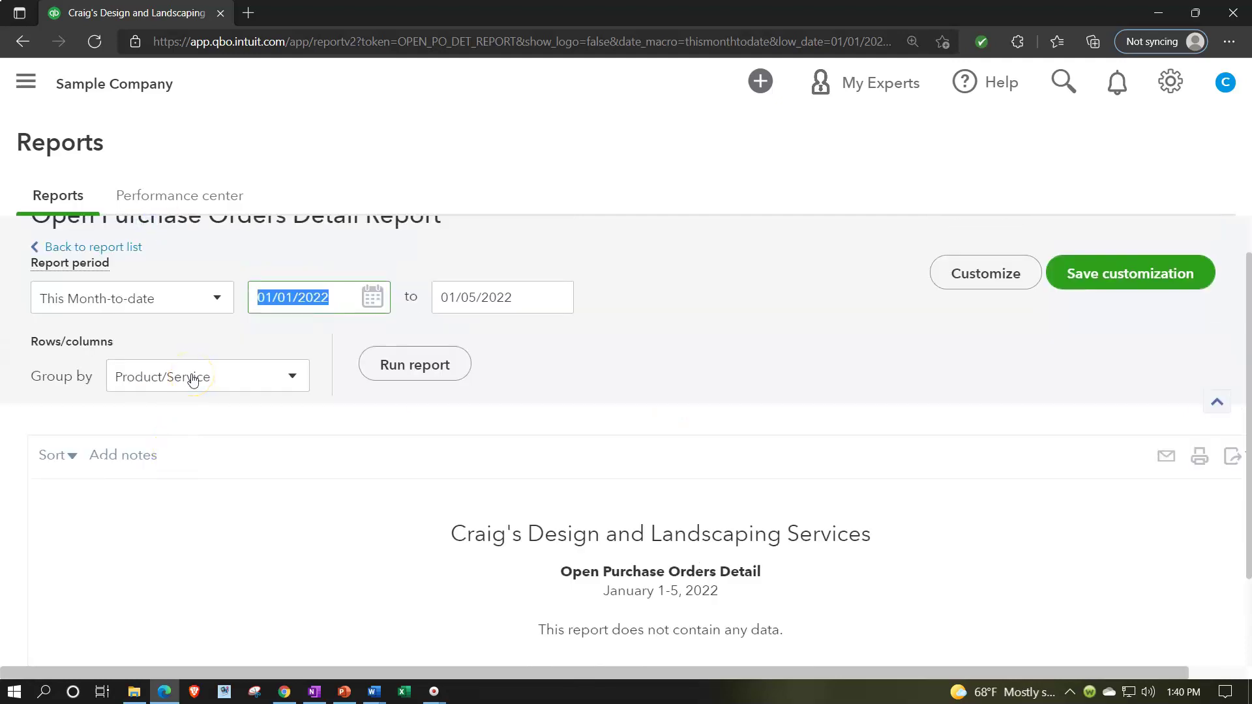
pyautogui.write('01012021')
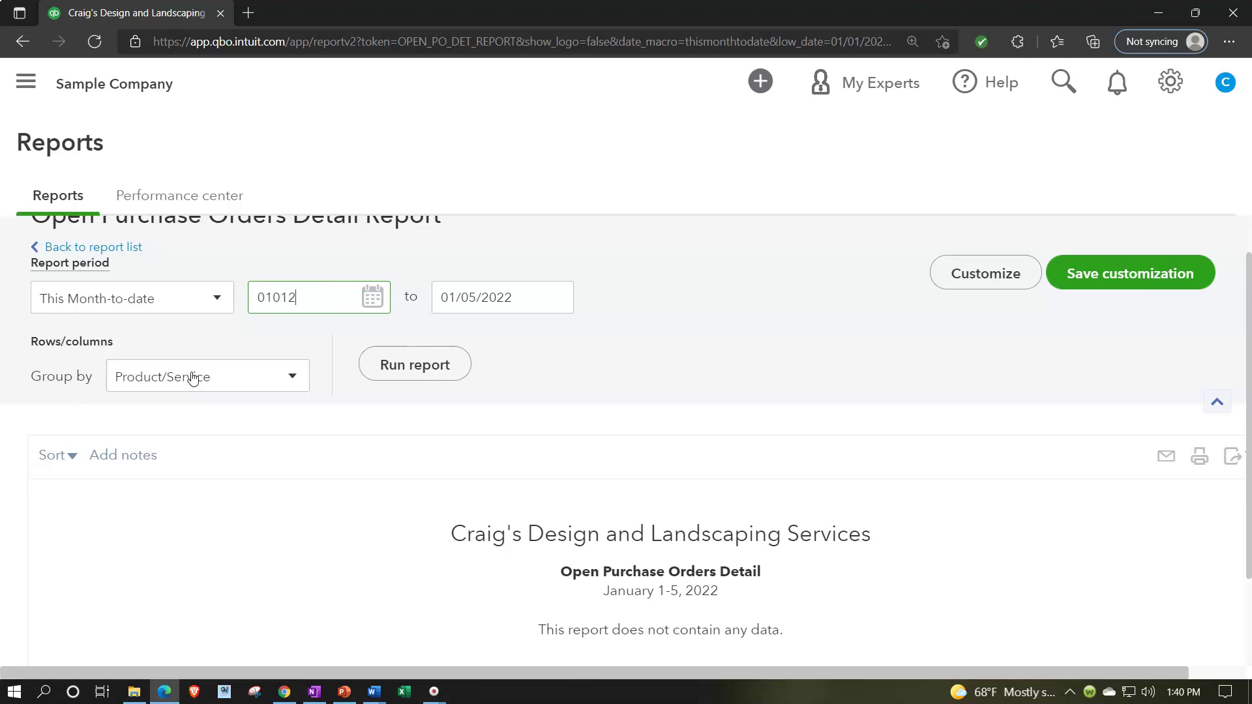
pyautogui.press('Tab')
pyautogui.write('12/31/2021')
pyautogui.press('Tab')
pyautogui.press('Tab')
pyautogui.click(379, 369)
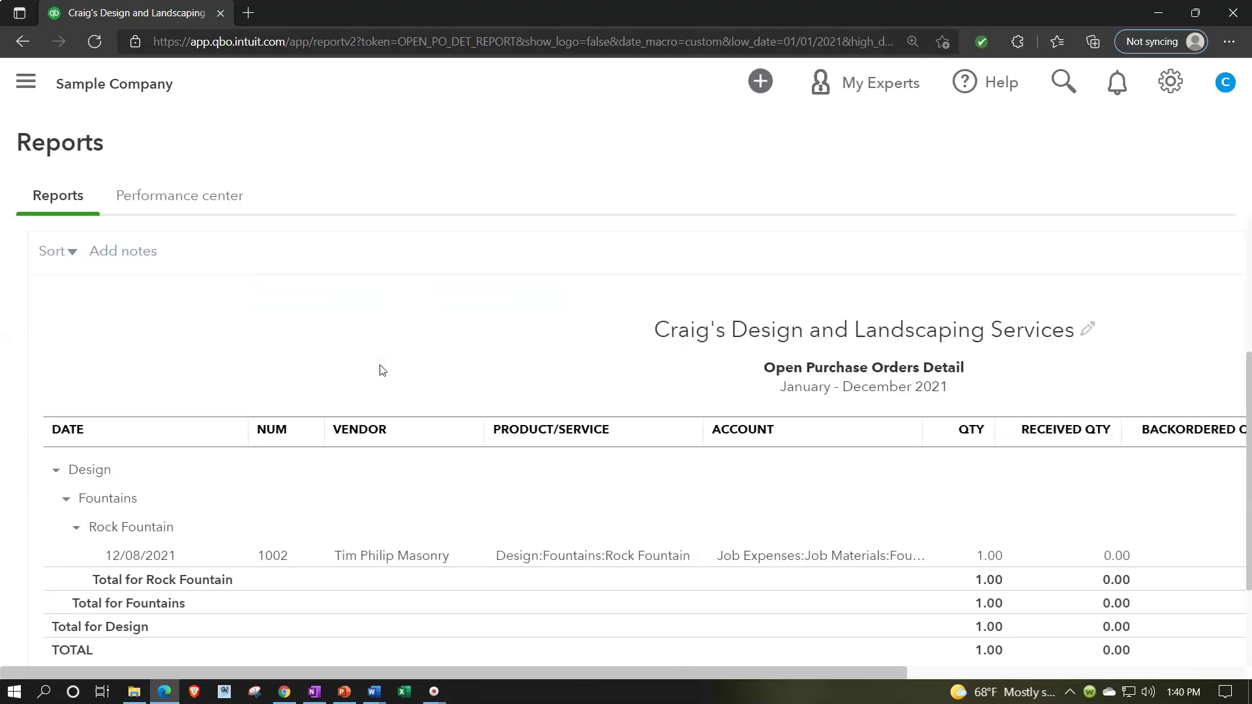
pyautogui.scroll(-2, 381, 369)
pyautogui.click(400, 471)
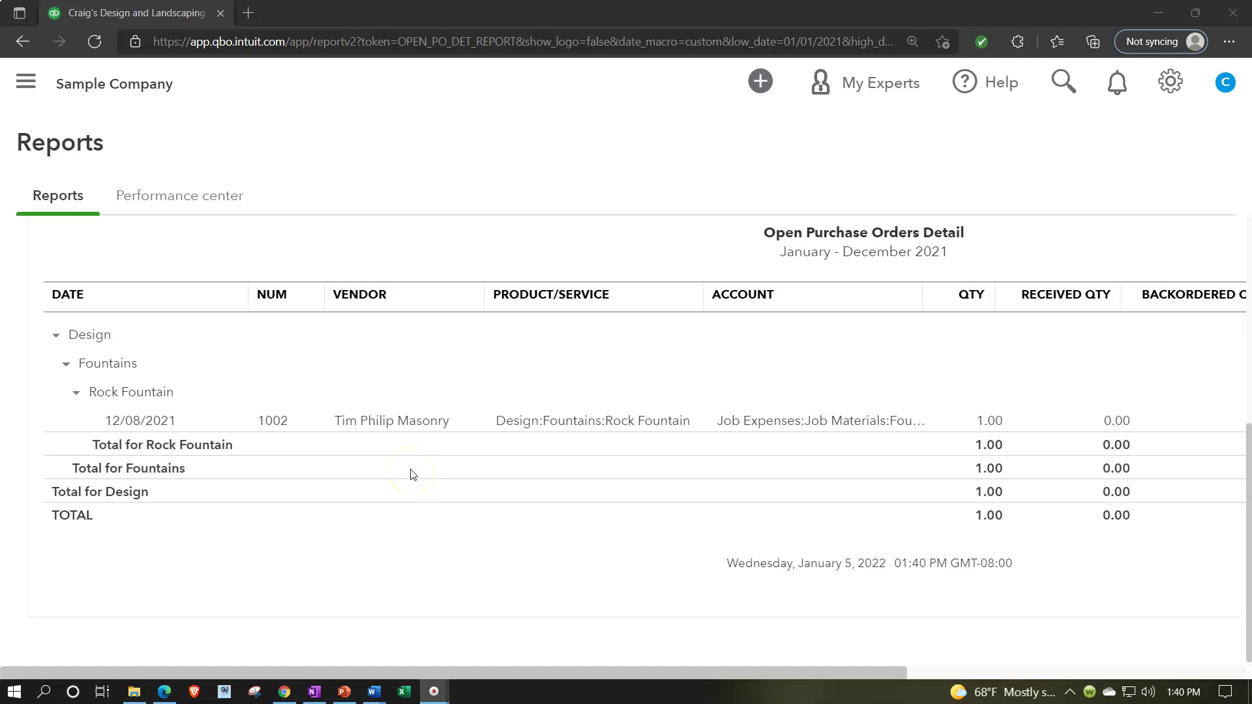
# Return from the report to the Vendors page under Expenses.
pyautogui.click(27, 83)
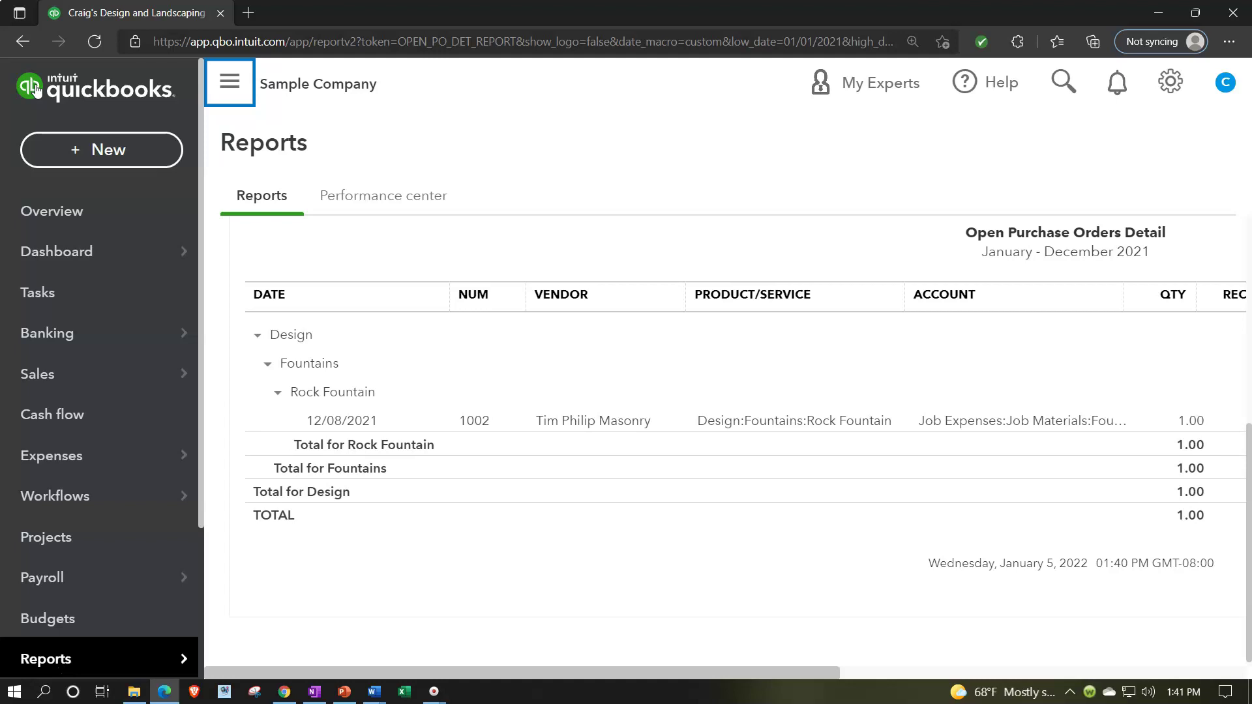
pyautogui.click(44, 456)
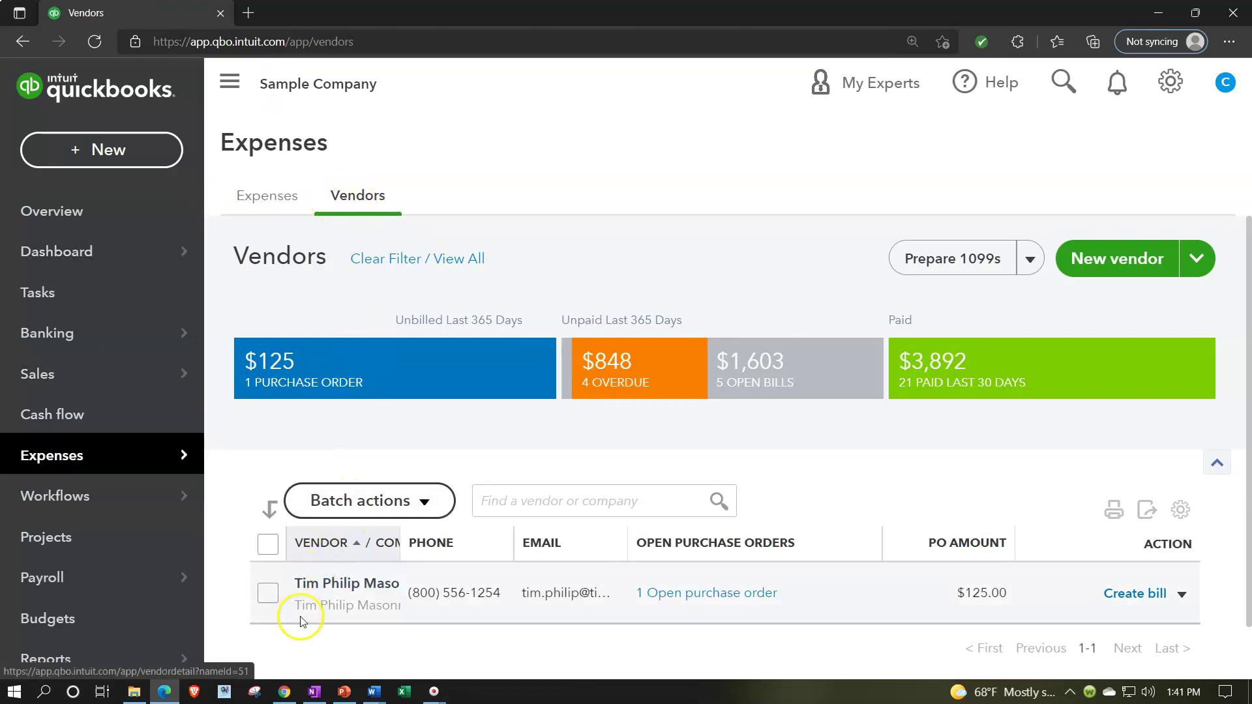
# Switch to the Get Great Guitars company in Chrome and check in the settings options which QuickBooks view is in use.
pyautogui.click(284, 693)
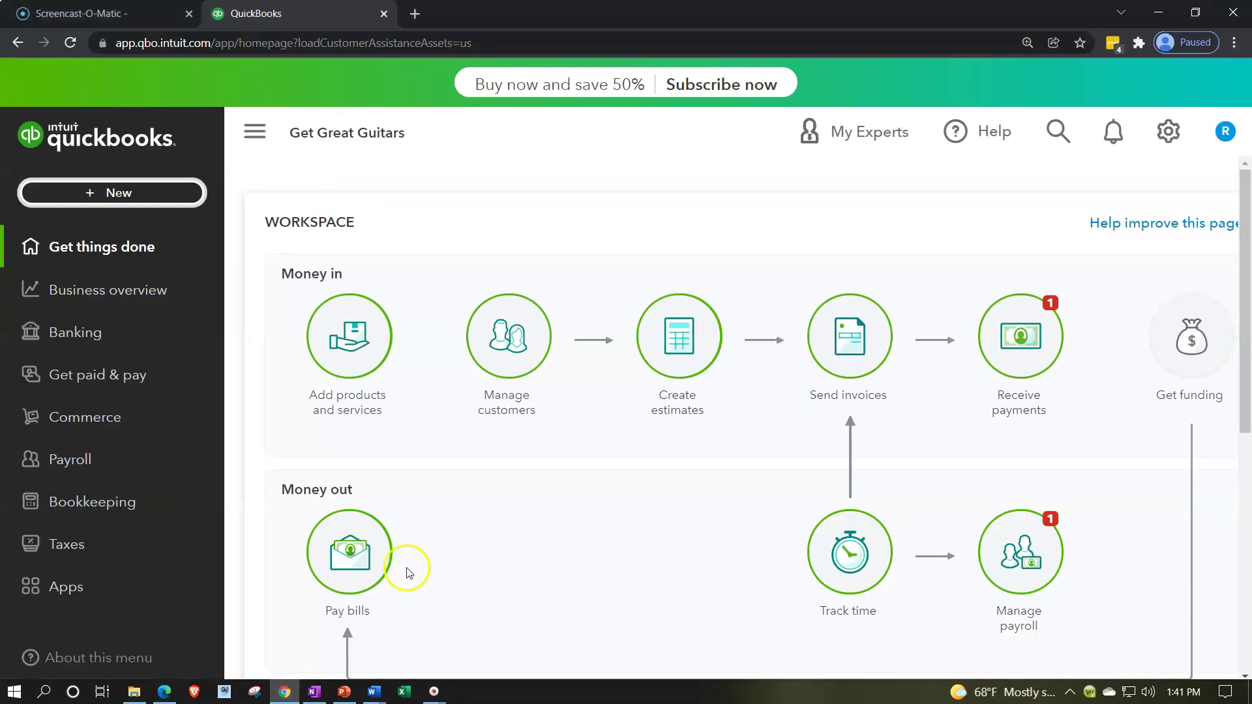
pyautogui.click(522, 382)
pyautogui.click(1159, 132)
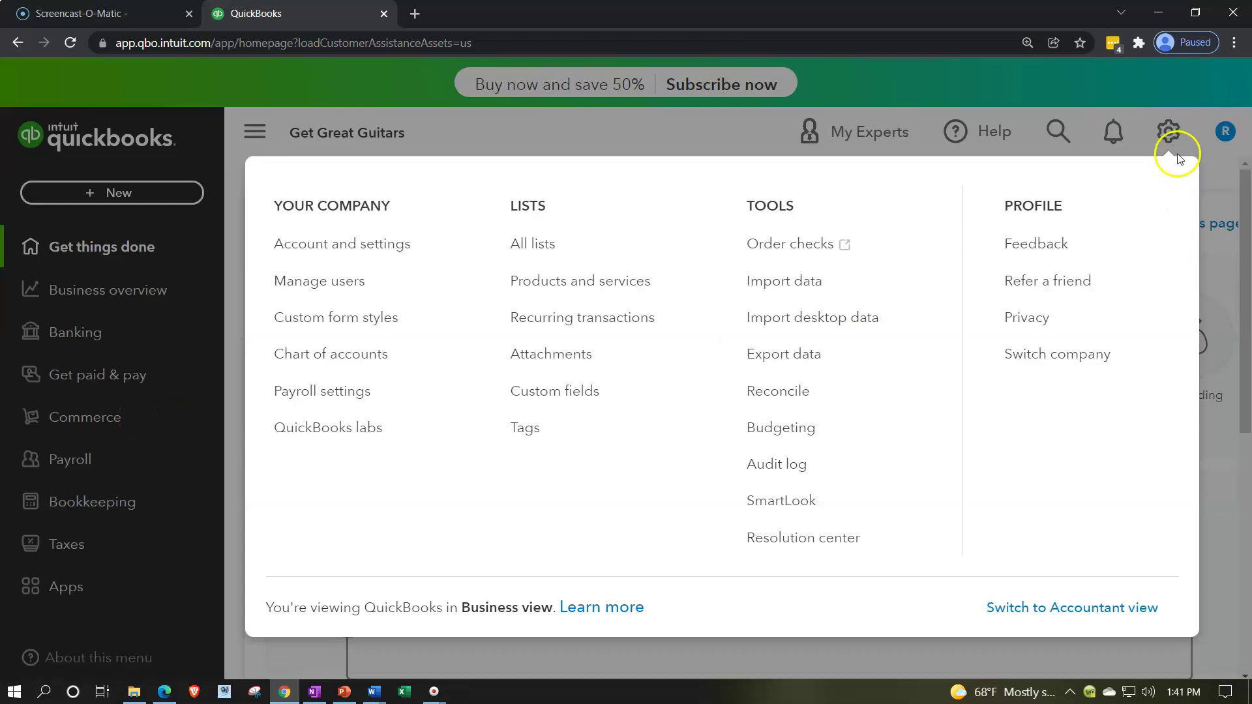
pyautogui.click(1168, 132)
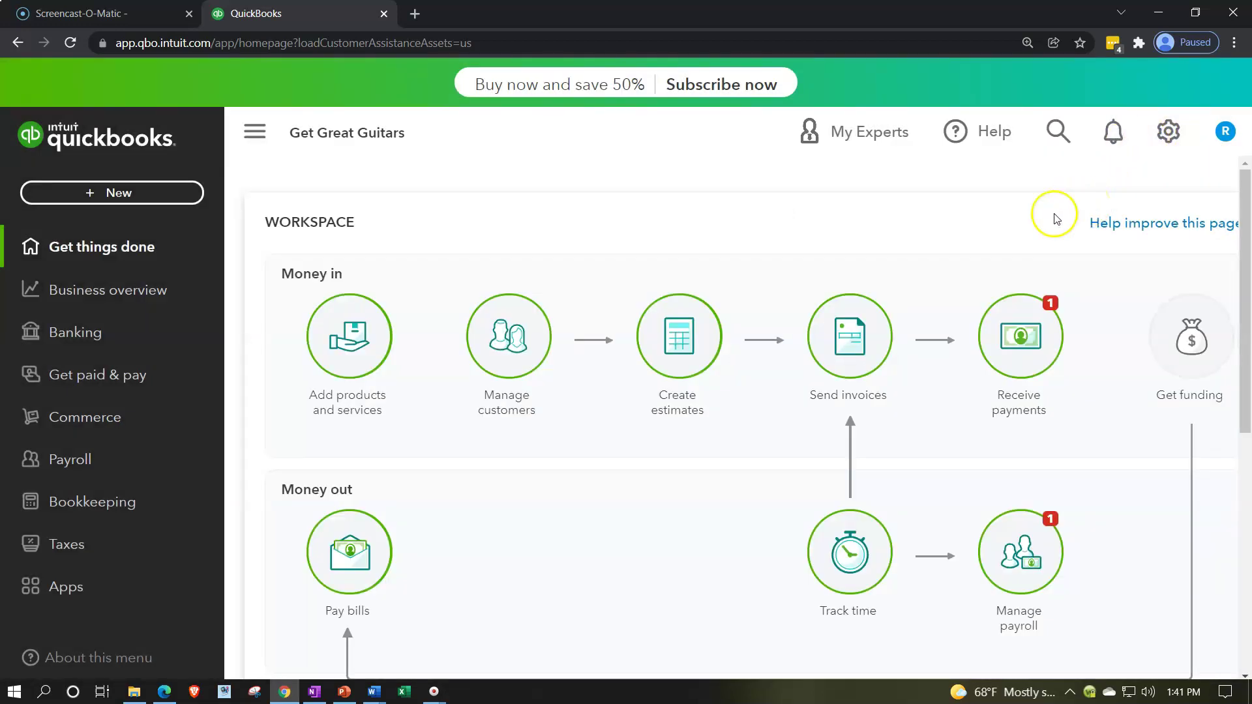
# Look at the Vendors page in the Get paid & pay area, and return to the home page.
pyautogui.click(134, 385)
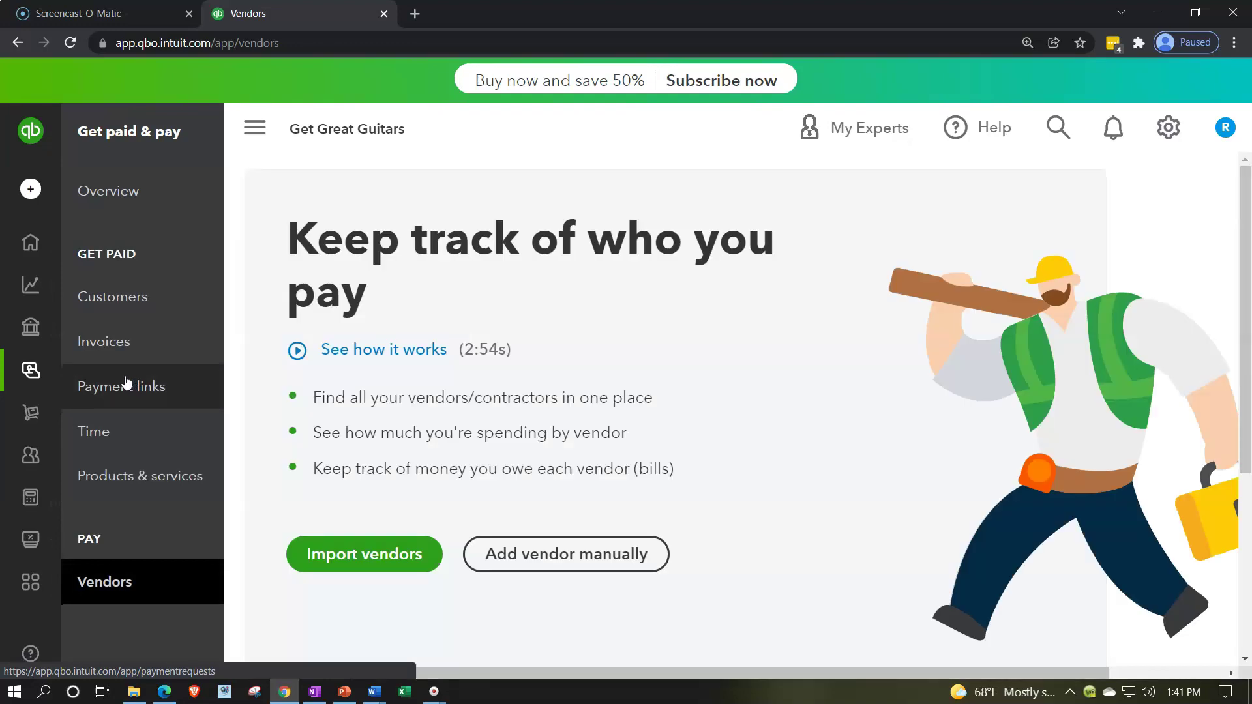
pyautogui.click(95, 597)
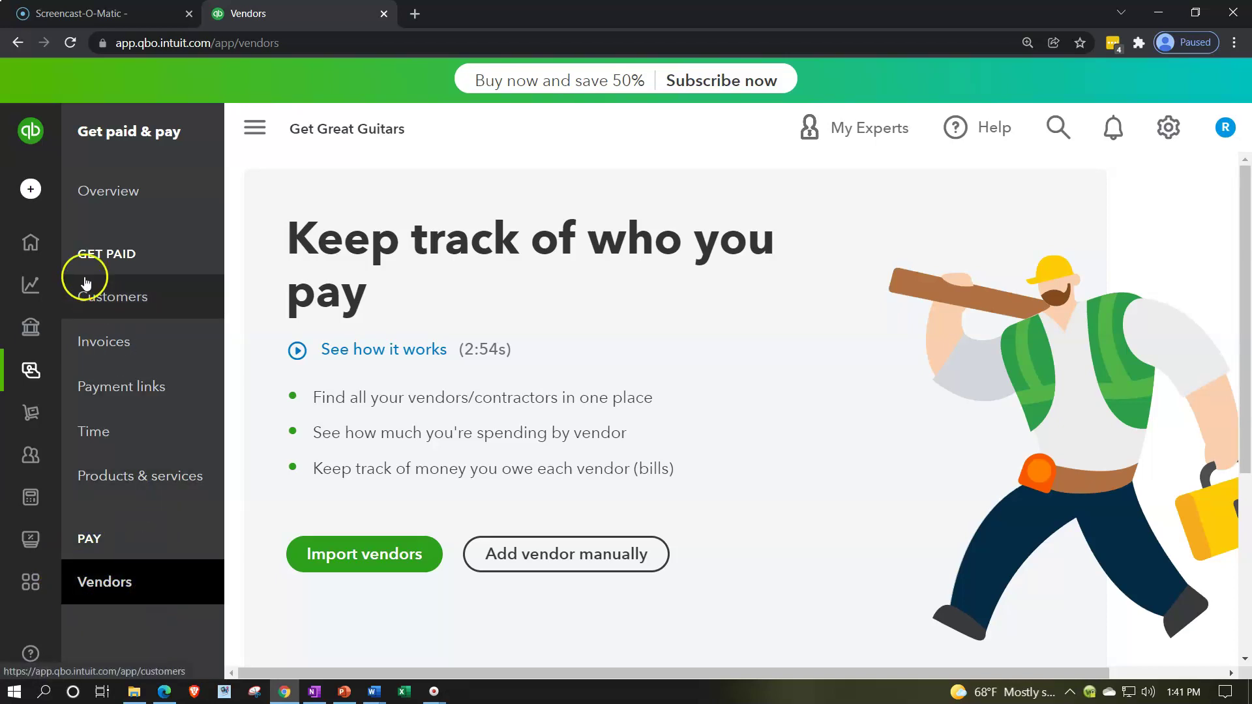
pyautogui.click(32, 243)
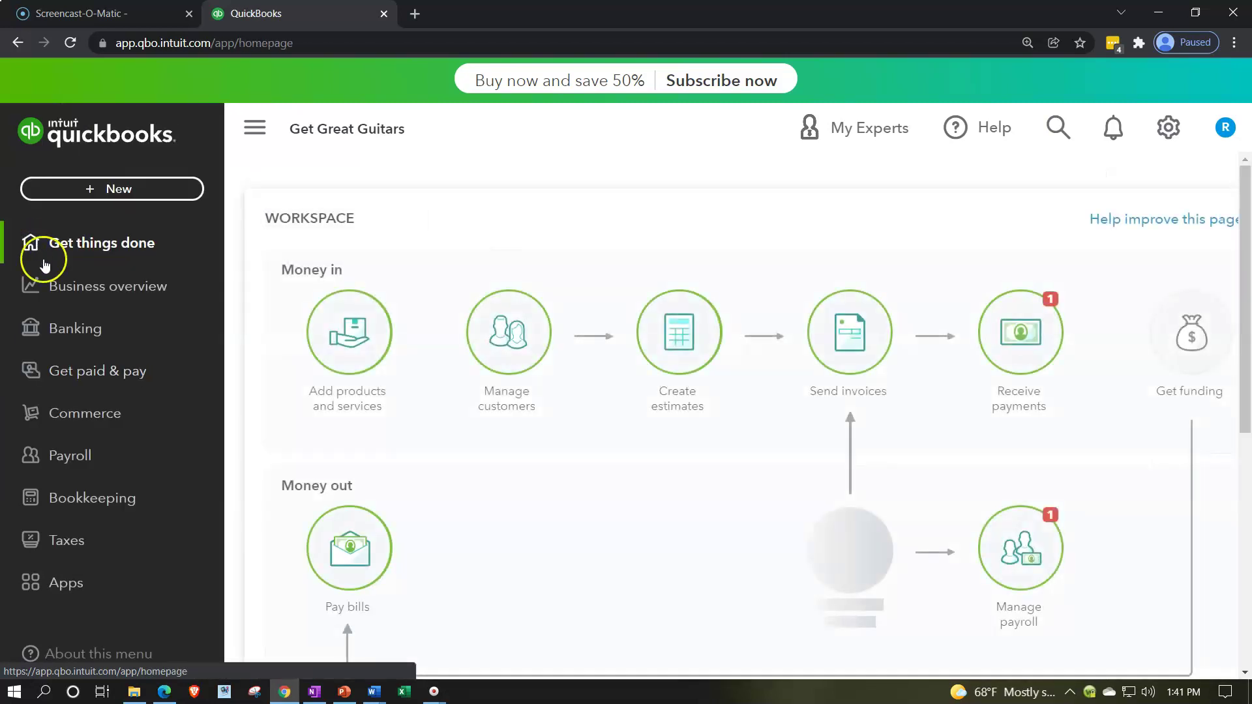
# Compare the home page workspace with the desktop flowchart in OneNote, and switch back to QuickBooks in Chrome.
pyautogui.click(75, 497)
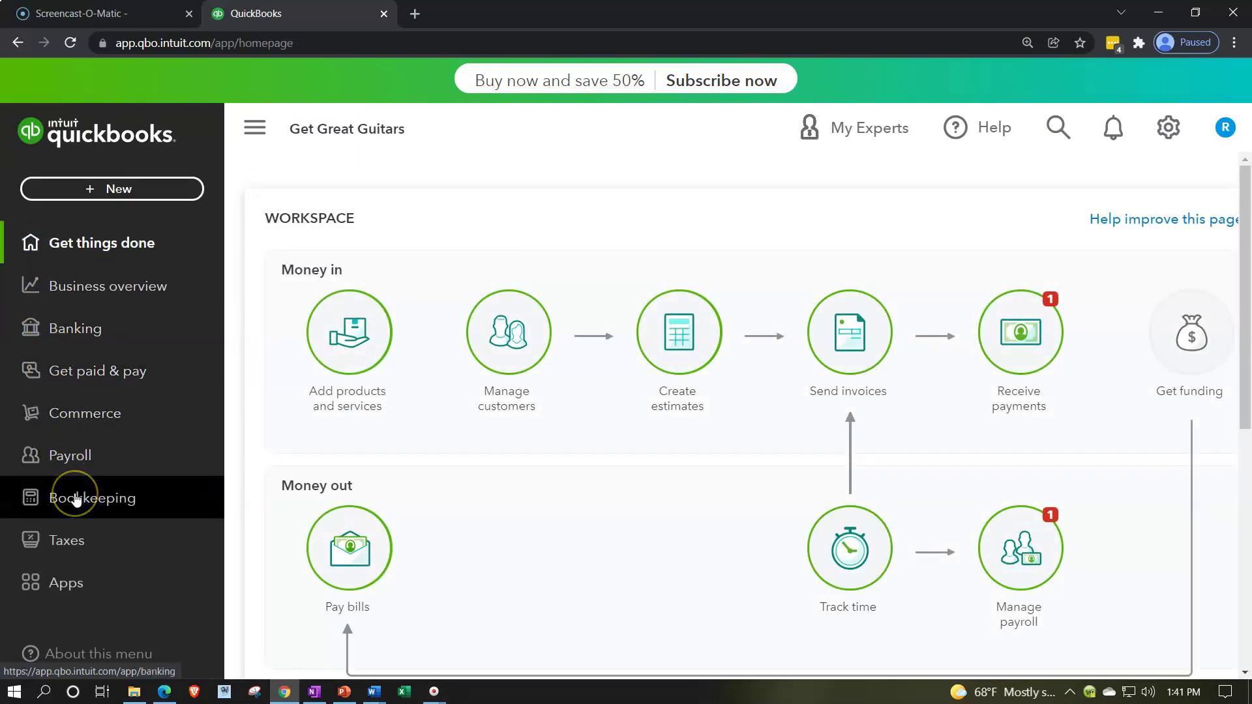
pyautogui.click(81, 473)
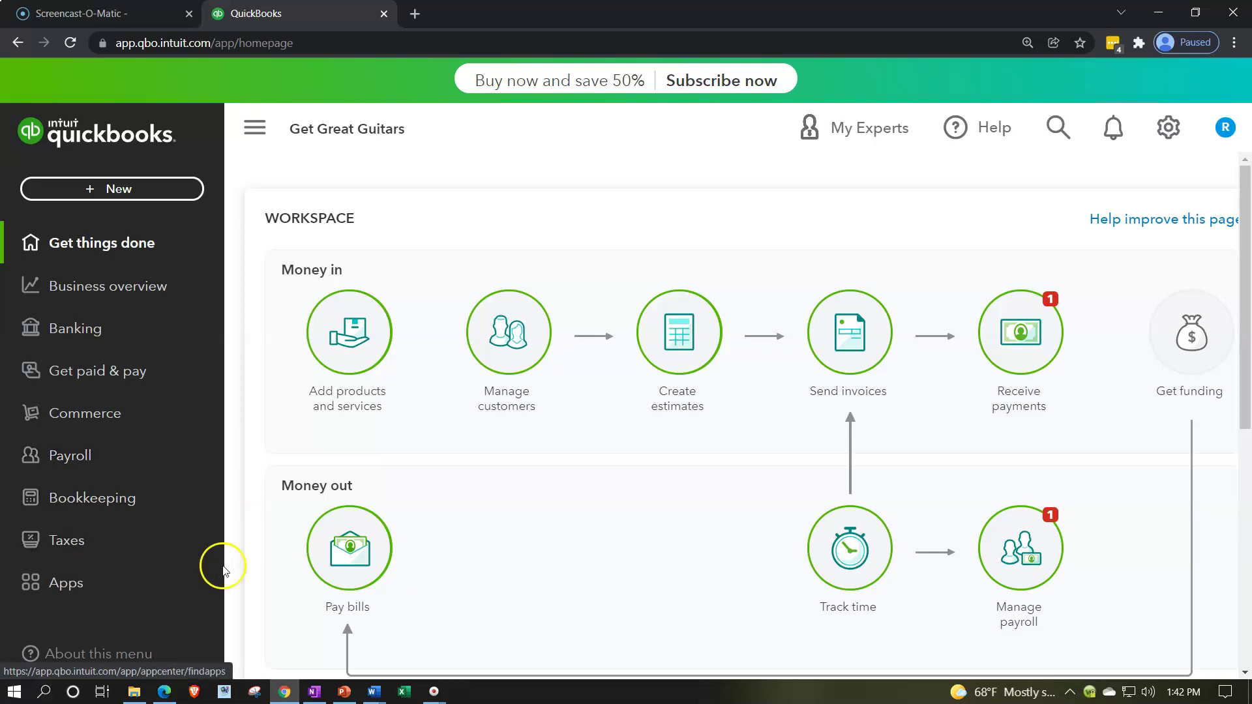
pyautogui.click(315, 692)
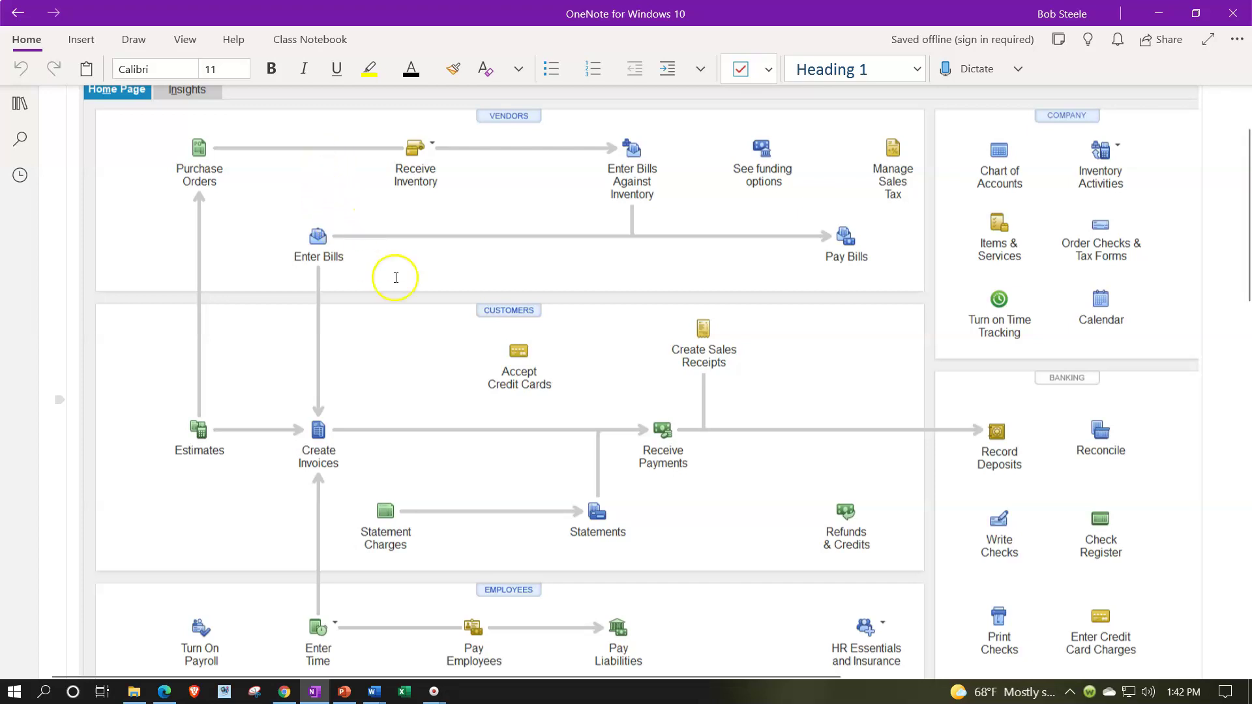
pyautogui.click(282, 690)
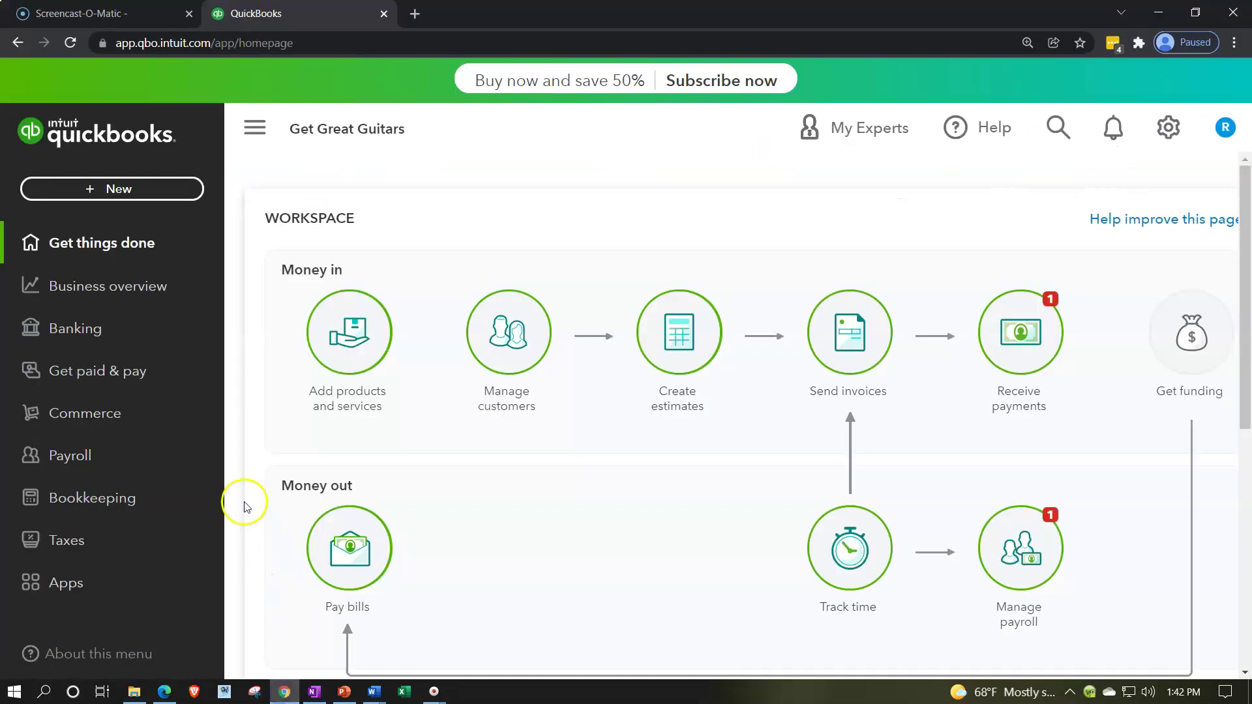